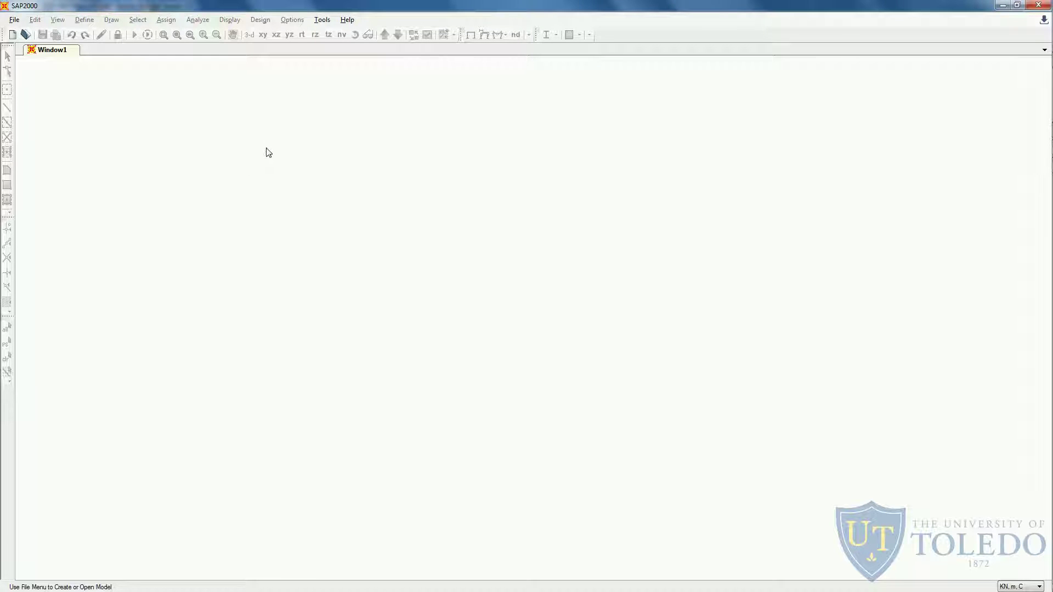
Switch to the handout PDF in Adobe Acrobat Reader and highlight "joint displacements", "member axial forces" and "support reactions" in the problem statement.
key("alt+Tab")
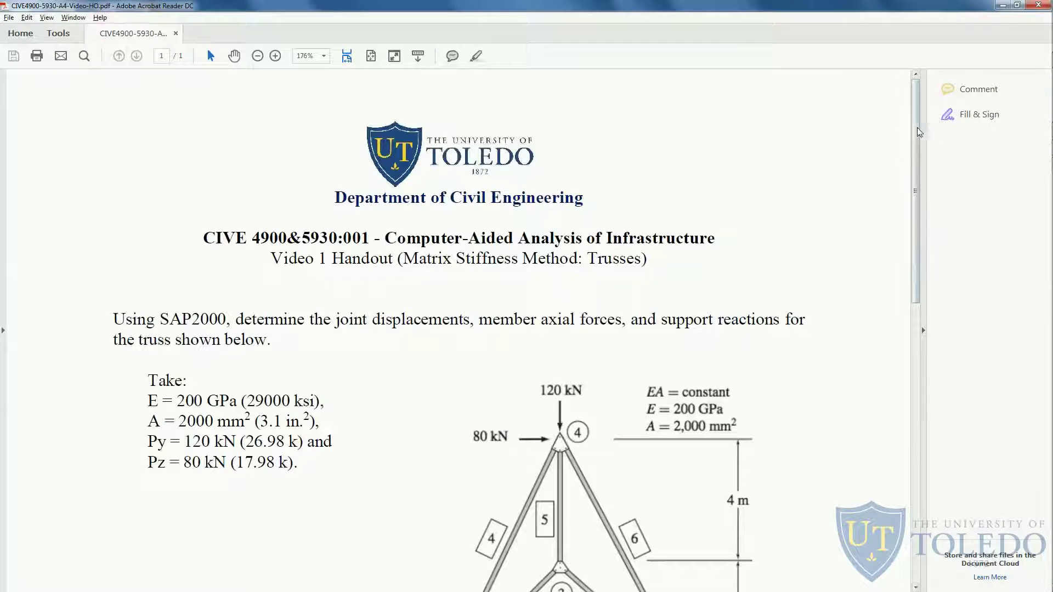
left_click(924, 146)
scroll(590, 190, "down", 2)
scroll(589, 191, "down", 1)
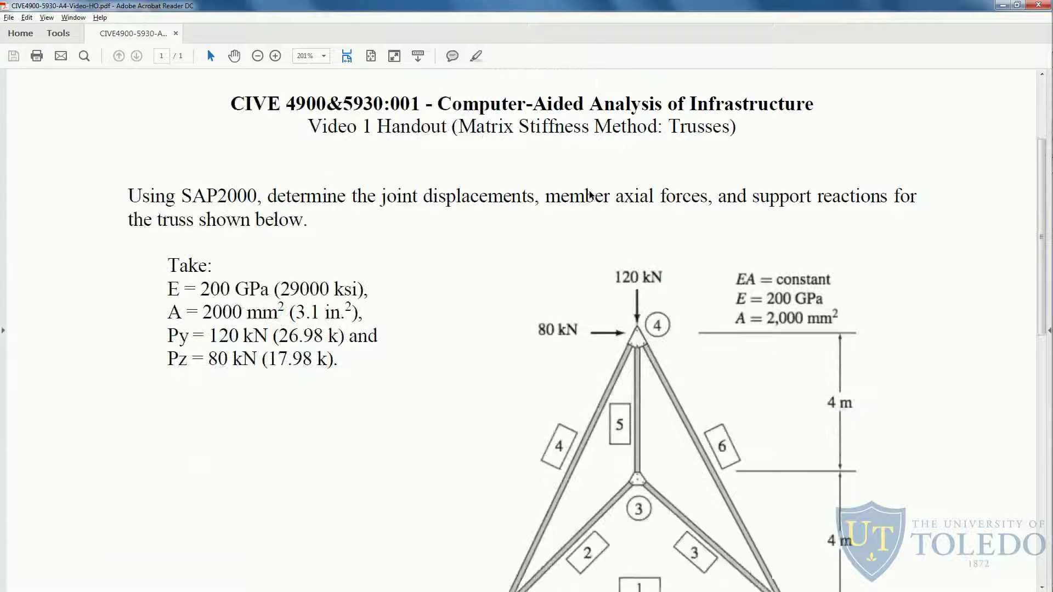
scroll(407, 226, "down", 1)
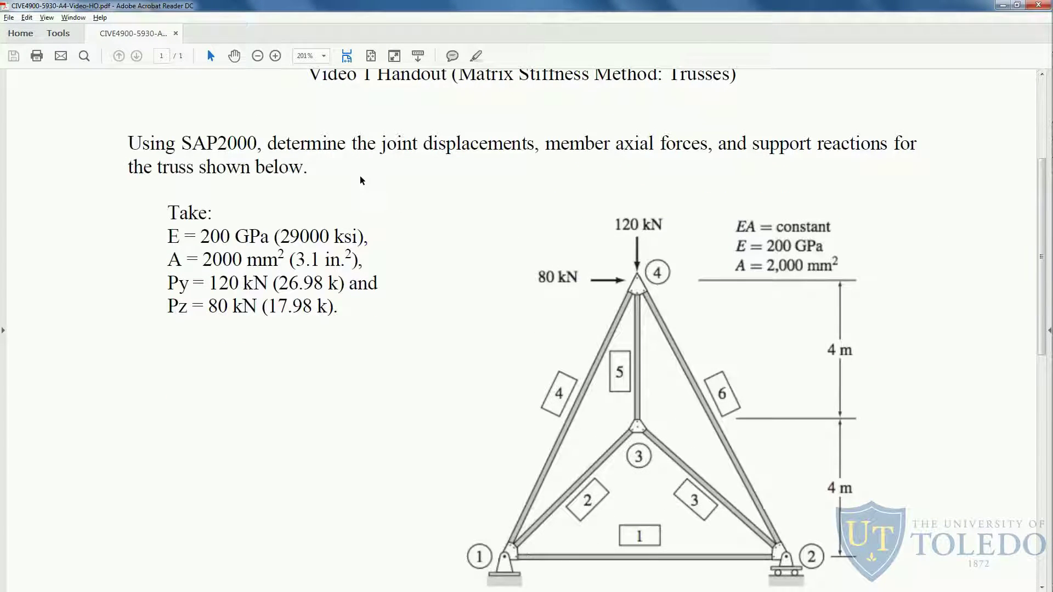
scroll(360, 179, "down", 1)
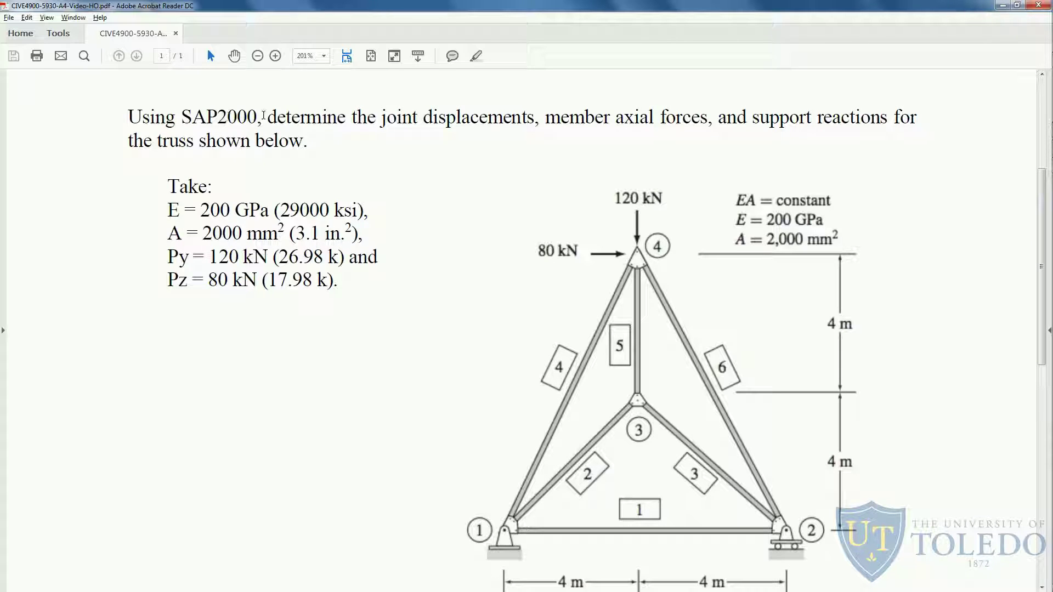
left_click_drag(383, 119, 888, 118)
left_click(476, 56)
left_click(476, 55)
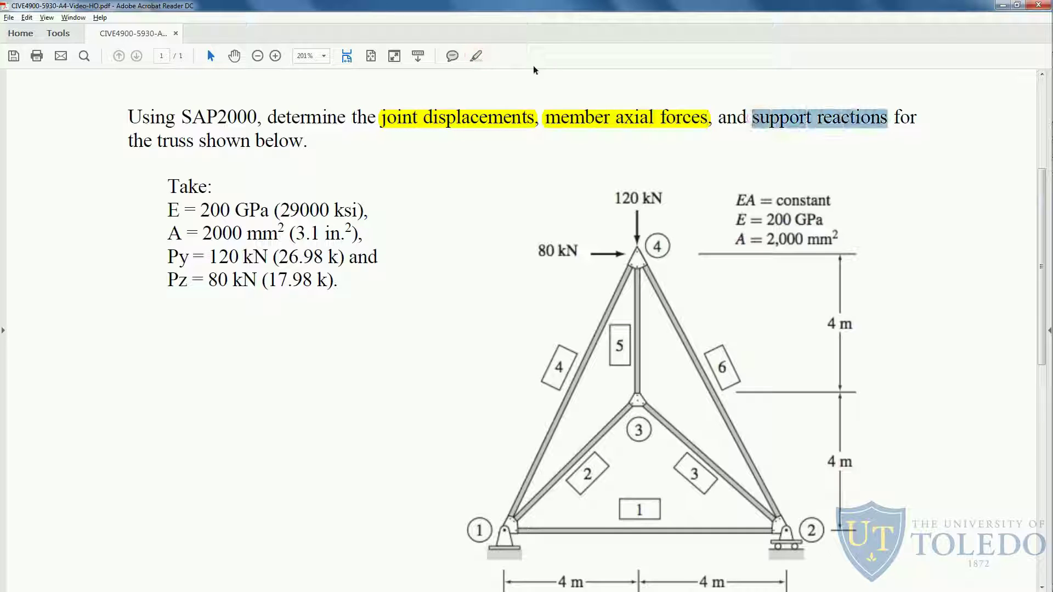
left_click(474, 56)
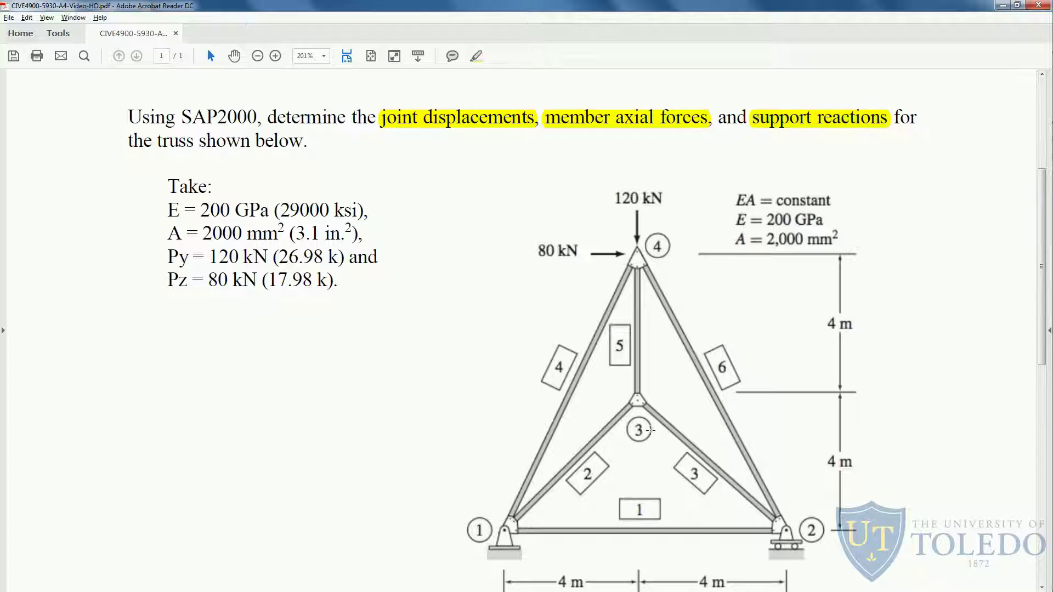
Highlight "Joint displacements" in item a and "Member axial force" in item b of the submission requirements.
scroll(645, 397, "down", 2)
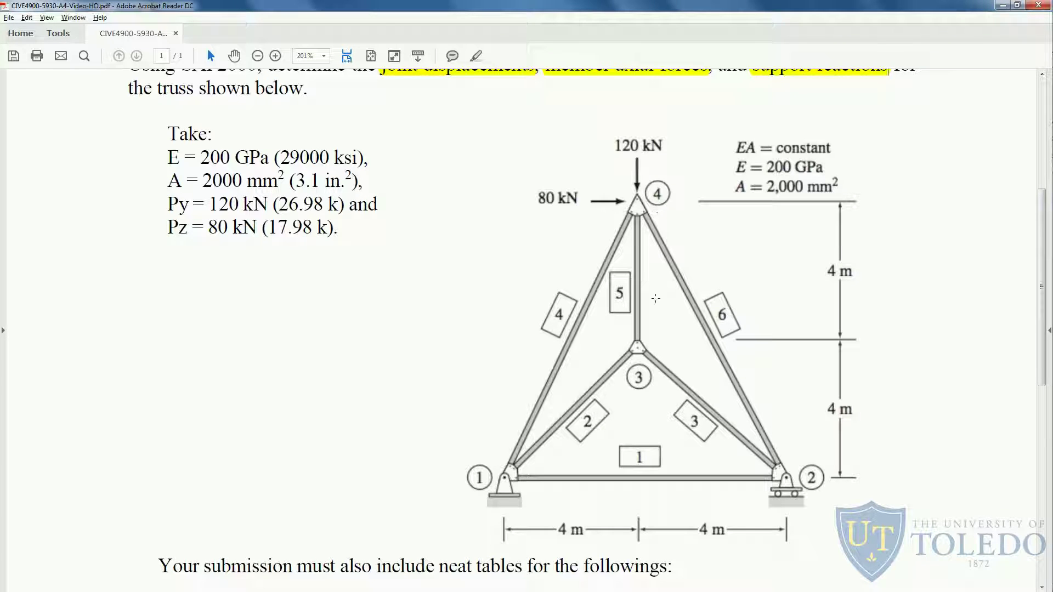
scroll(729, 328, "down", 1)
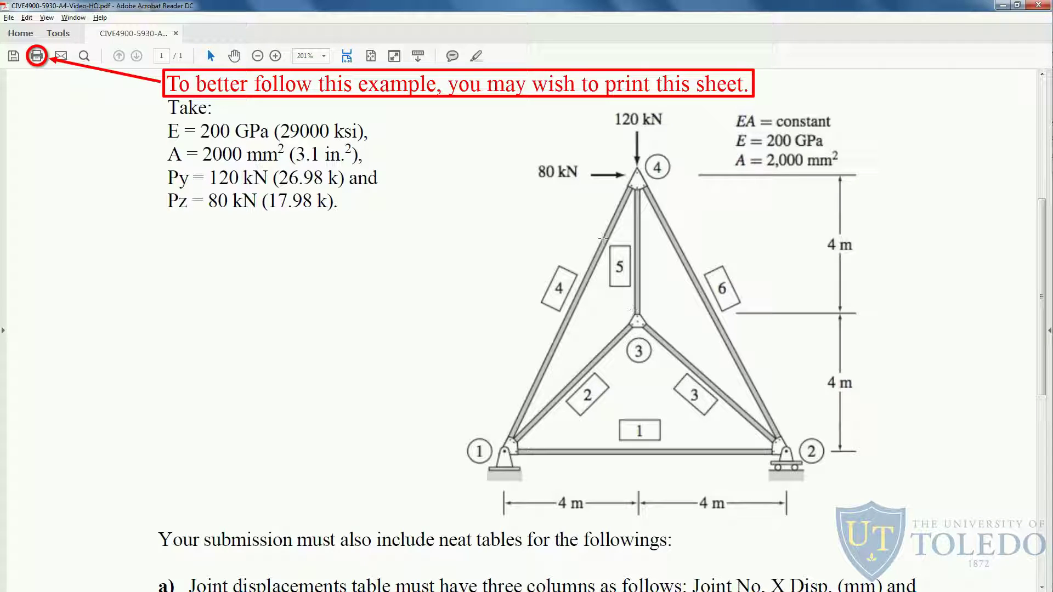
double_click(166, 132)
left_click(186, 134)
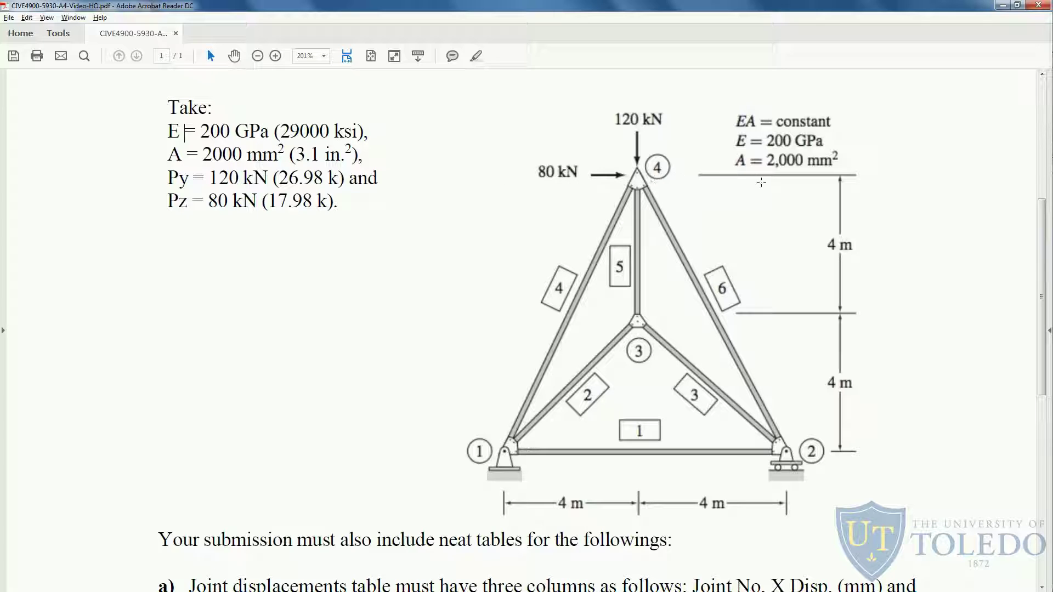
scroll(762, 183, "down", 5)
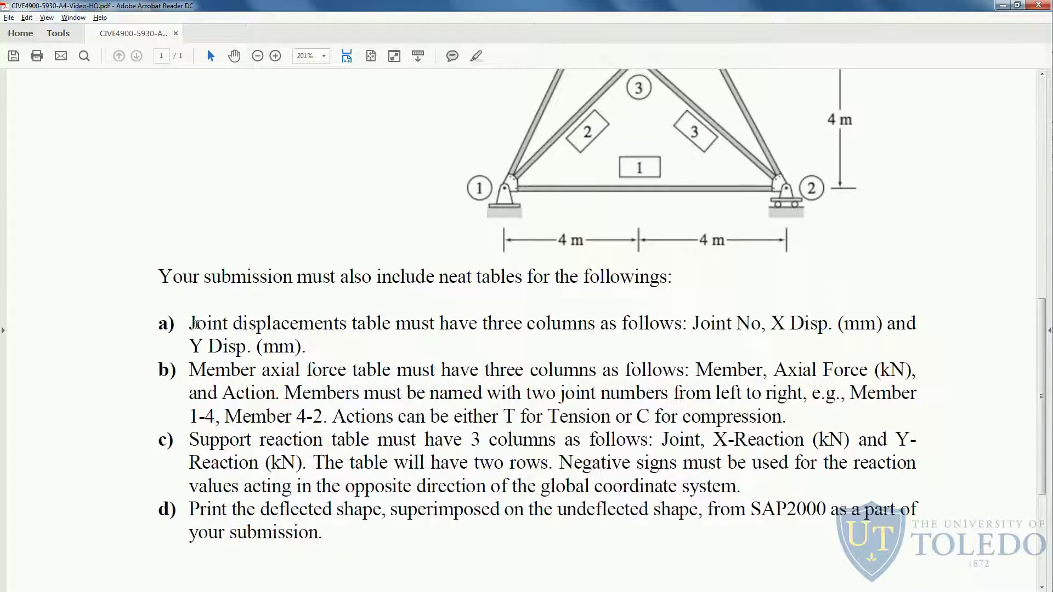
left_click_drag(192, 324, 347, 325)
left_click(471, 58)
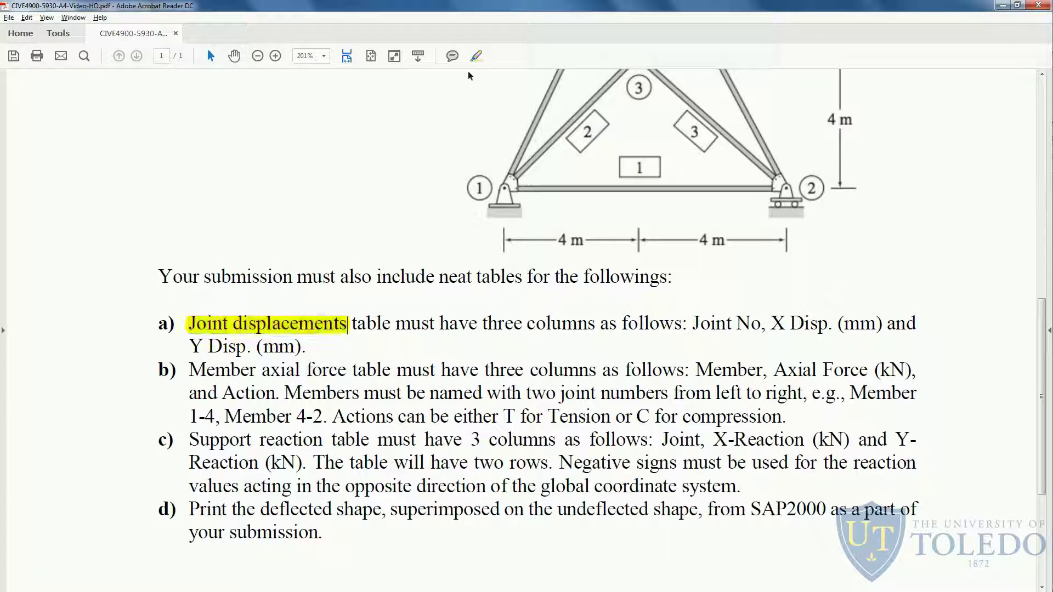
left_click_drag(189, 371, 346, 372)
left_click(486, 56)
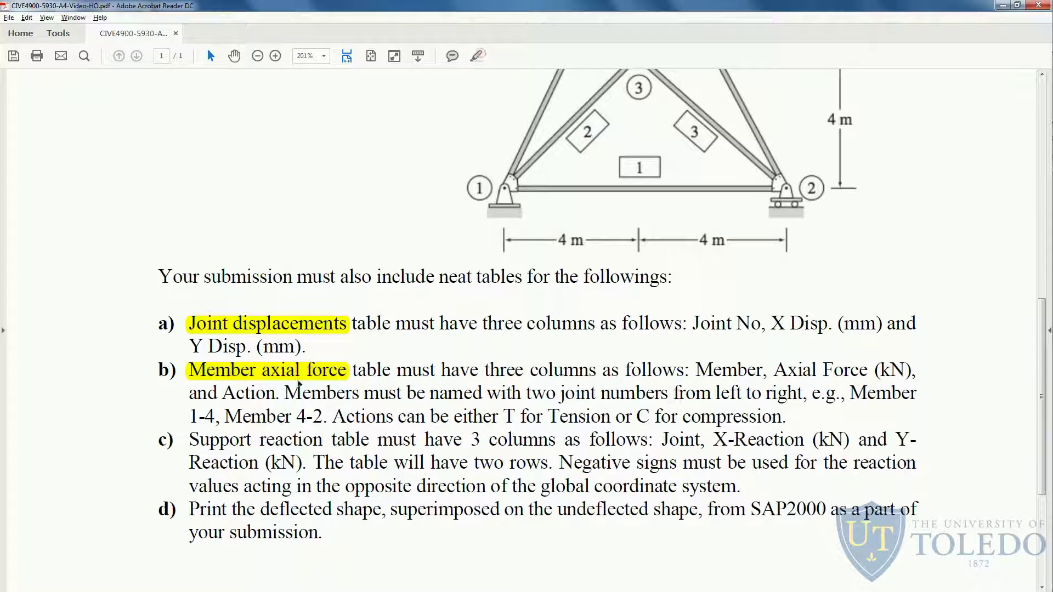
Highlight "Support reaction" in item c and "Print the deflected shape" in item d of the submission requirements.
left_click_drag(192, 440, 289, 442)
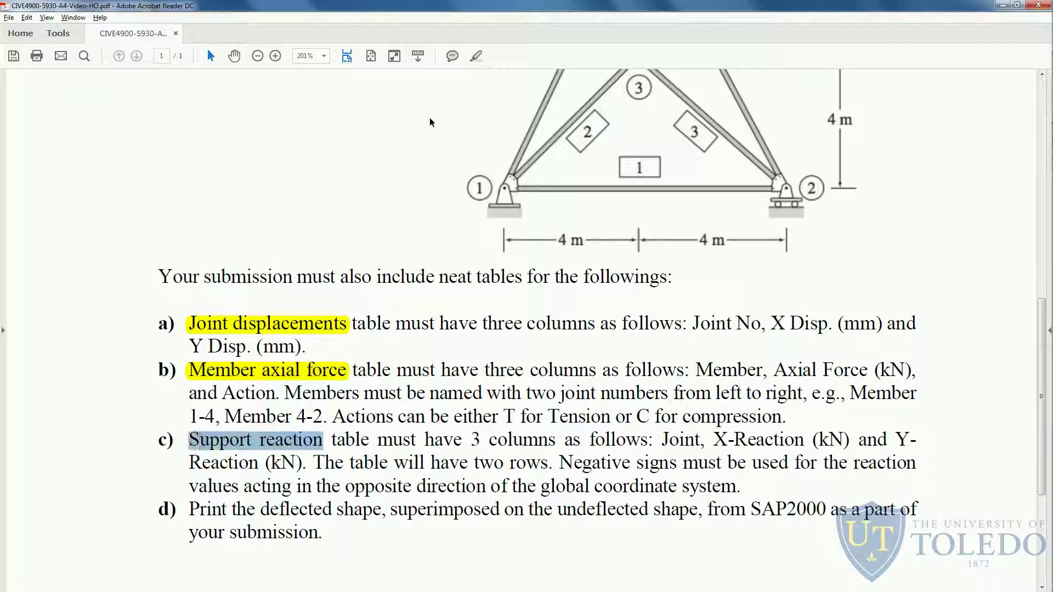
left_click(478, 55)
left_click_drag(190, 510, 382, 510)
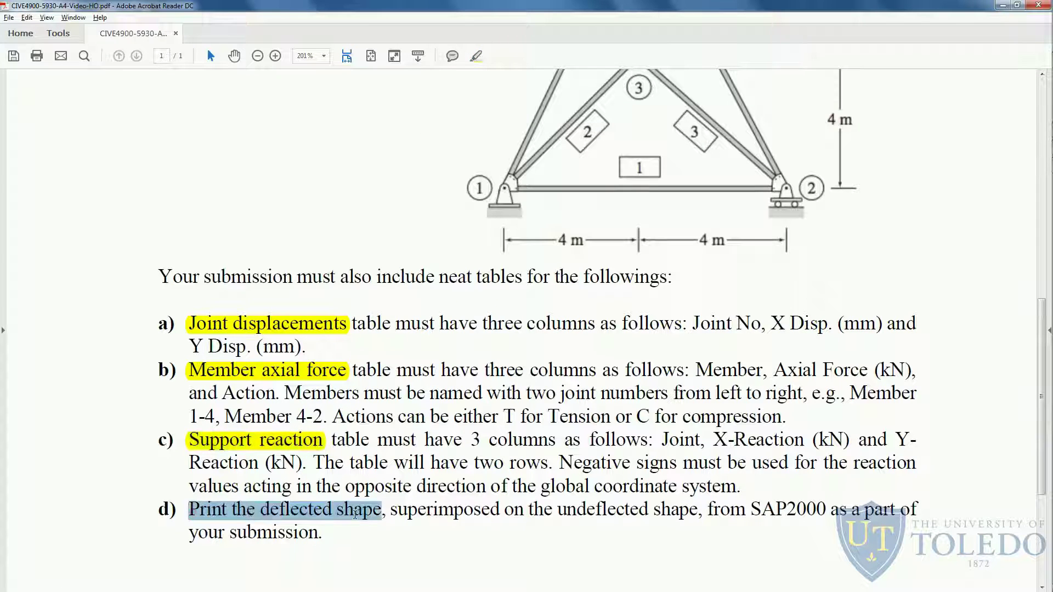
left_click(477, 56)
scroll(595, 339, "up", 1)
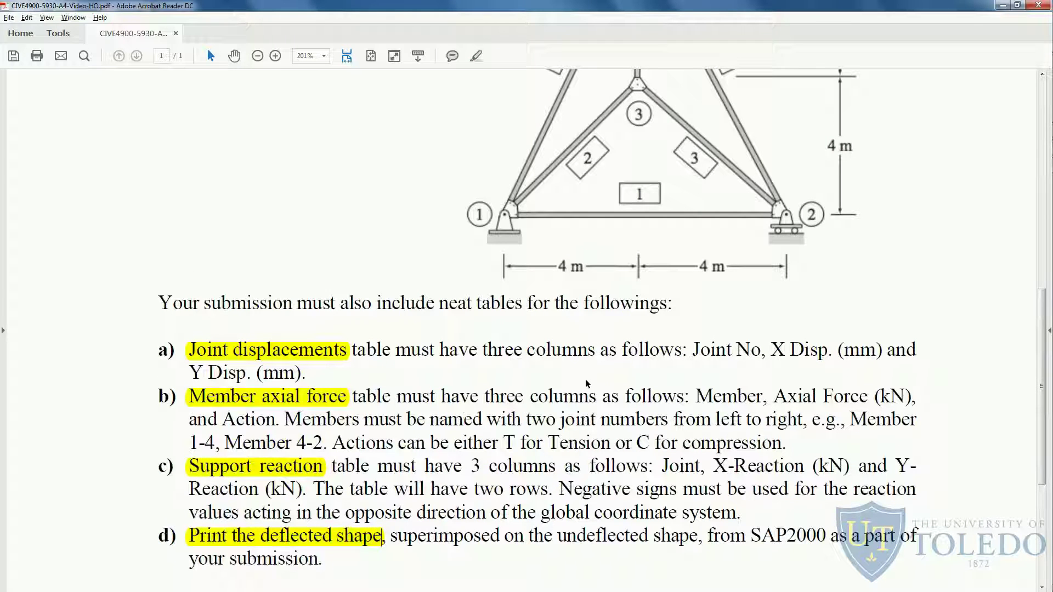
Switch to SAP2000 and start a new model in N, mm, C units from the Grid Only template.
key("alt+Tab")
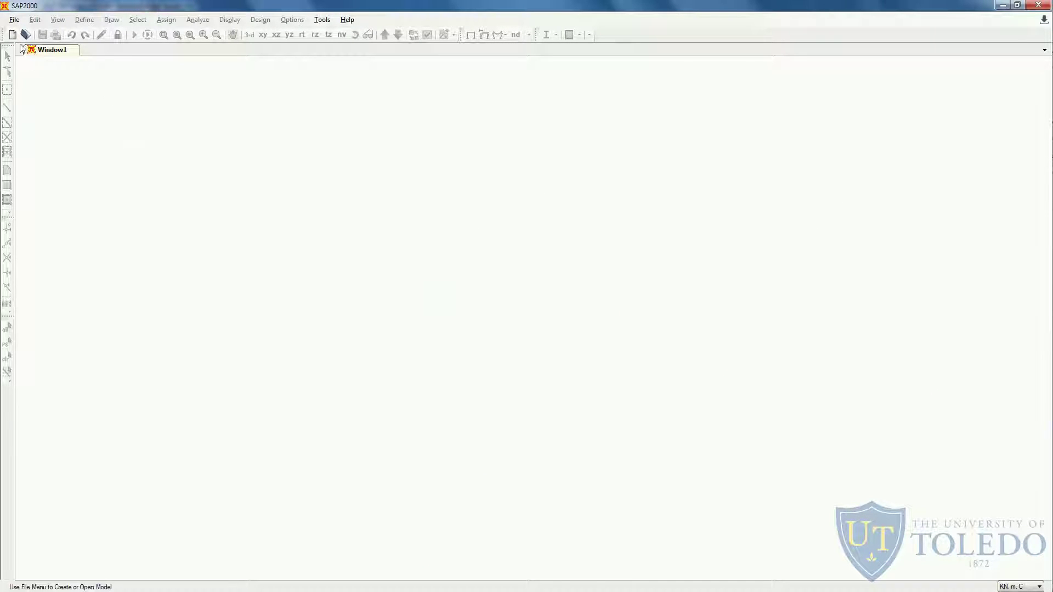
left_click(13, 34)
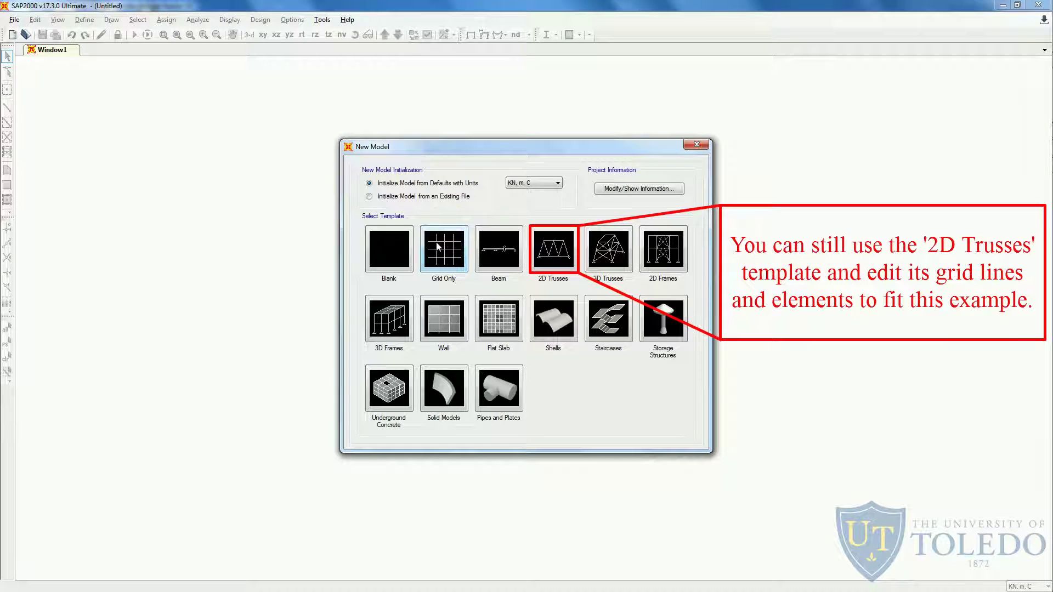
left_click(559, 187)
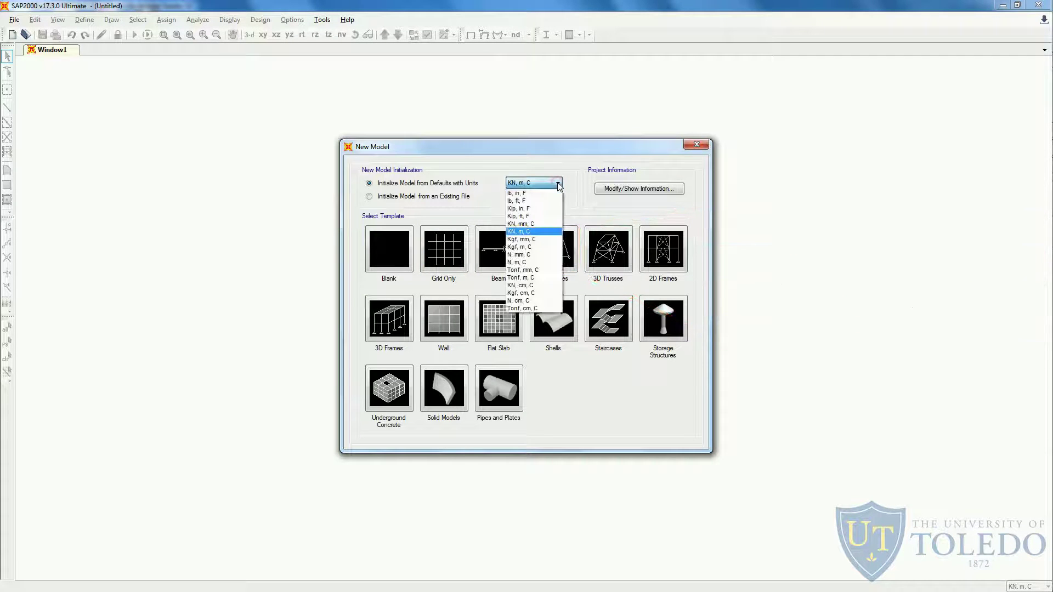
left_click(540, 256)
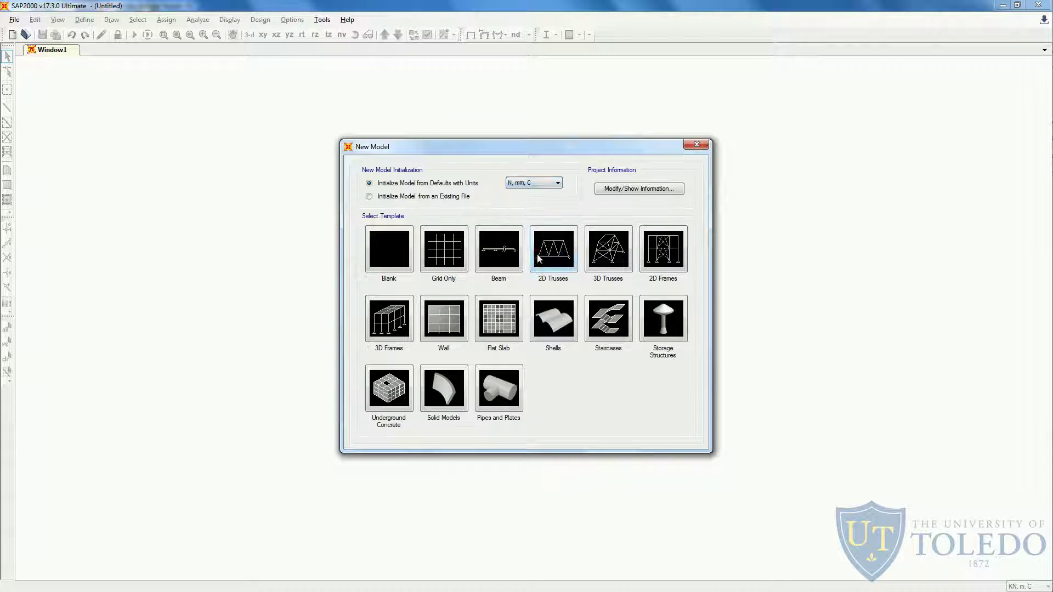
left_click(550, 185)
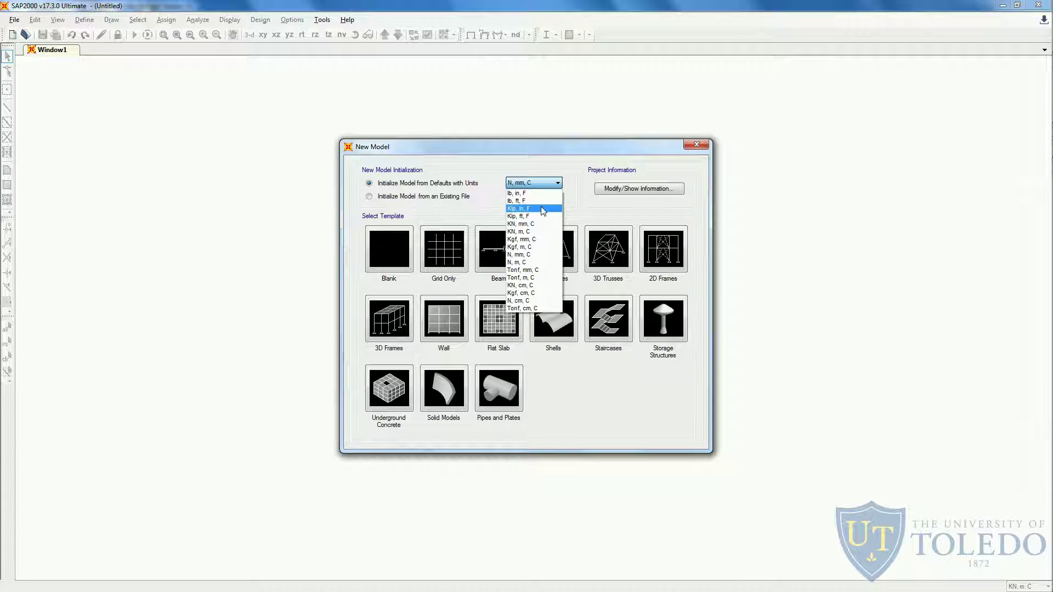
left_click(574, 193)
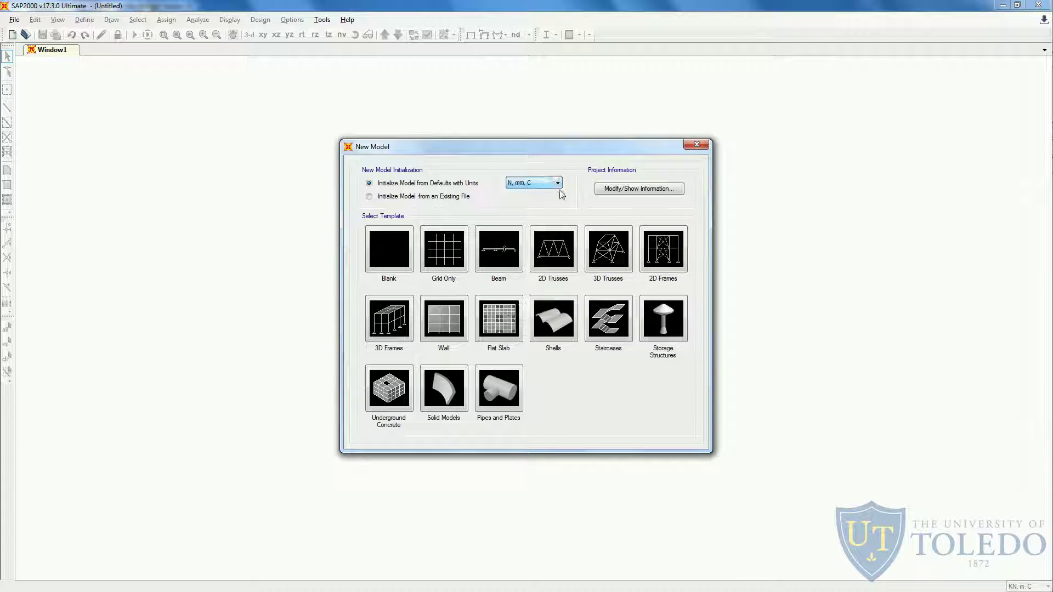
left_click(455, 262)
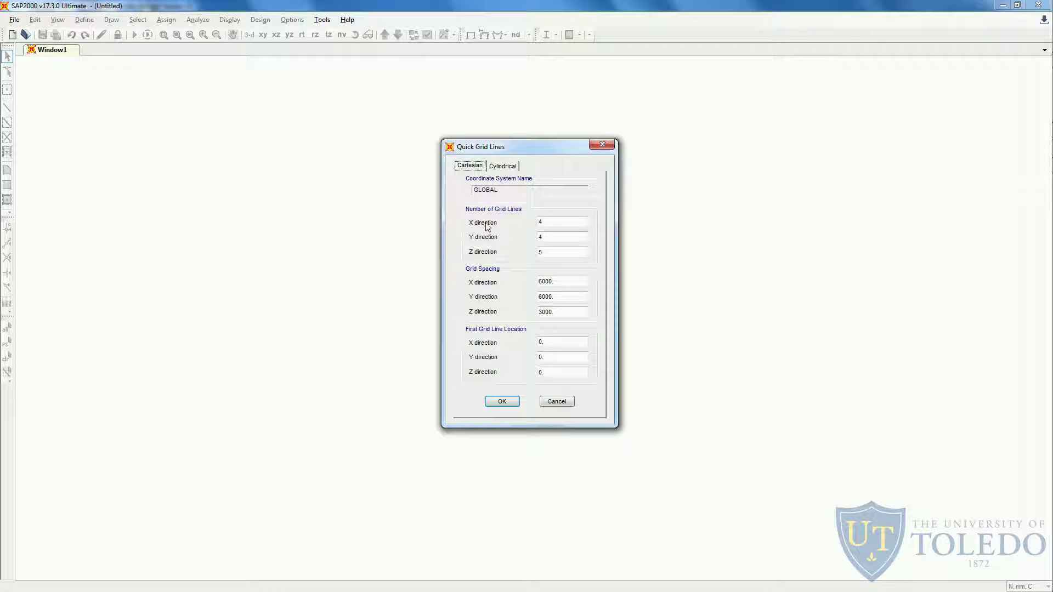
Review the grid line counts and spacings for X, Y and Z, and check the truss dimensions in the handout PDF.
left_click(550, 223)
left_click(550, 237)
left_click(550, 253)
left_click(561, 281)
left_click(559, 296)
left_click(559, 311)
double_click(551, 281)
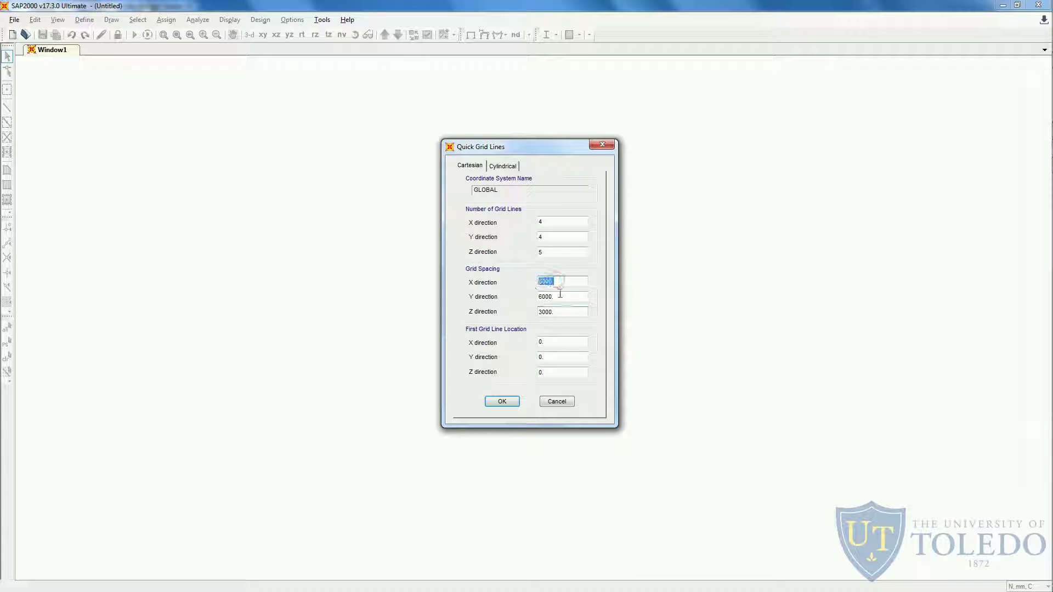
double_click(557, 296)
double_click(551, 312)
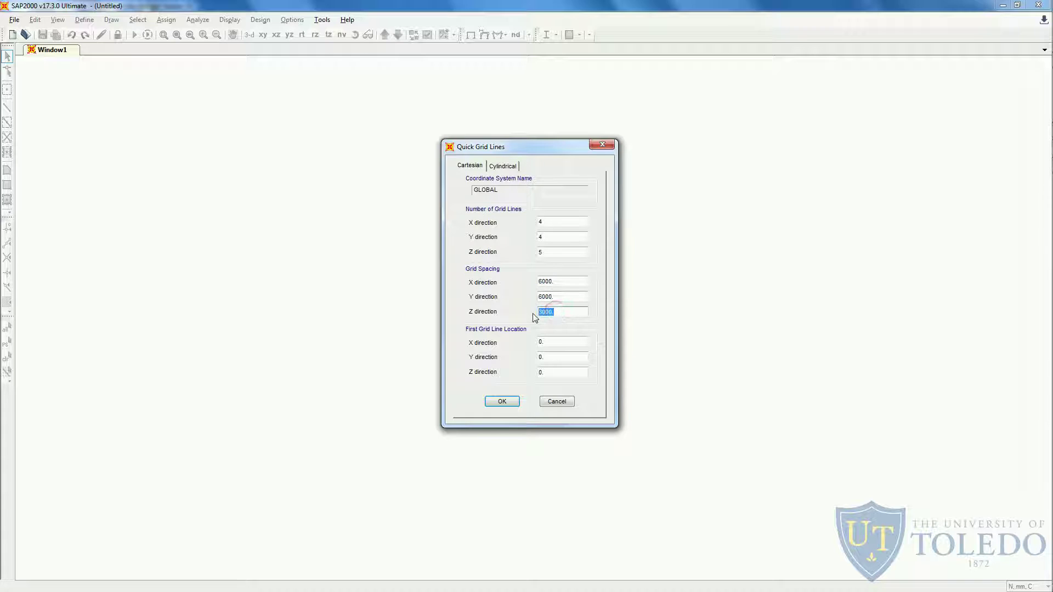
left_click(559, 312)
left_click(564, 312)
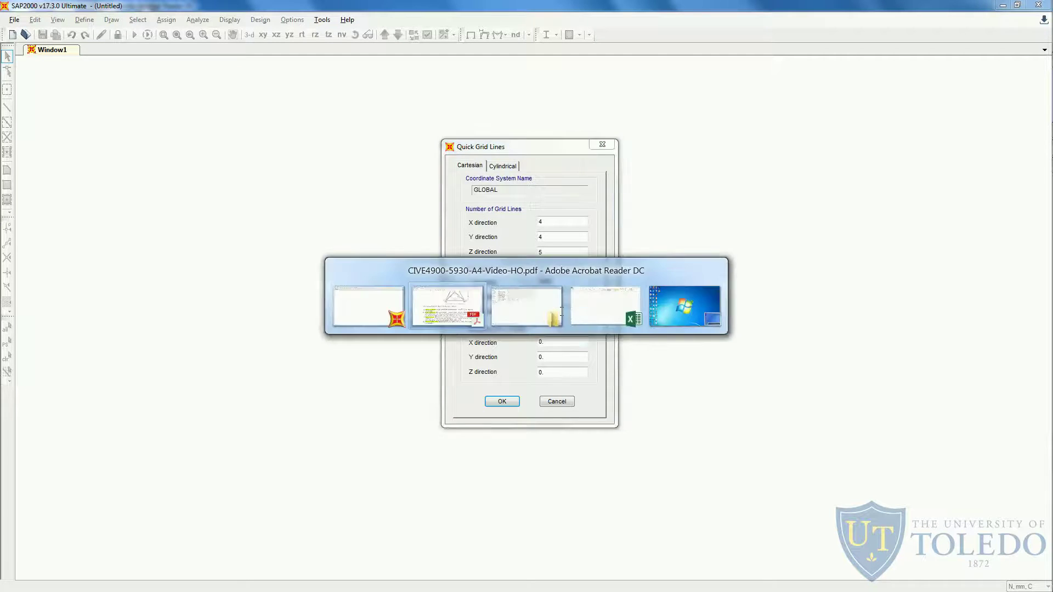
key("alt+Tab")
scroll(585, 334, "up", 6)
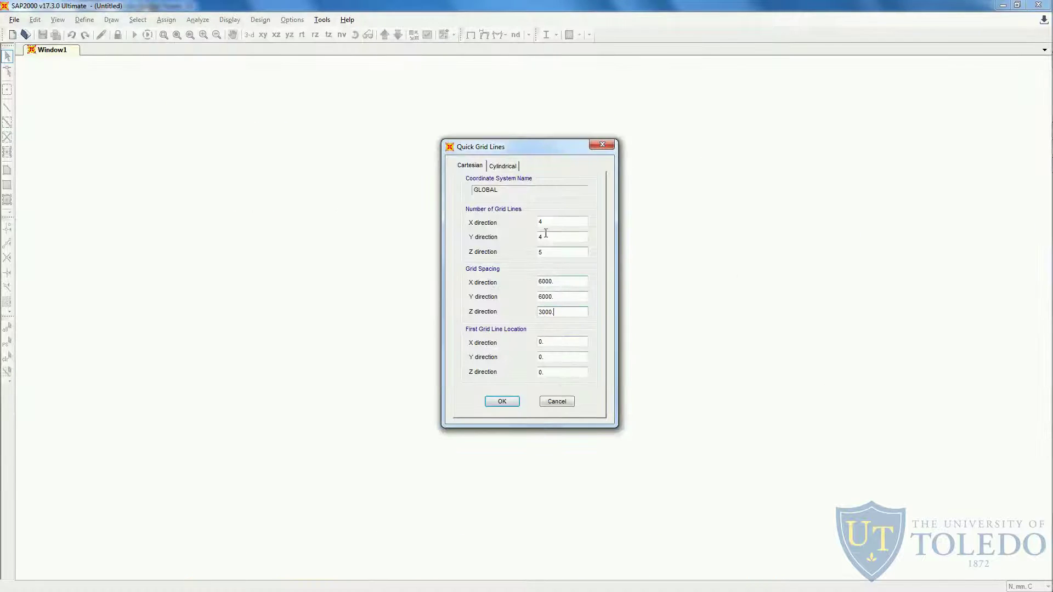
Create the grid with 3 lines in X and Z at 4000 mm spacing, and show the X-Z plane in the plan view window.
double_click(551, 223)
type("3")
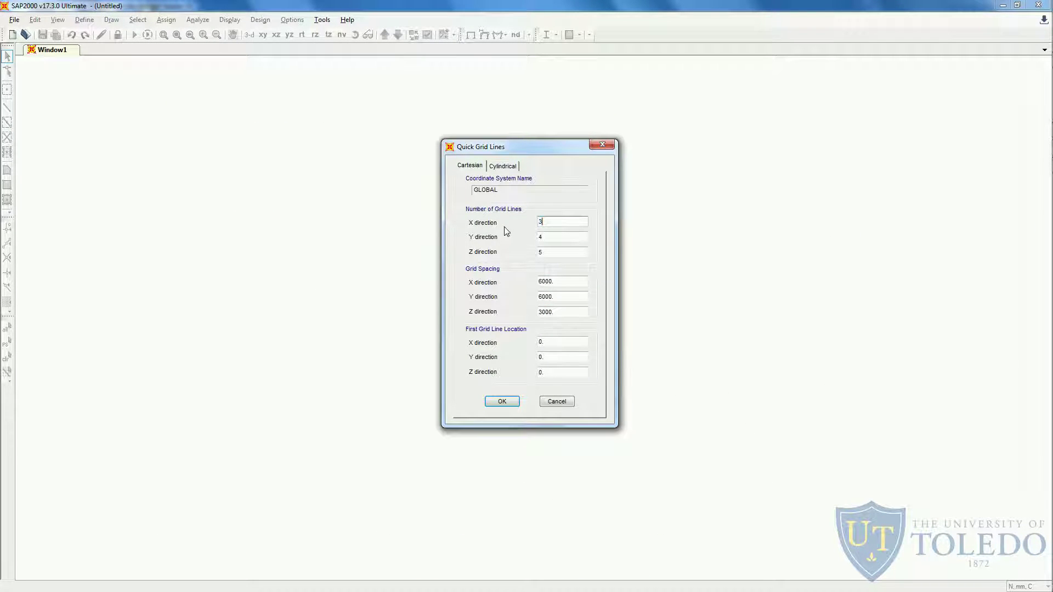
double_click(551, 252)
double_click(565, 282)
type("40")
double_click(546, 311)
type("4000")
double_click(548, 240)
double_click(566, 298)
left_click(504, 401)
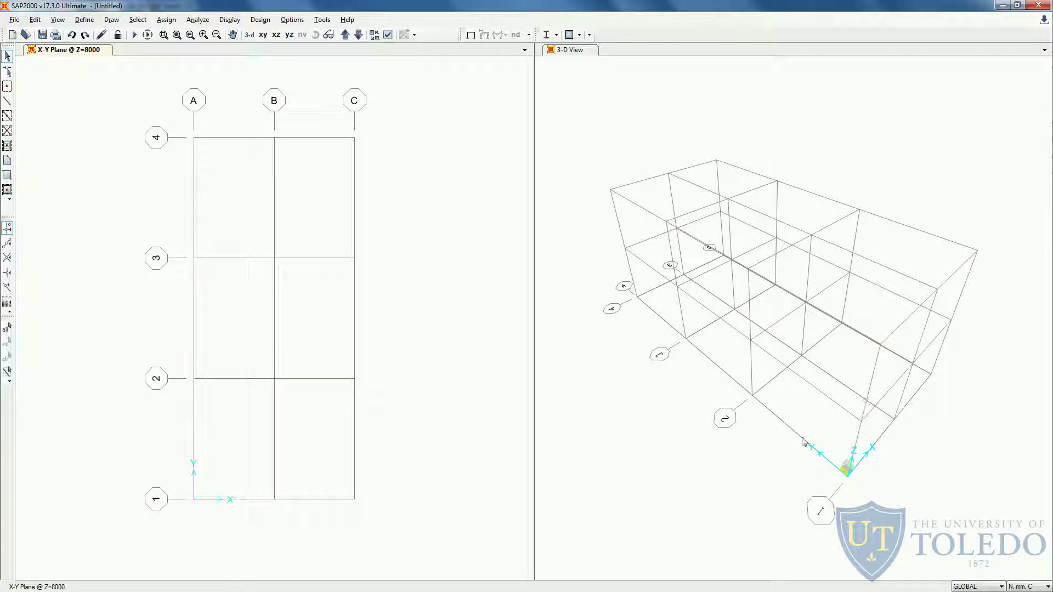
left_click(276, 34)
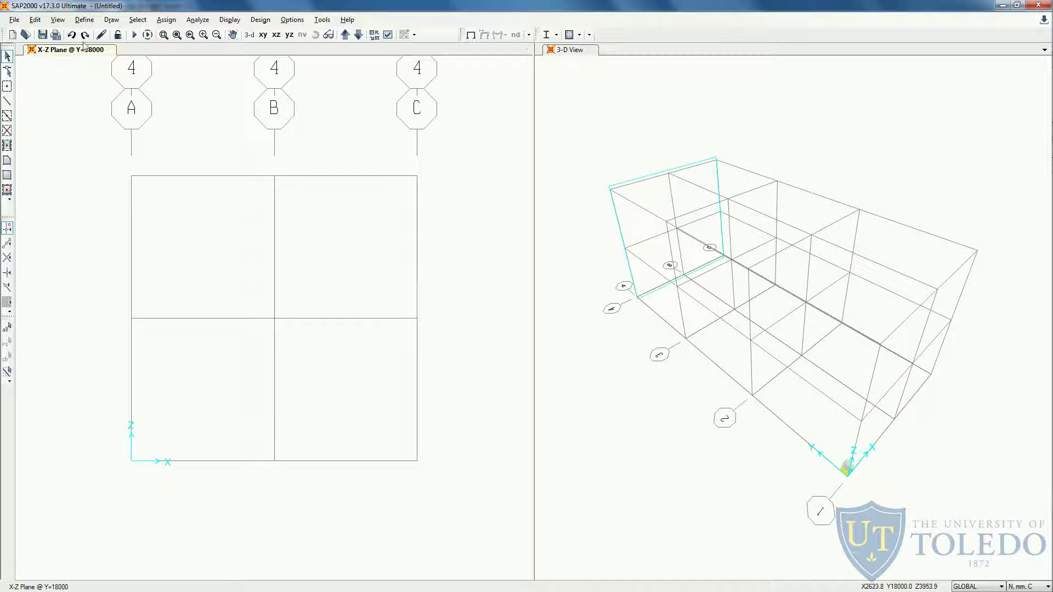
Open the material definitions and look up the elastic modulus E in the handout PDF in both unit systems.
left_click(85, 20)
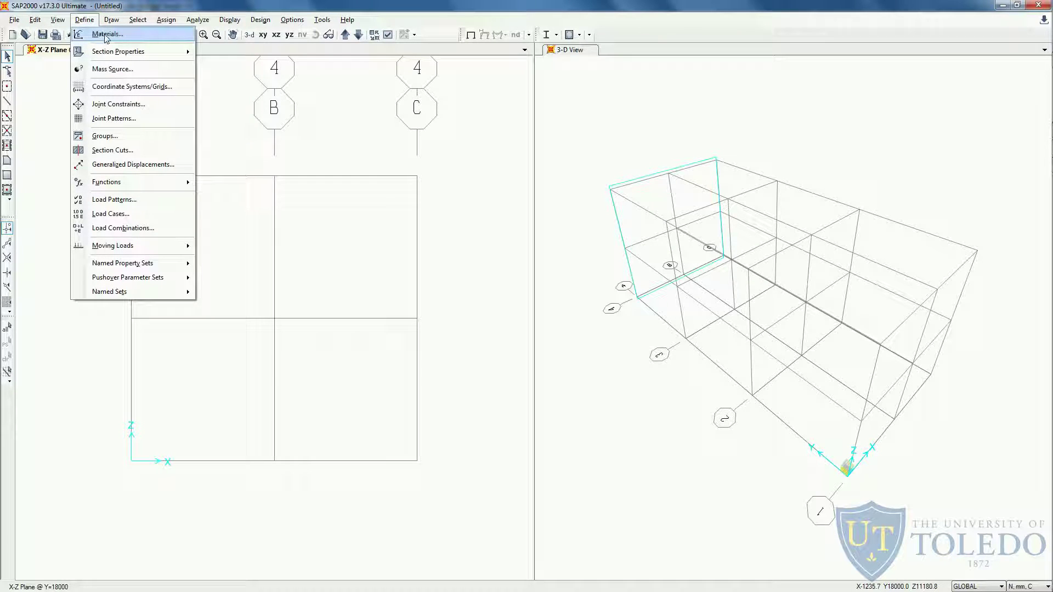
left_click(106, 37)
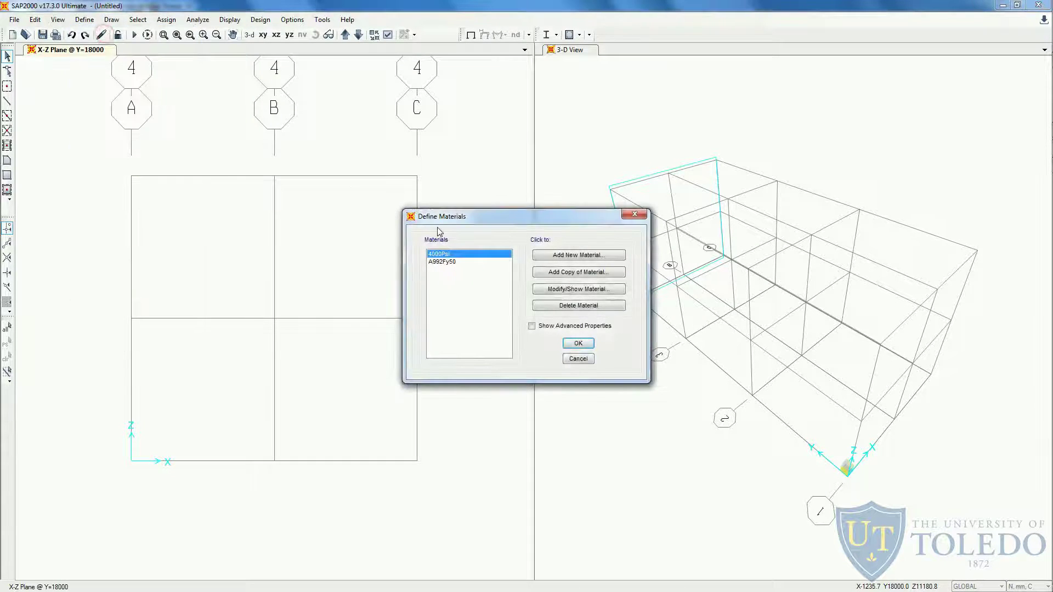
key("alt+Tab")
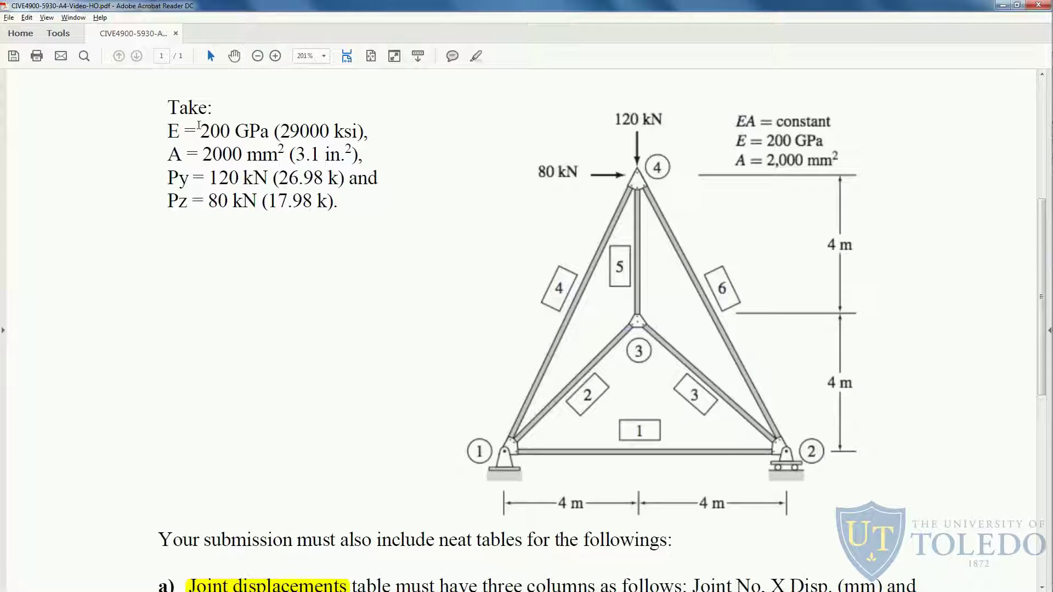
left_click_drag(168, 132, 229, 132)
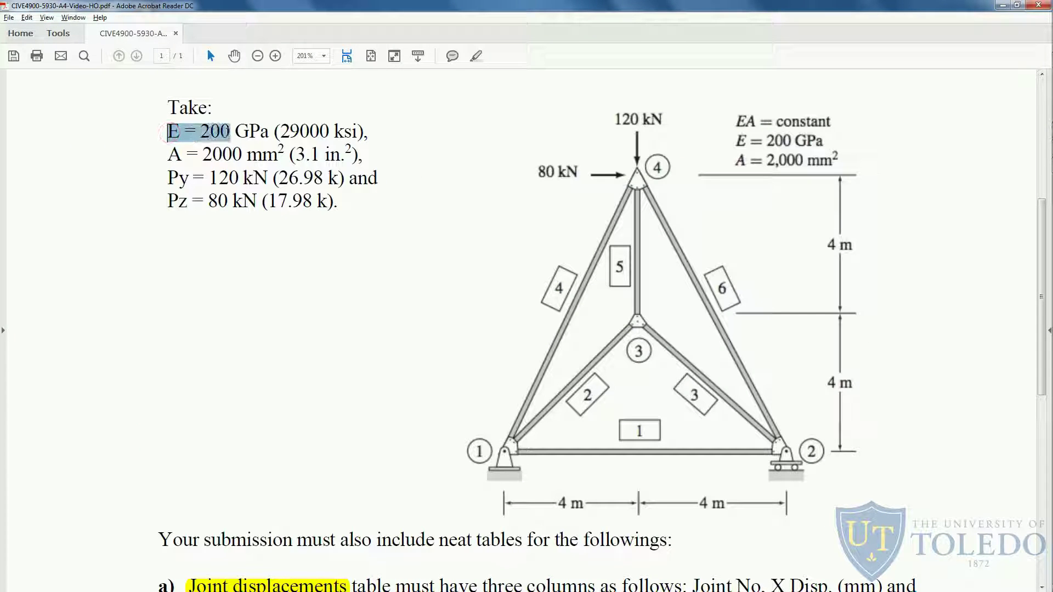
left_click(230, 132)
left_click_drag(279, 131, 357, 136)
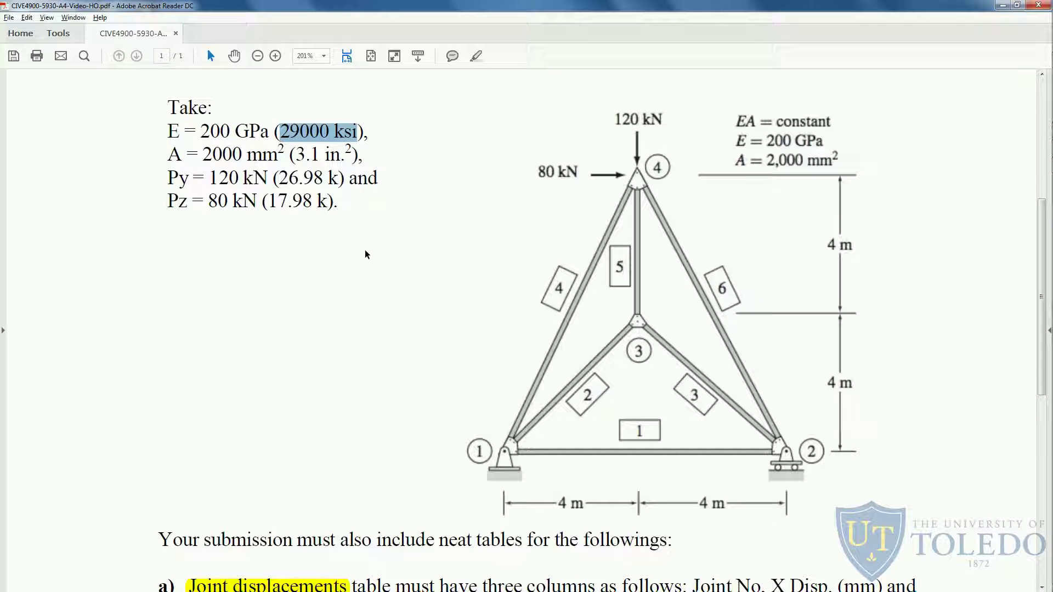
left_click(214, 131)
left_click_drag(167, 132, 268, 131)
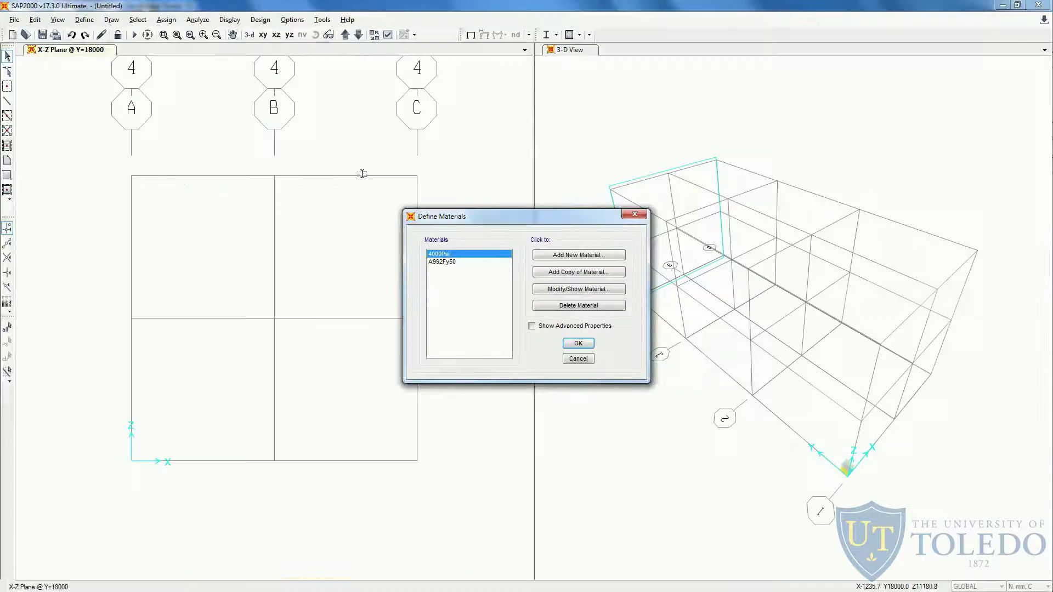
left_click(452, 262)
left_click(451, 254)
left_click(452, 262)
left_click(451, 254)
left_click(452, 263)
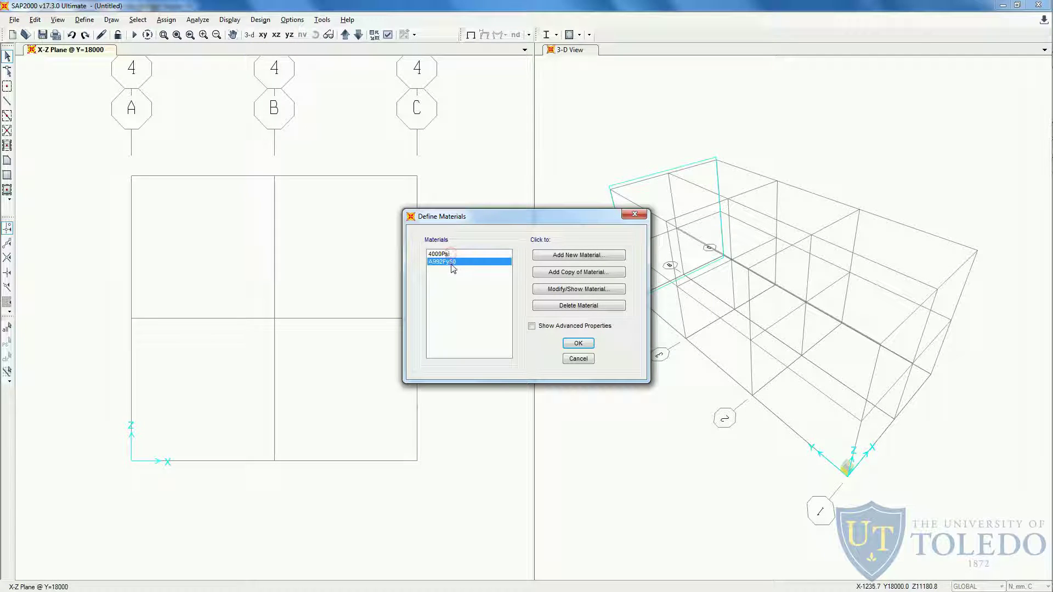
left_click(451, 254)
left_click(453, 262)
Delete the 4000Psi material from the material definitions.
left_click(487, 254)
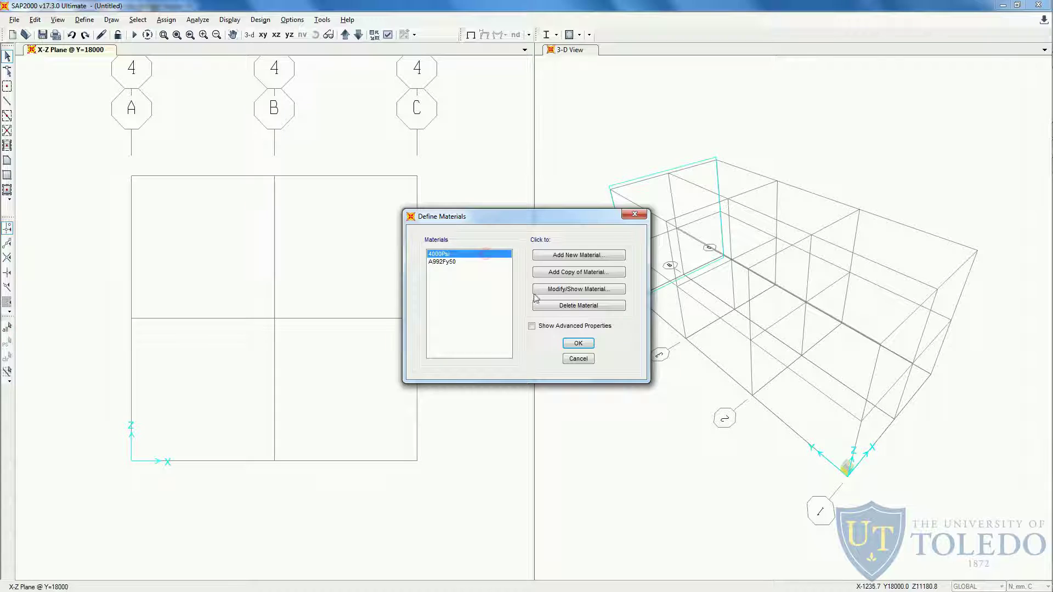
left_click(547, 307)
left_click(528, 340)
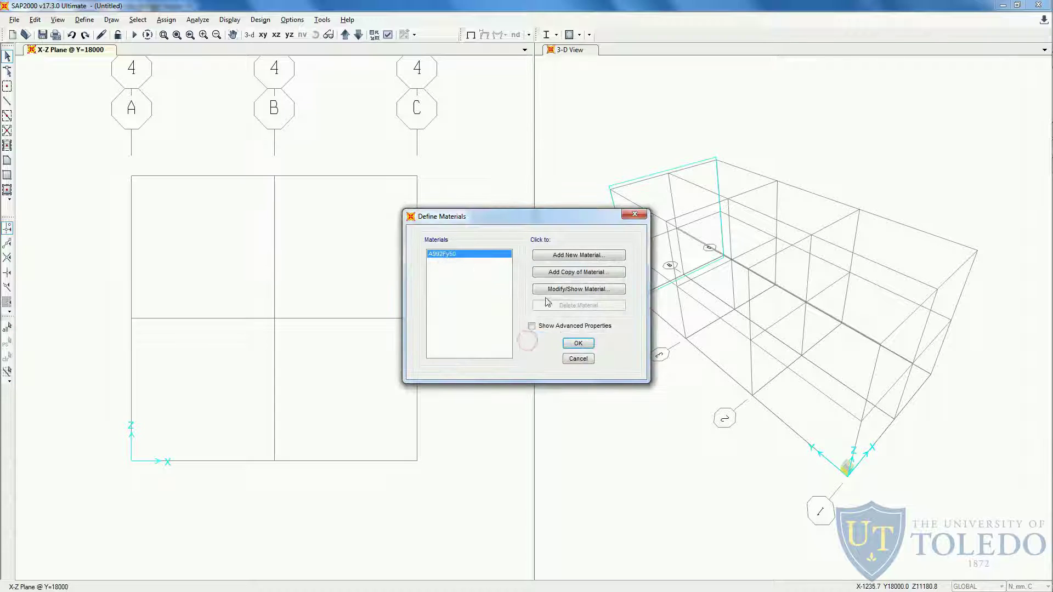
left_click(462, 302)
Add a new United States steel material with standard ASTM A992 and Grade 50.
left_click(558, 256)
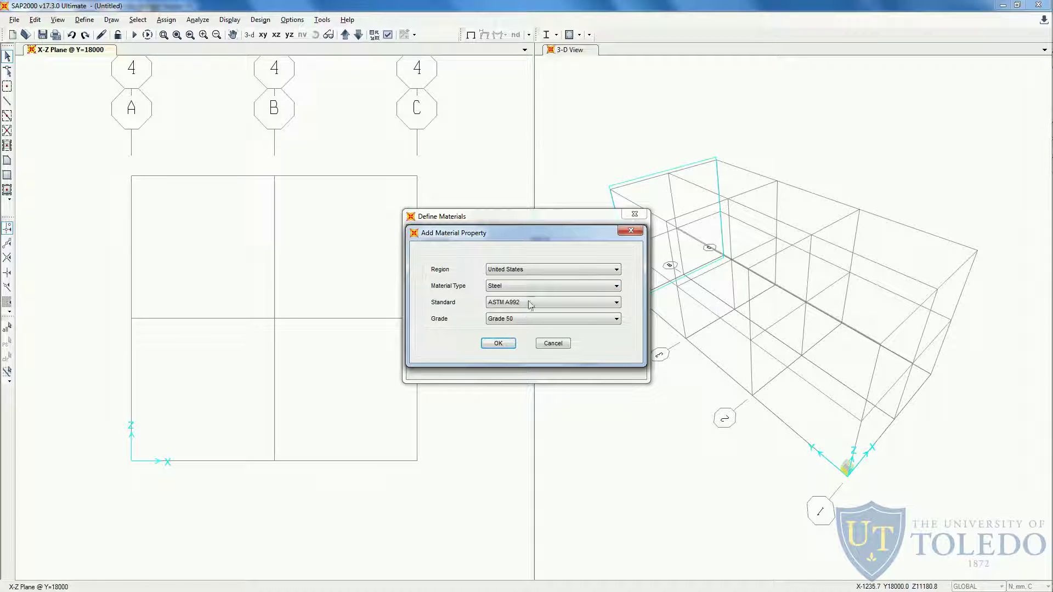
left_click(500, 345)
left_click(496, 345)
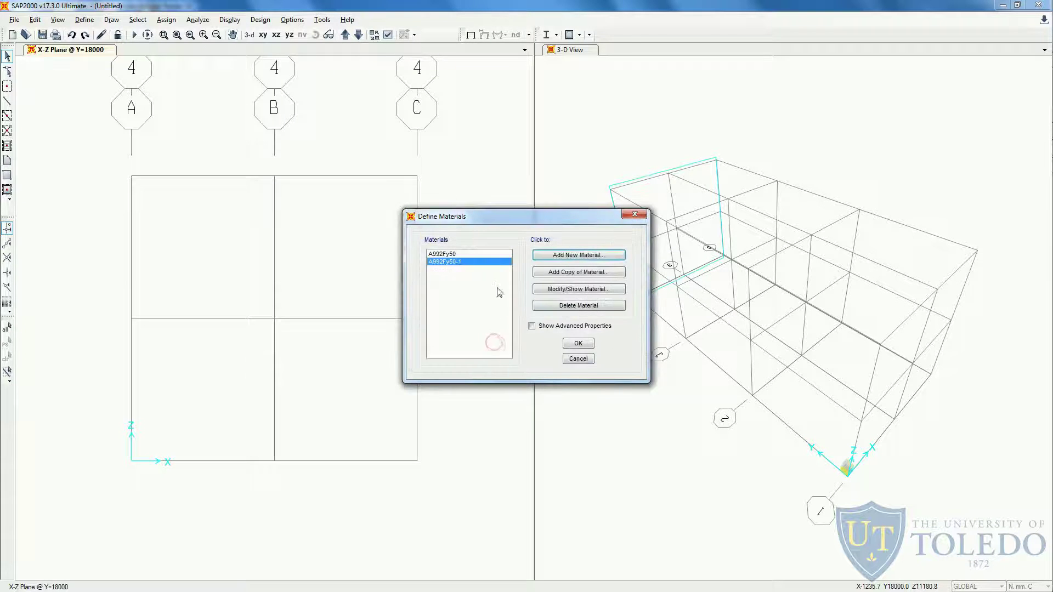
Rename the added A992 copy as Steel Material, set its modulus of elasticity to 200000 N/mm², and accept the material definitions.
left_click(550, 290)
left_click_drag(553, 137, 508, 183)
type("Steel Material")
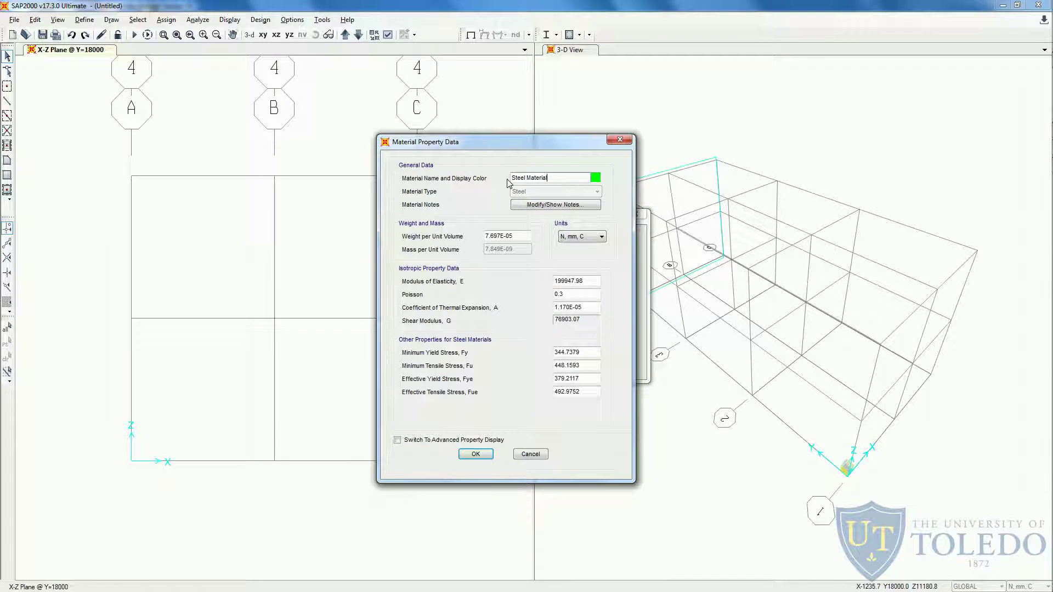
double_click(585, 282)
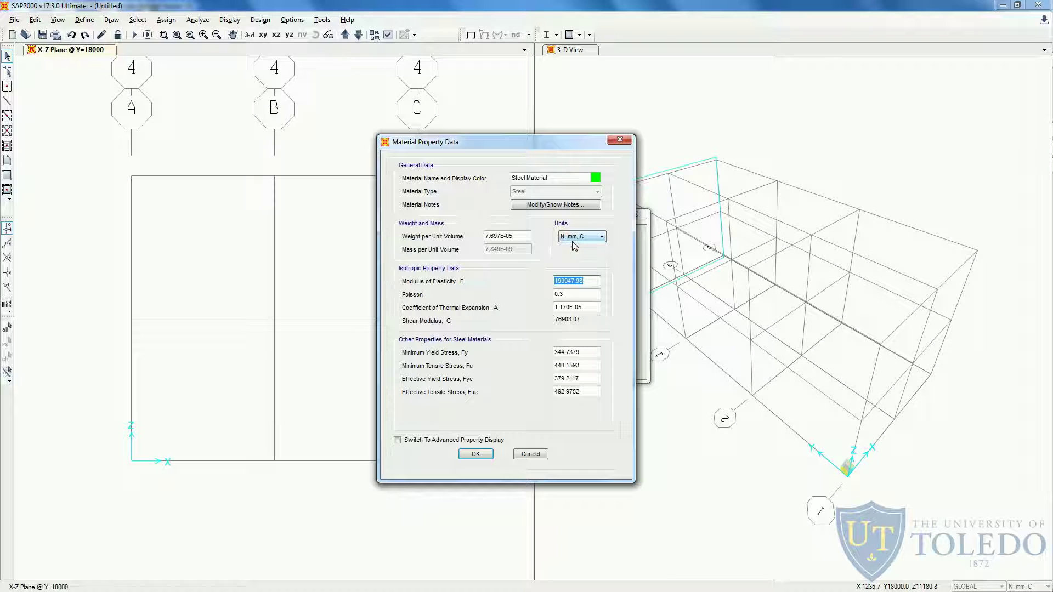
type("200000")
left_click(472, 455)
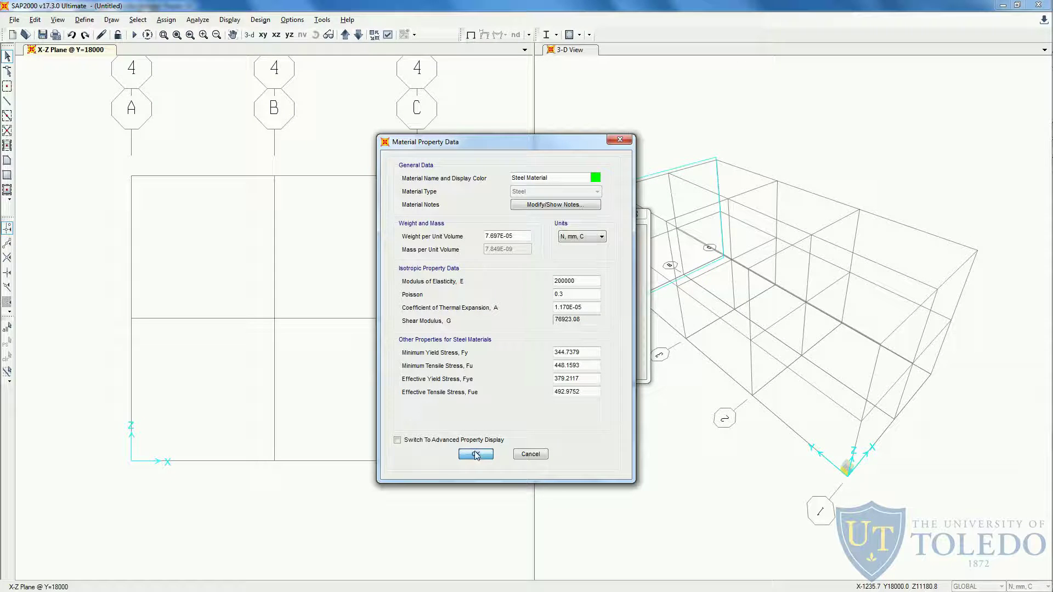
left_click(476, 455)
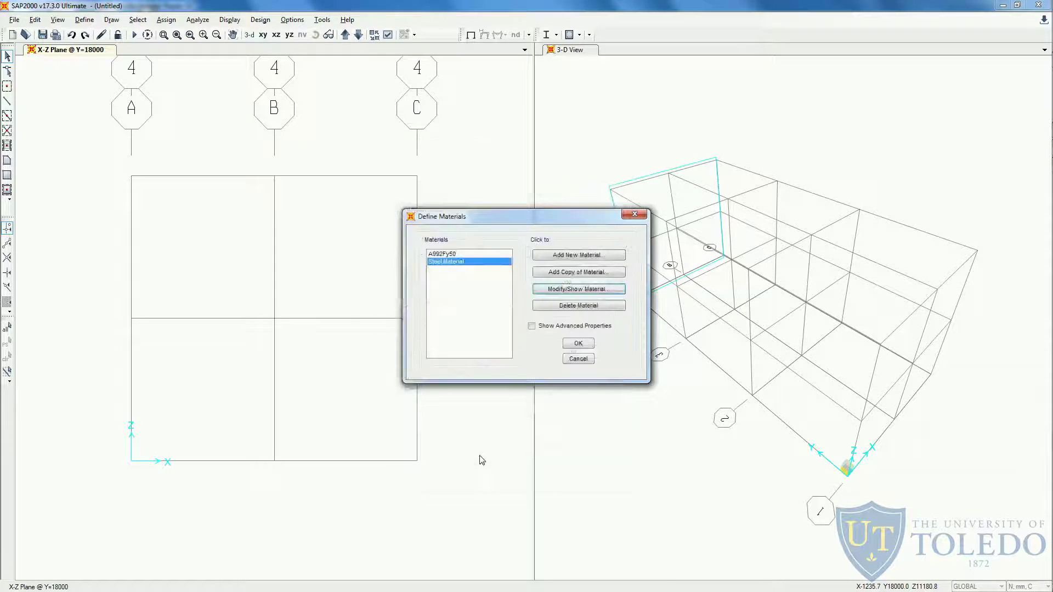
left_click(578, 348)
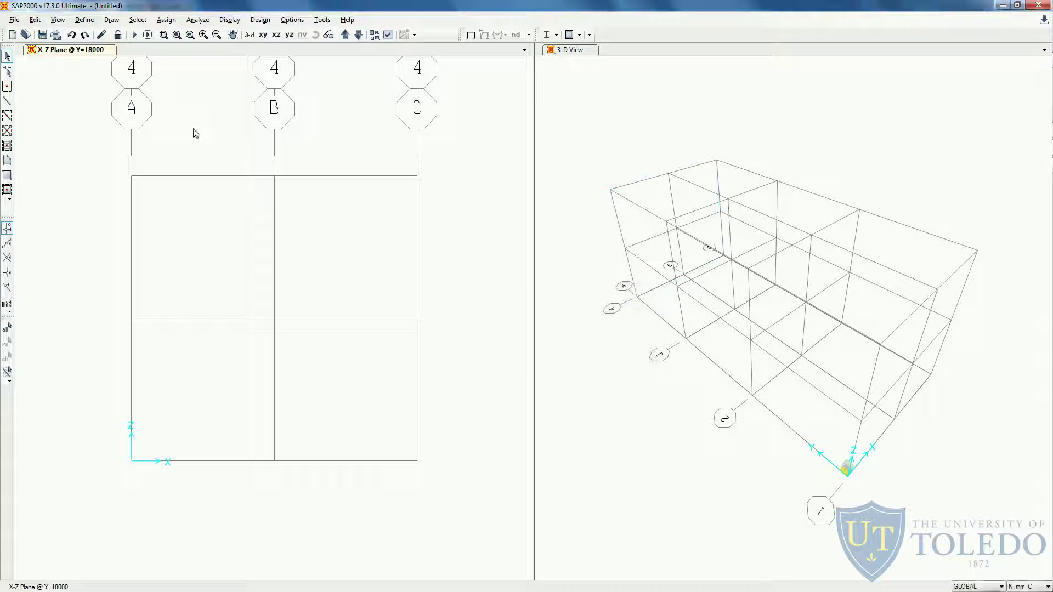
Open the frame section definitions and look up the cross-sectional area A in the handout PDF.
left_click(84, 20)
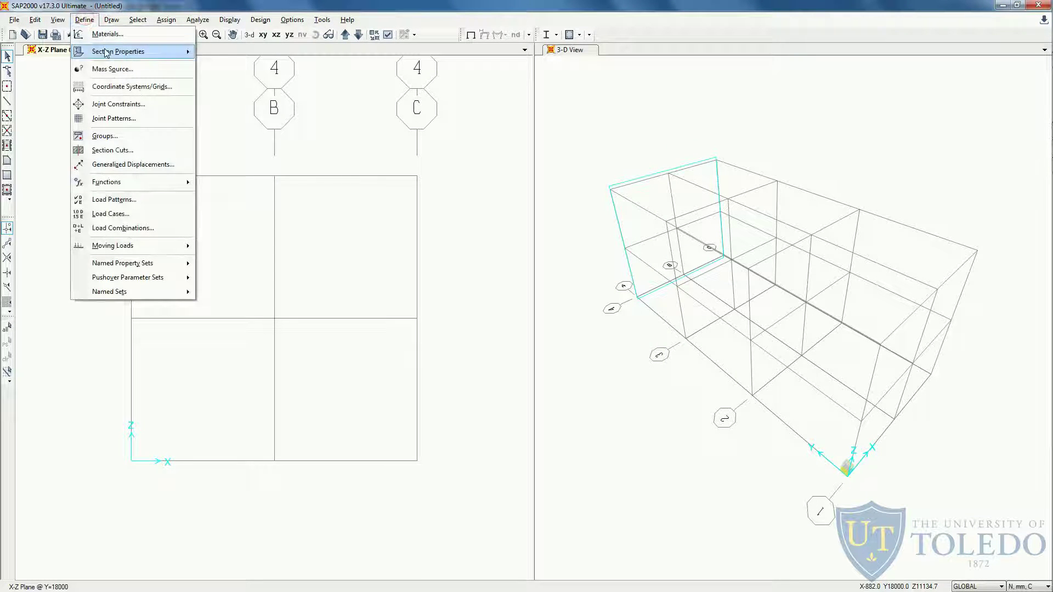
mouse_move(106, 52)
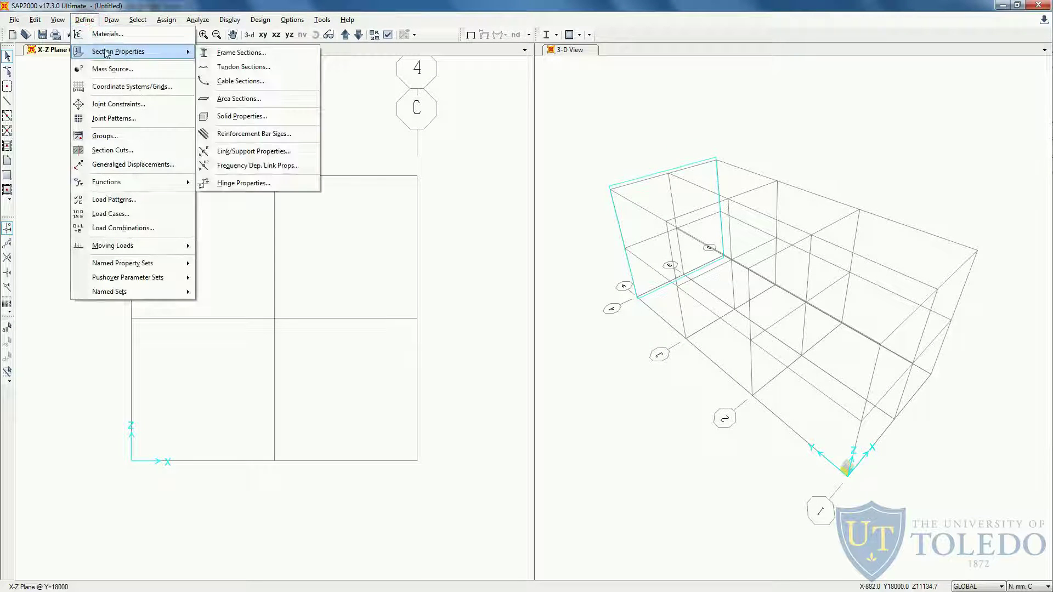
left_click(227, 52)
key("alt+Tab")
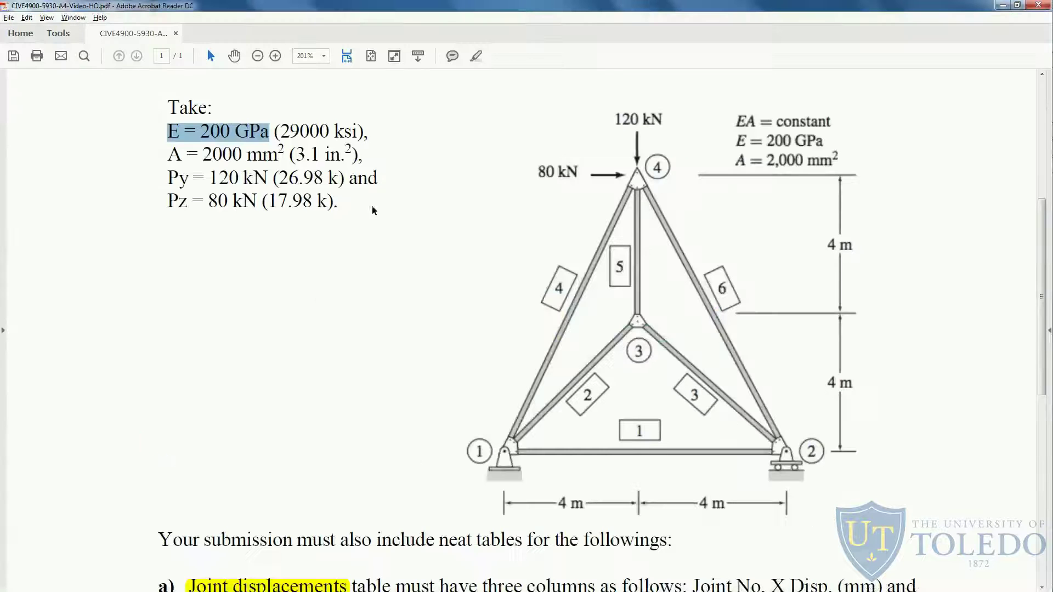
left_click_drag(203, 154, 242, 154)
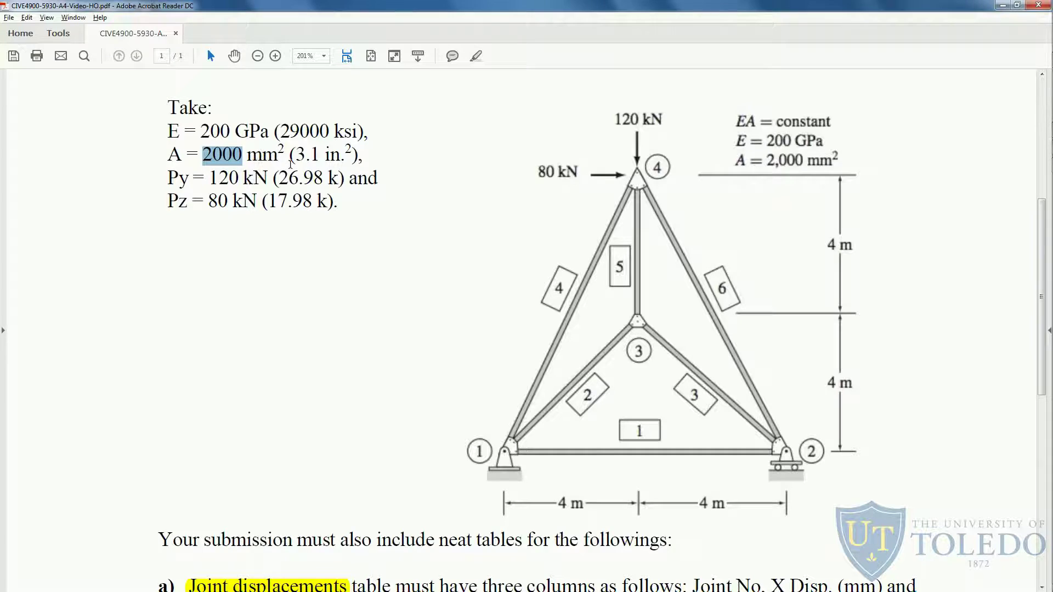
key("alt+Tab")
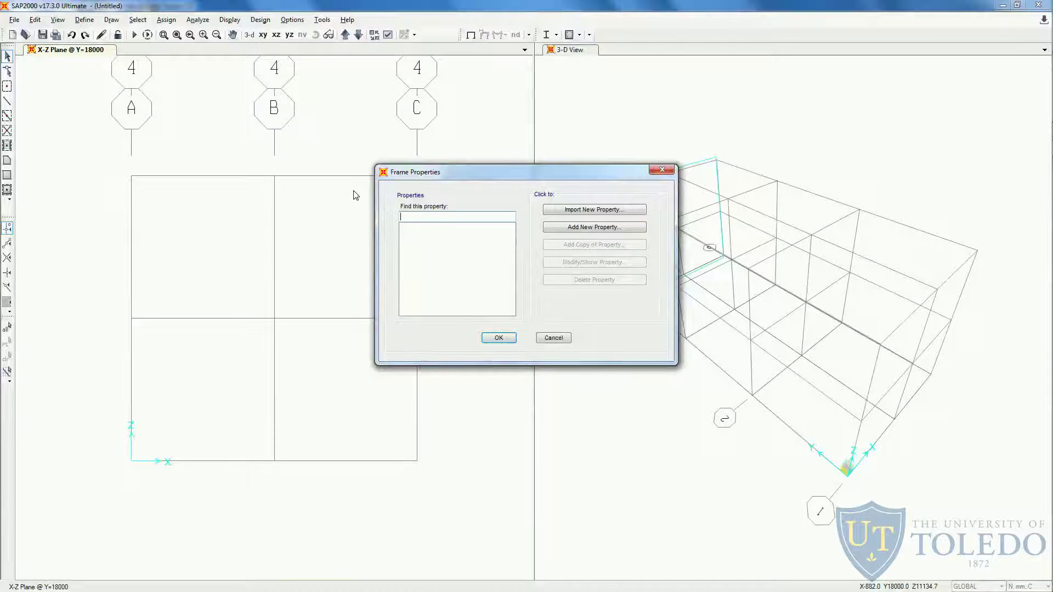
Add a Section Designer frame section of type Other, named Section, with Steel Material as the base material.
left_click(569, 229)
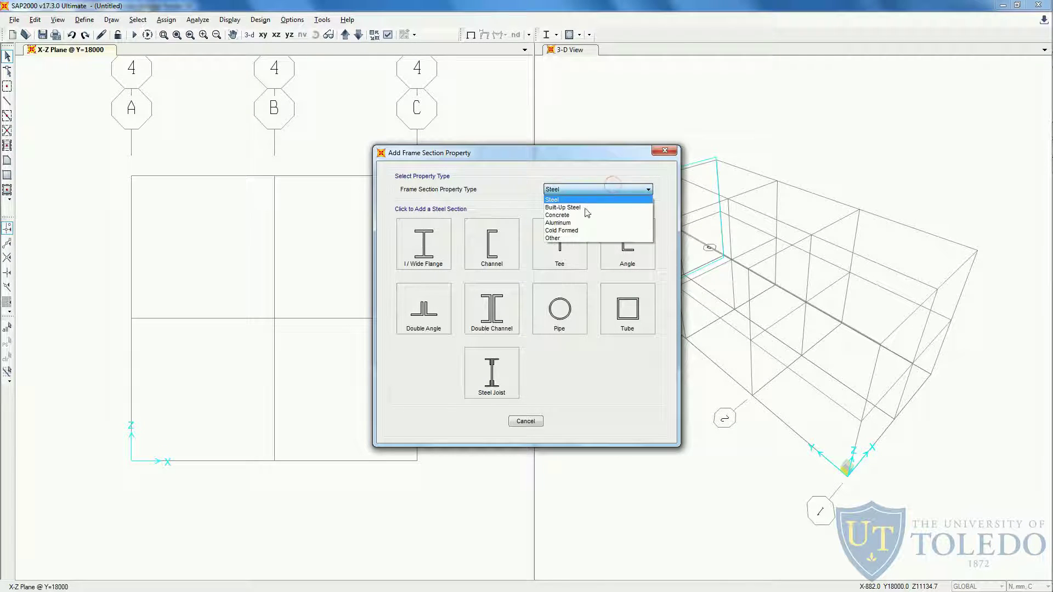
left_click(566, 239)
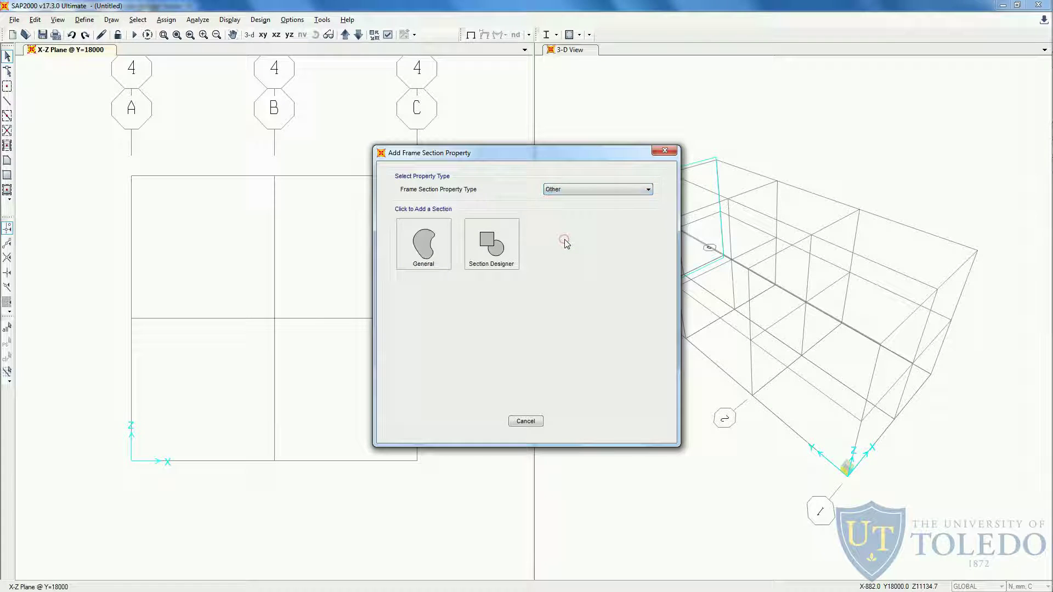
left_click(494, 250)
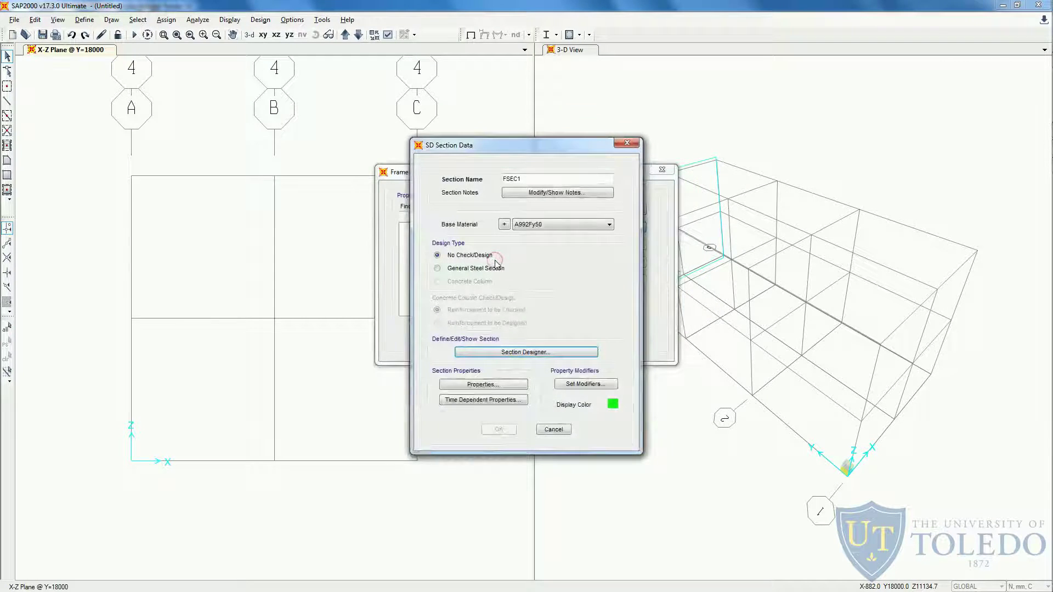
left_click_drag(528, 179, 497, 178)
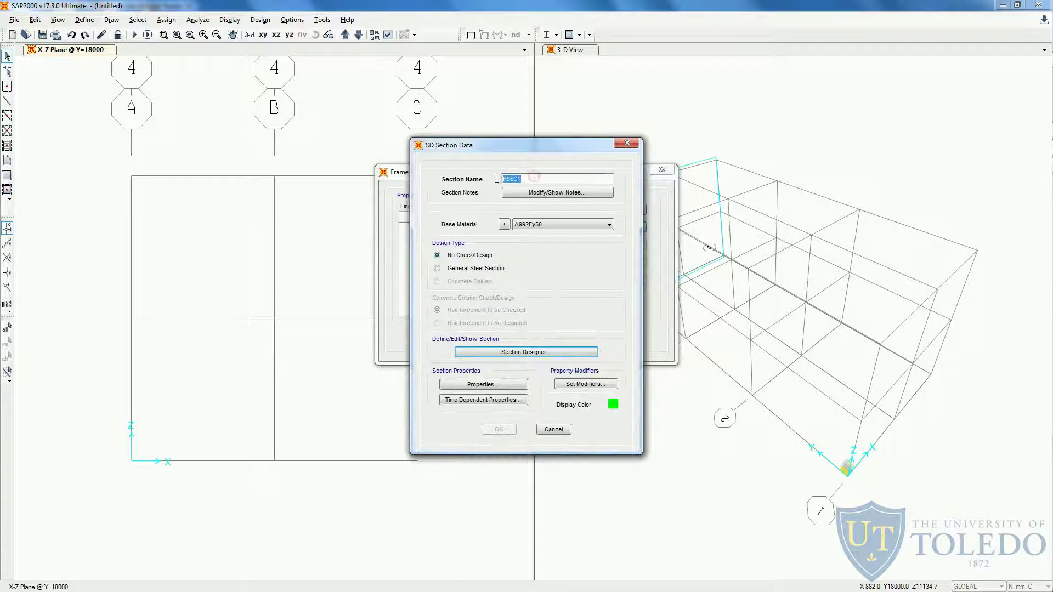
type("Section")
left_click(545, 225)
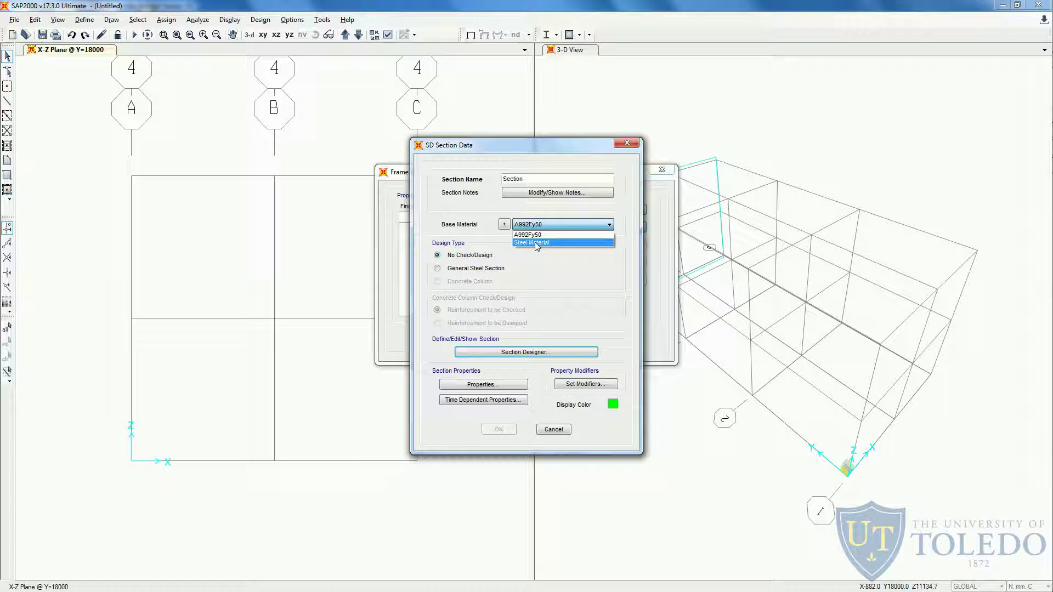
left_click(533, 243)
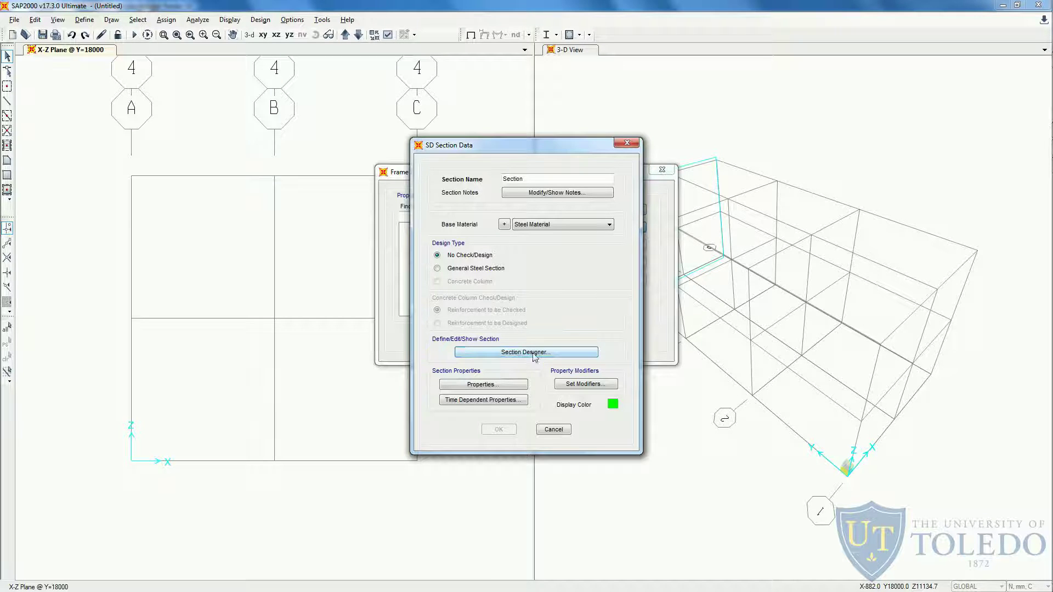
Open the section in a maximized Section Designer and place a solid rectangle centred on the origin.
left_click(489, 351)
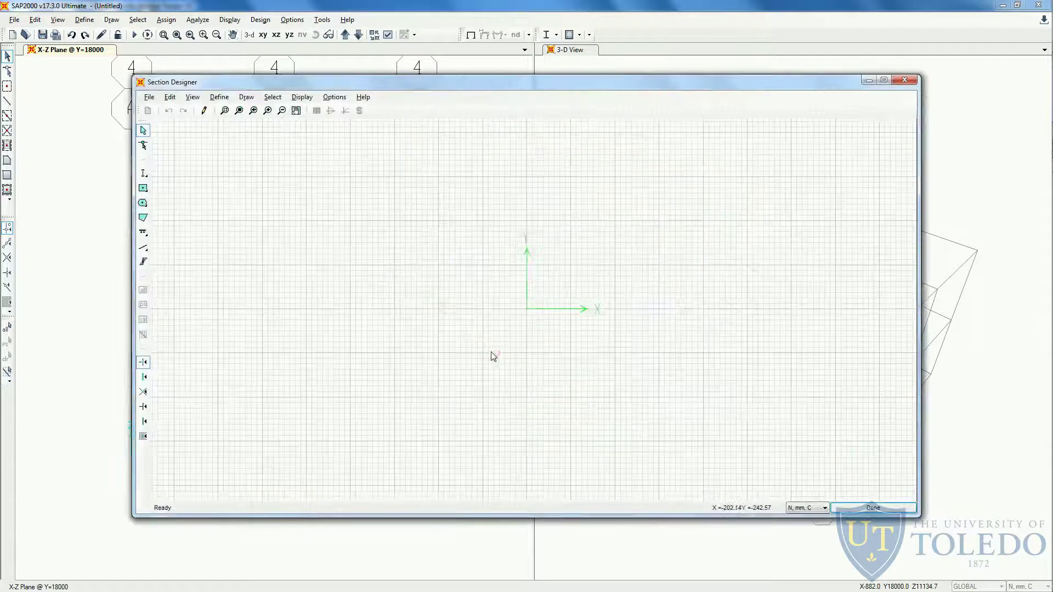
double_click(562, 81)
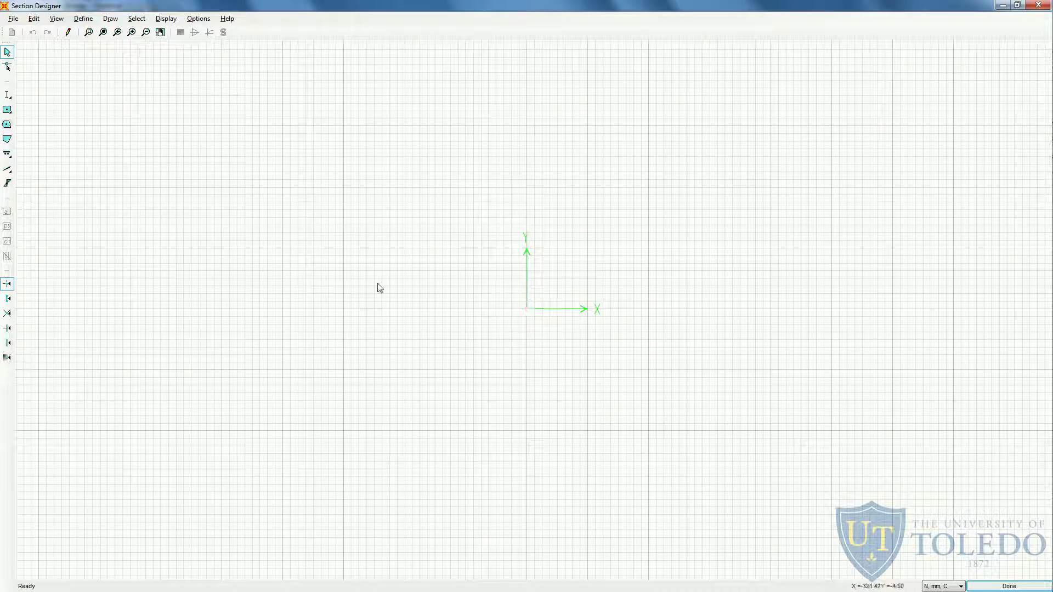
left_click(7, 111)
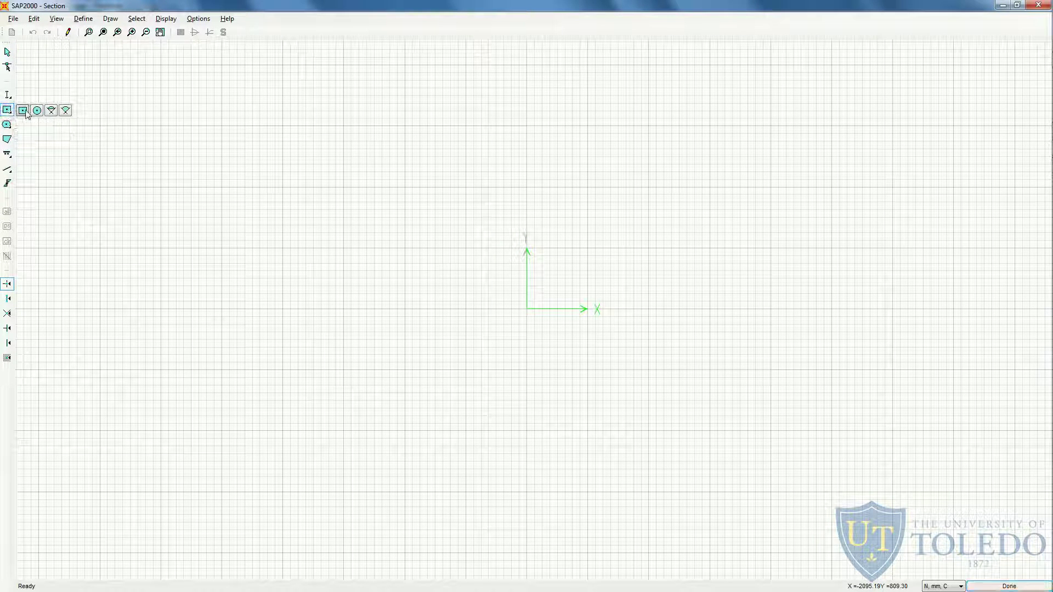
left_click(24, 112)
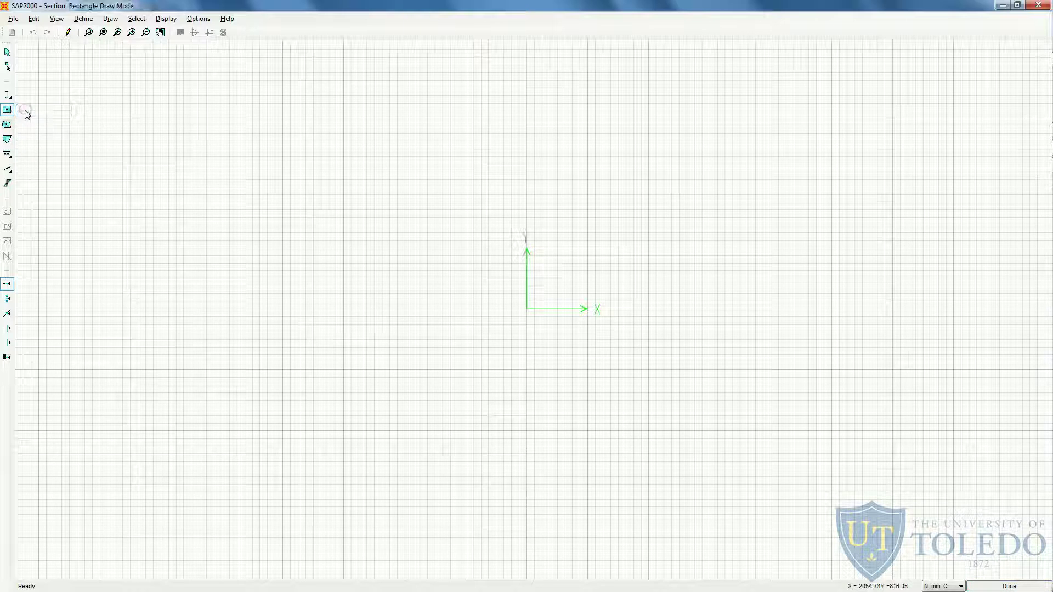
left_click(527, 311)
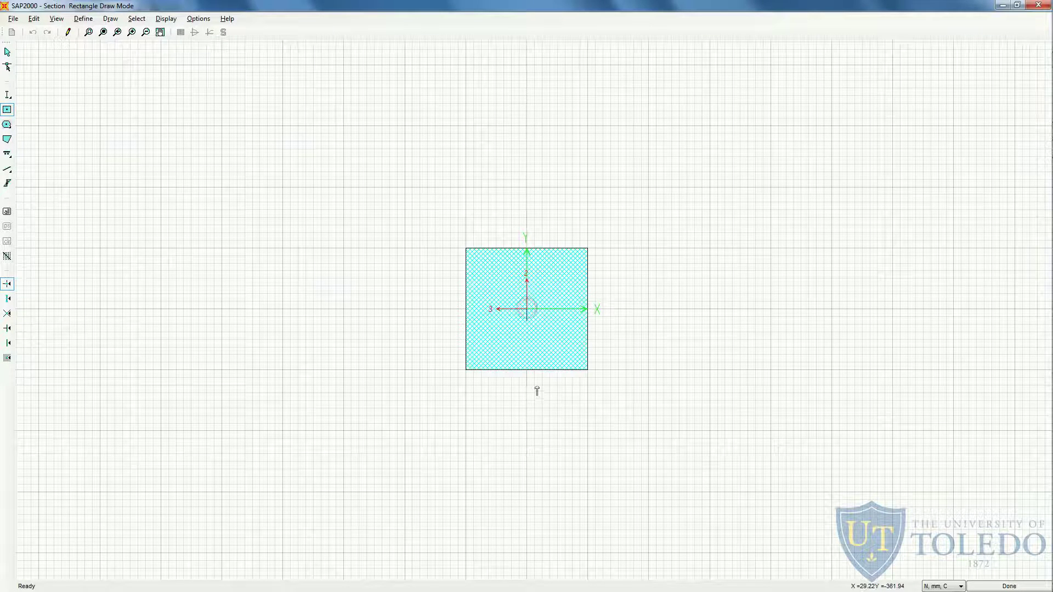
key("Escape")
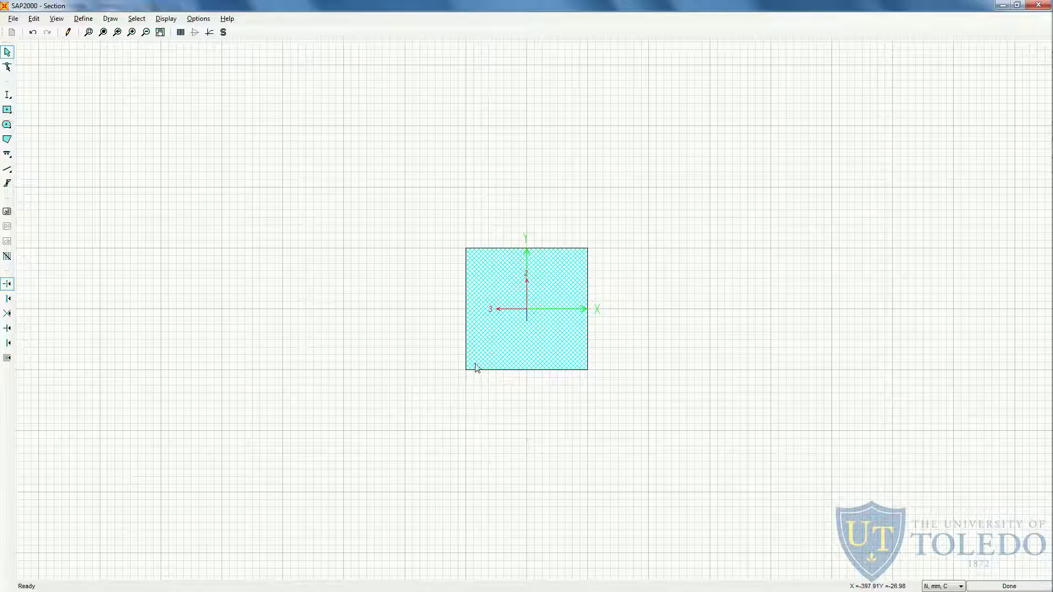
Set the rectangle's height and width to 44.72 mm and its material to Steel Material.
right_click(532, 343)
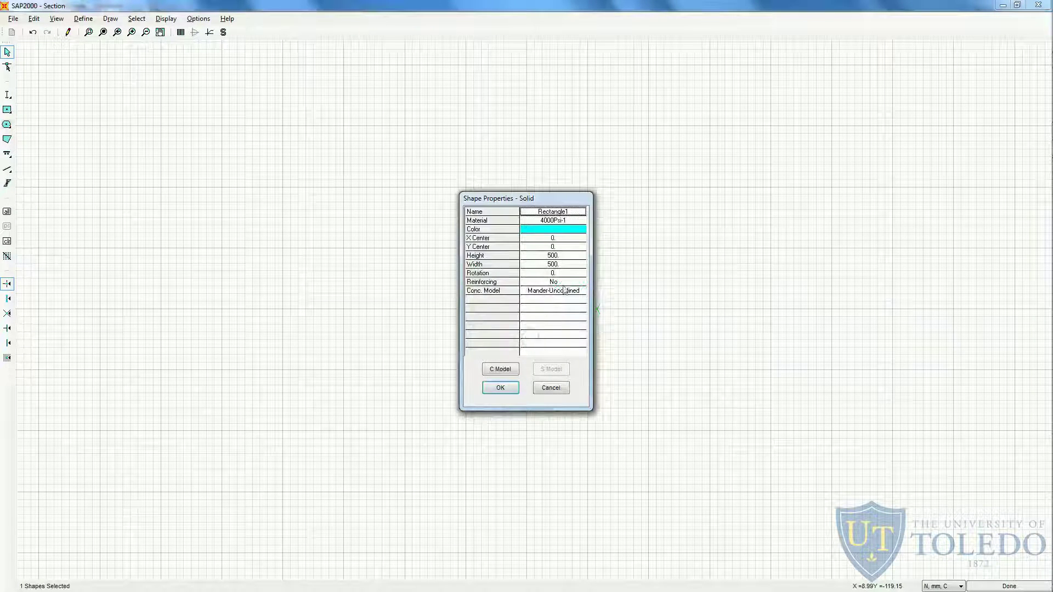
left_click(570, 257)
left_click(567, 268)
left_click(564, 257)
type("44.72")
left_click(569, 265)
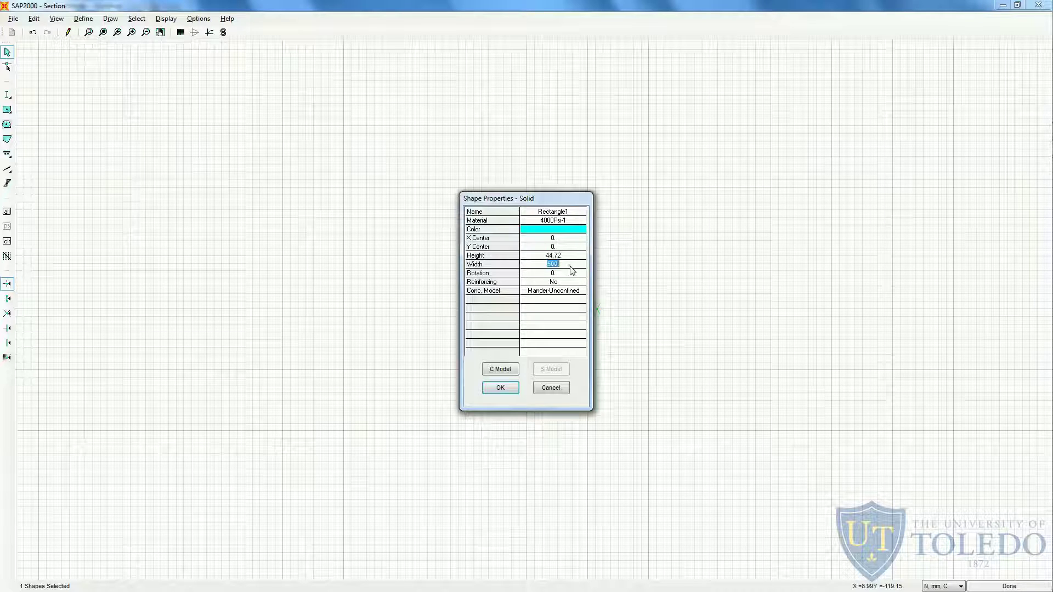
type("44.72")
left_click(564, 220)
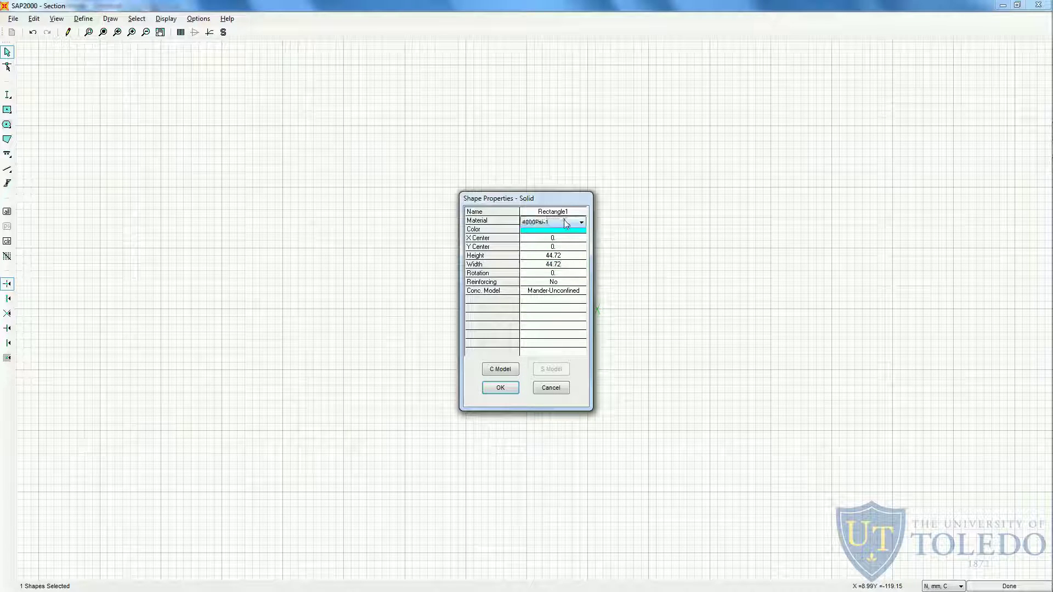
left_click(564, 222)
left_click(560, 250)
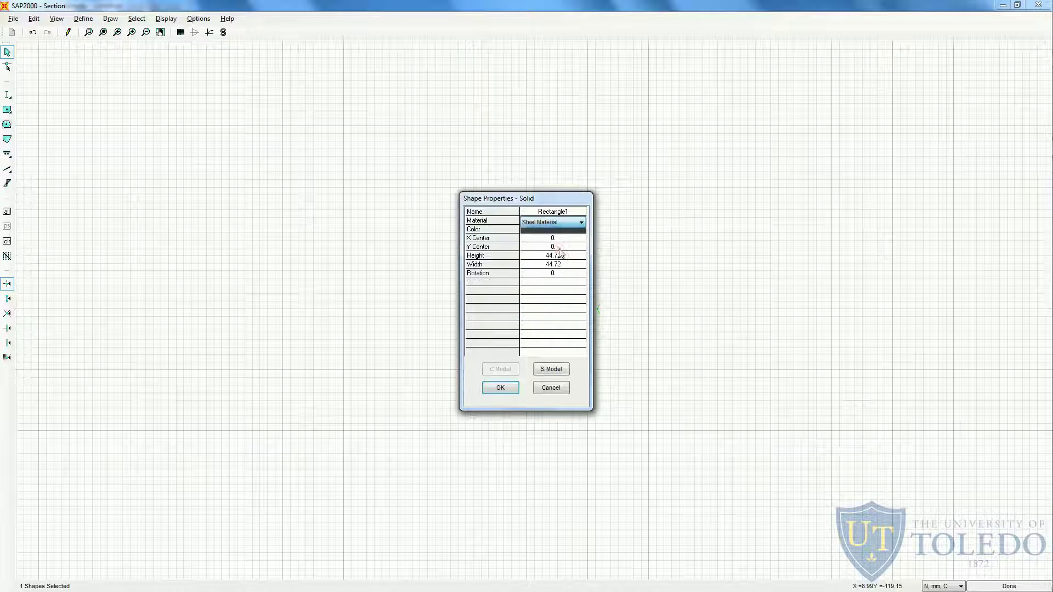
left_click(501, 388)
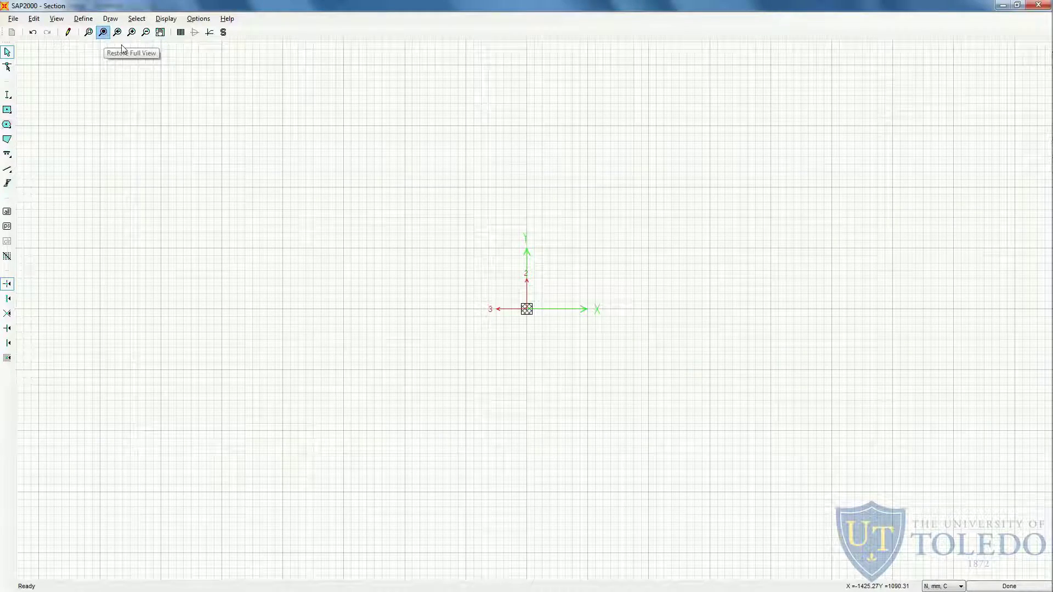
Fit the square section in the view and check its area in the calculated section properties.
left_click(105, 33)
left_click(166, 19)
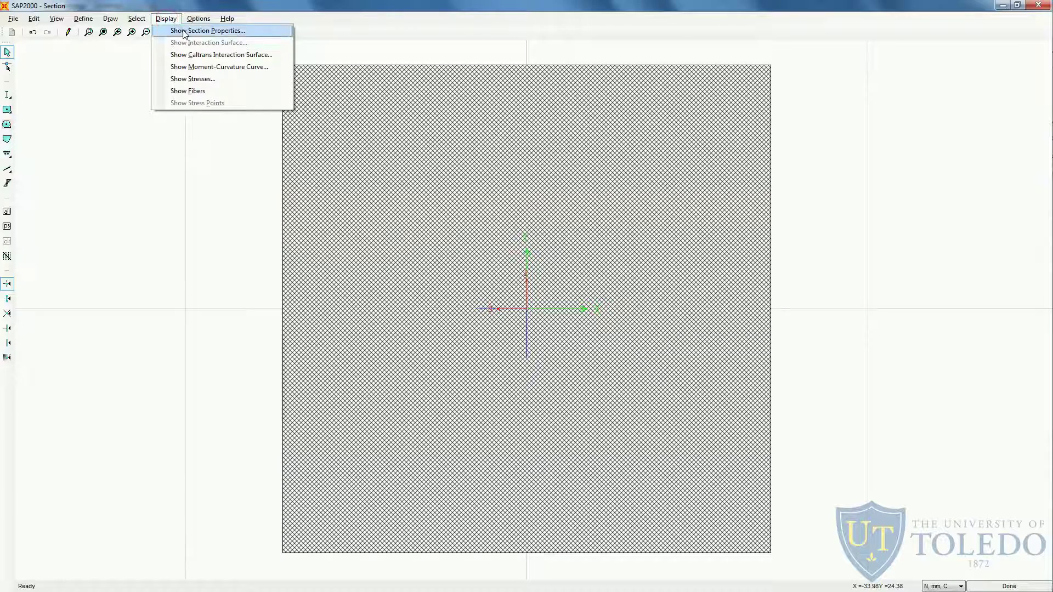
key("Escape")
left_click(181, 32)
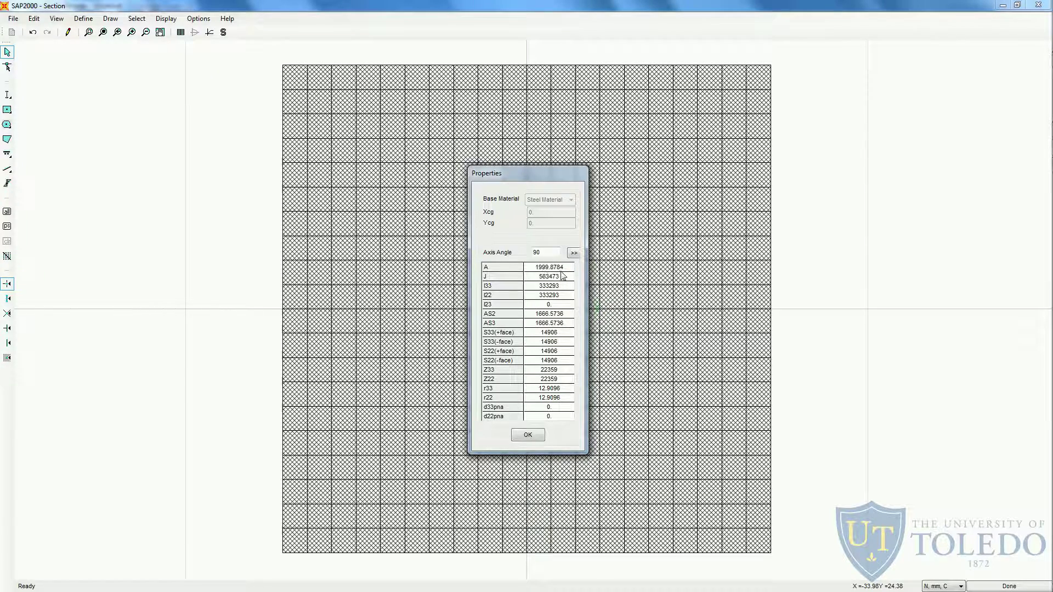
left_click(530, 437)
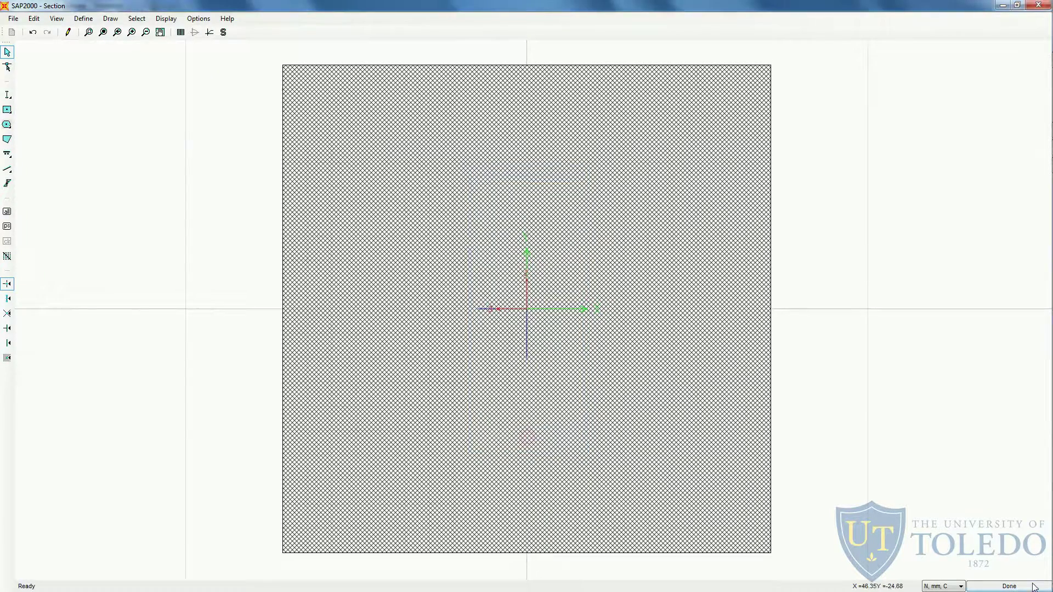
Finish the square section in Section Designer and accept the section data and frame properties.
left_click(1016, 588)
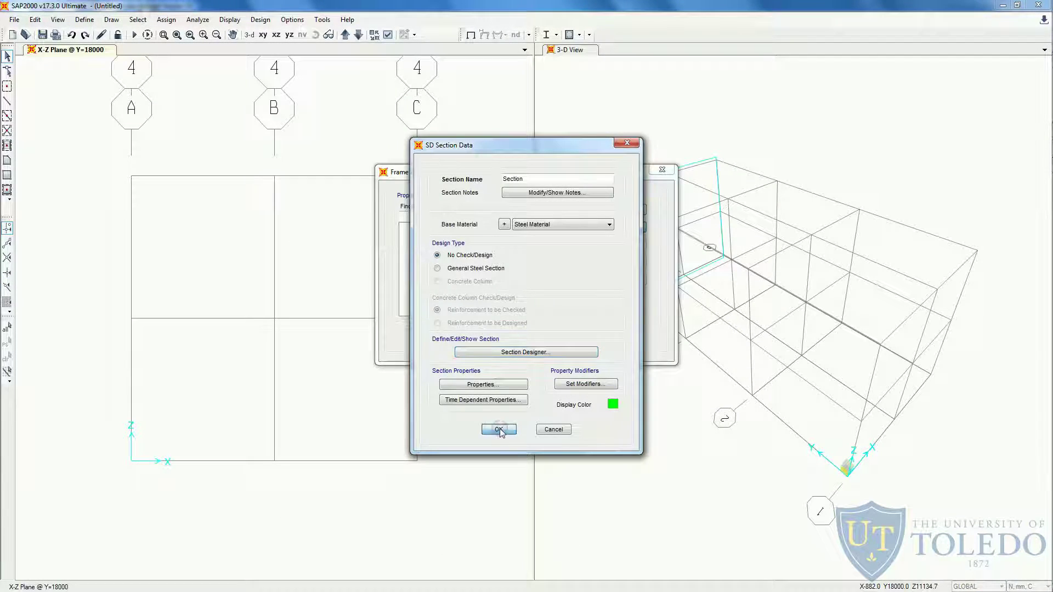
left_click(500, 431)
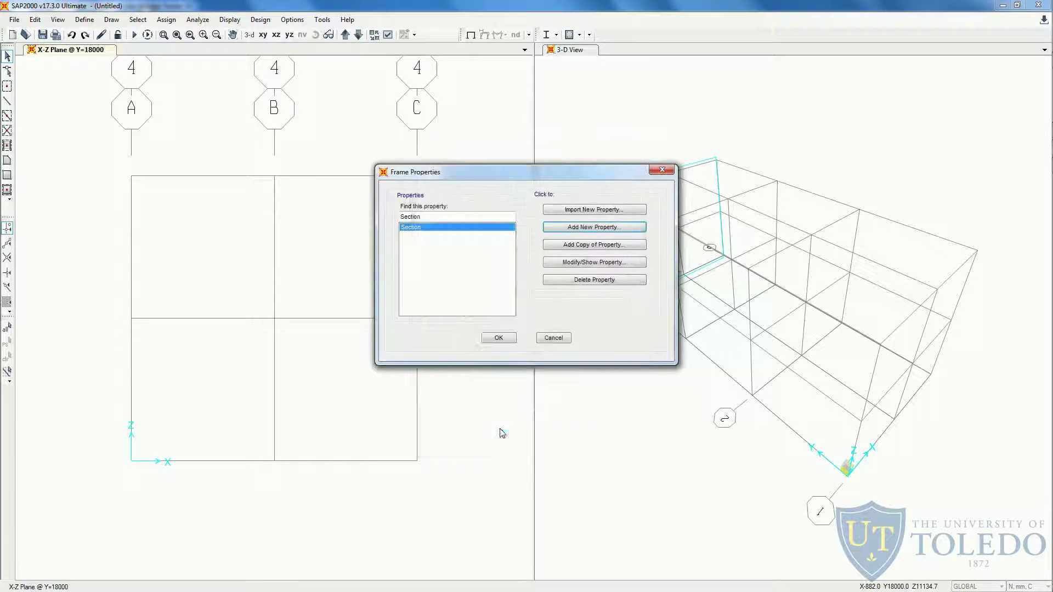
left_click(499, 338)
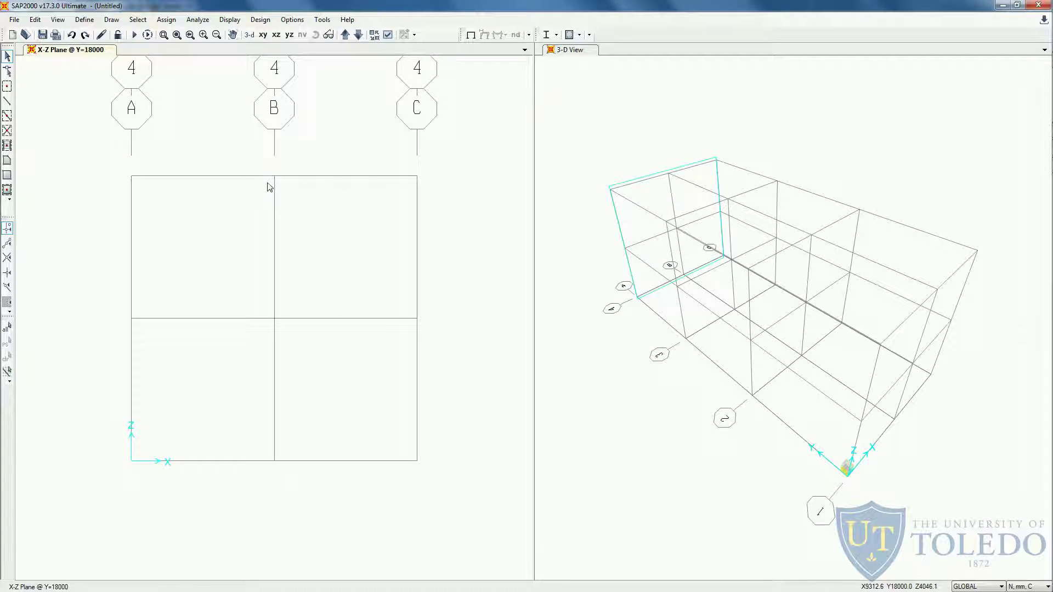
Start drawing straight frame members with the frame section Section and moment releases set to Pinned.
left_click(7, 103)
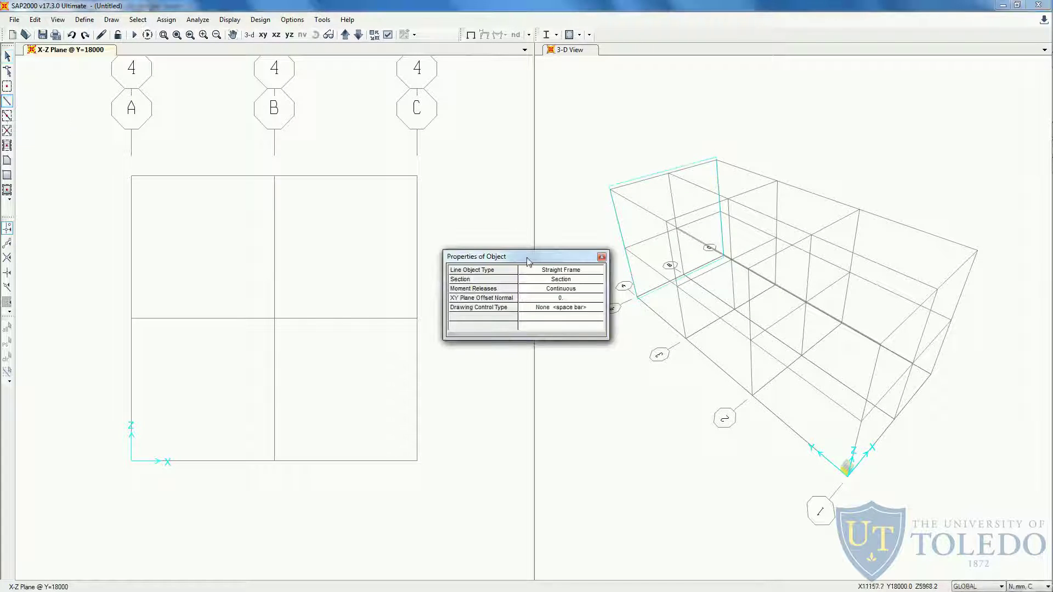
left_click_drag(530, 260, 509, 147)
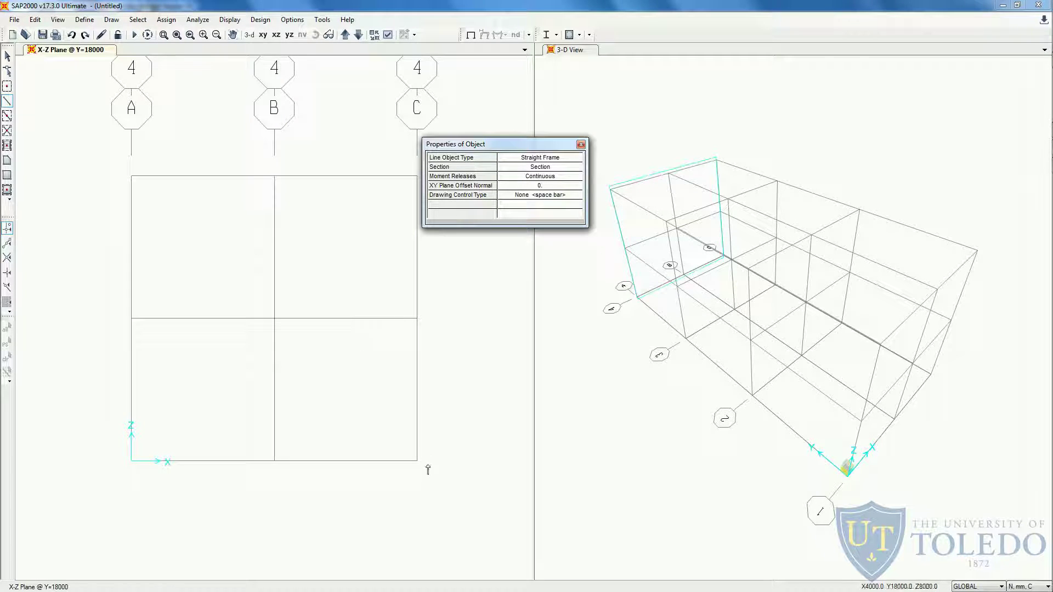
left_click(540, 176)
left_click(577, 178)
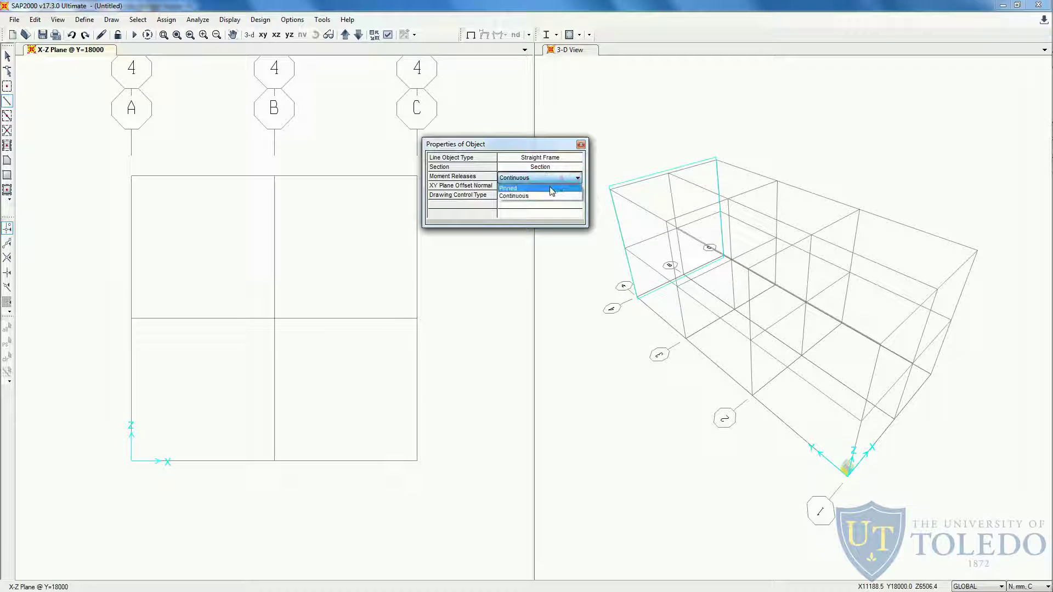
left_click(550, 188)
left_click_drag(538, 148, 338, 111)
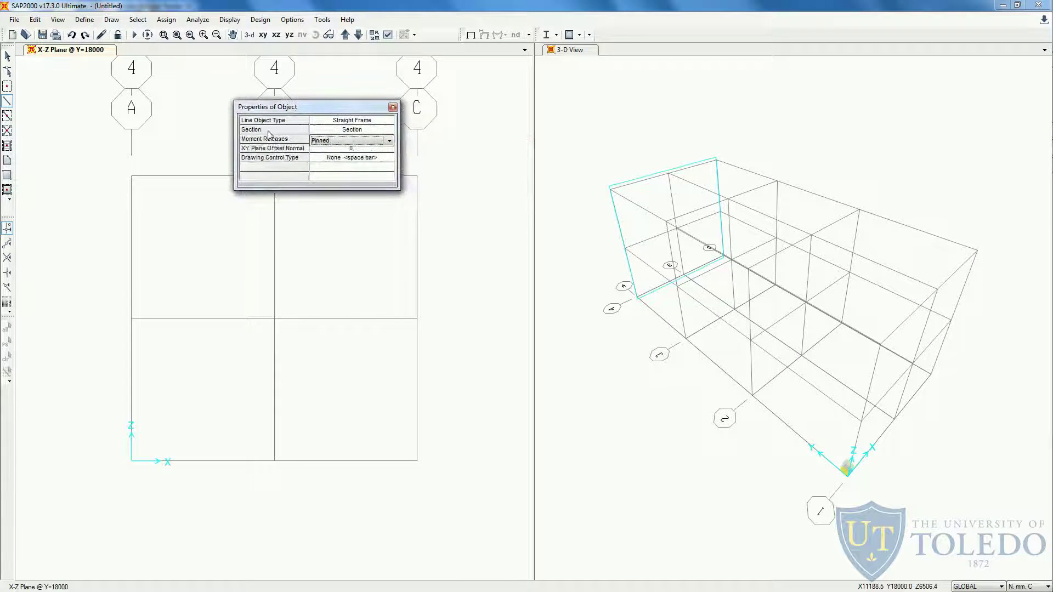
left_click(336, 131)
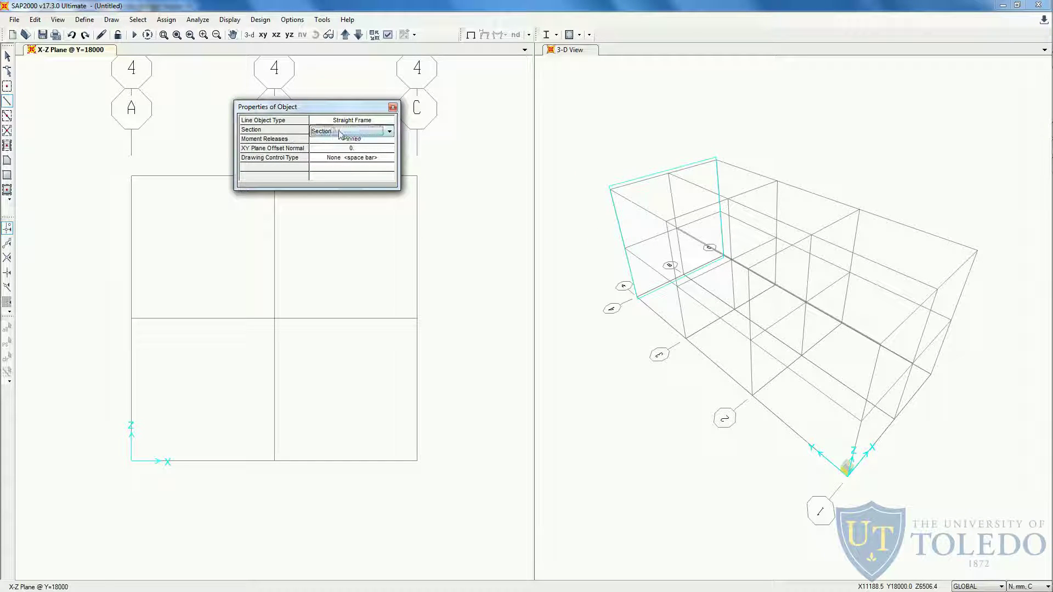
left_click(388, 132)
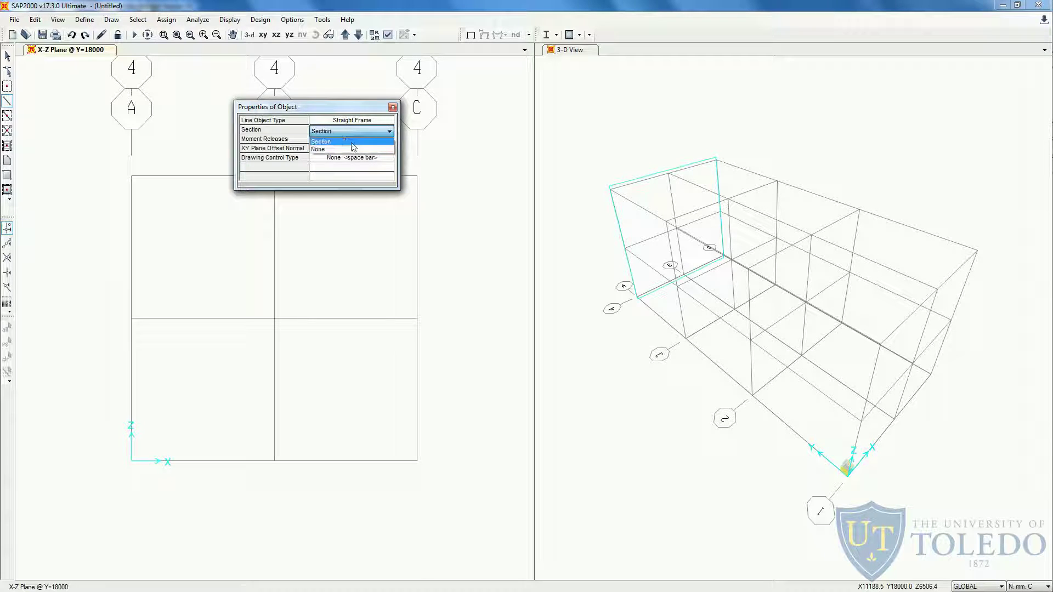
left_click(353, 142)
left_click_drag(362, 110, 467, 101)
left_click_drag(384, 101, 301, 87)
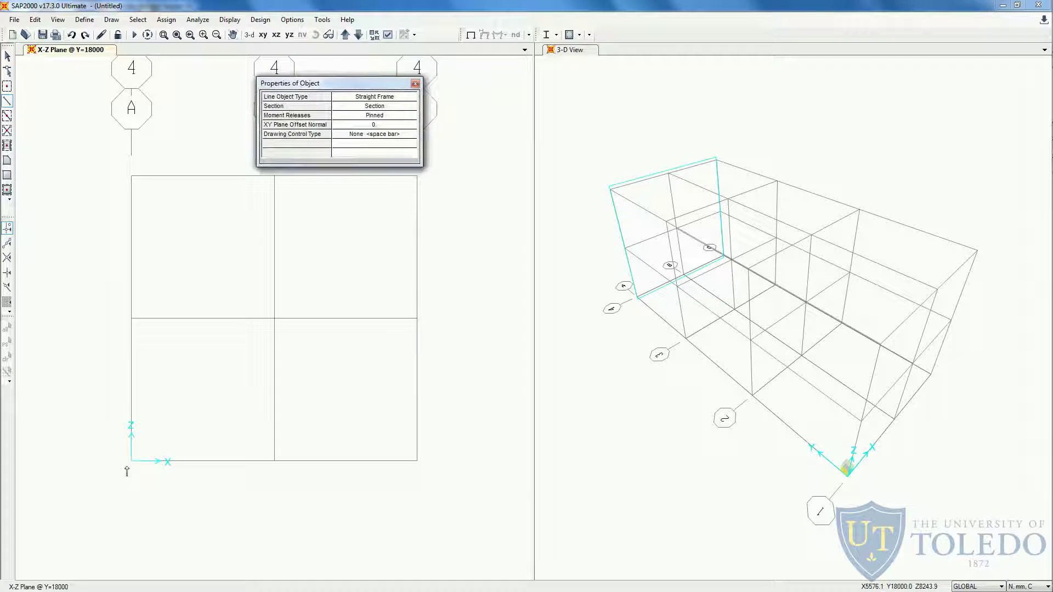
Following the handout, draw connected members on the grid from joint 1 to joint 2, to 3, to 4 and back to 2.
key("alt+Tab")
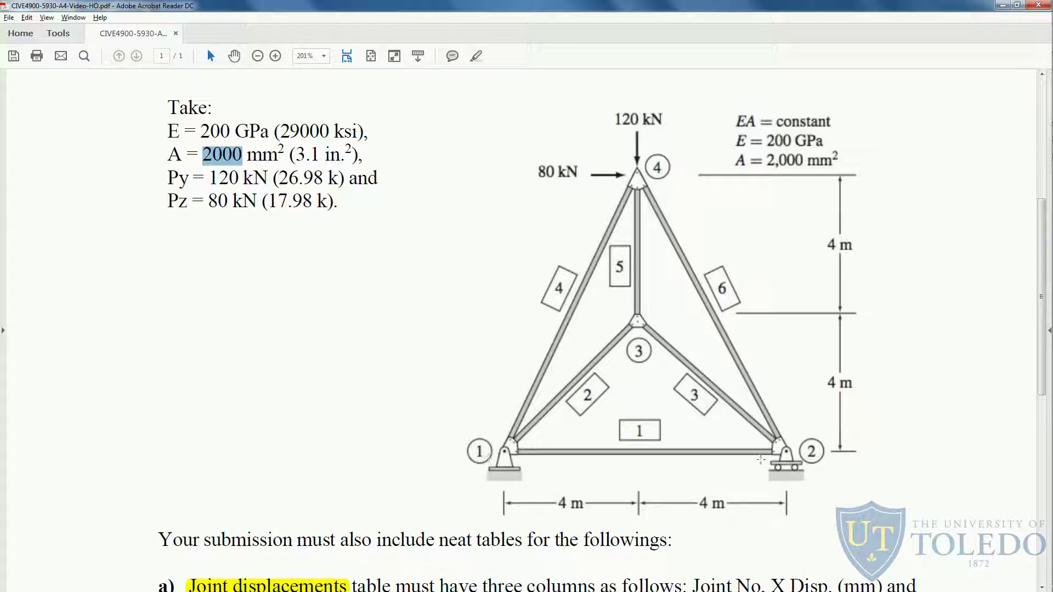
key("alt+Tab")
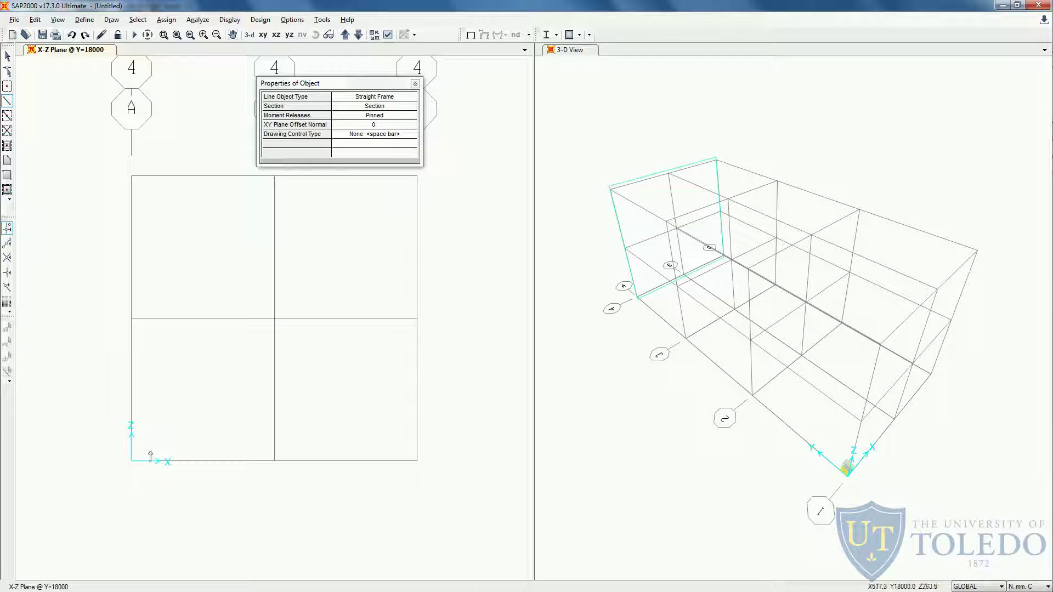
left_click(131, 461)
left_click(417, 461)
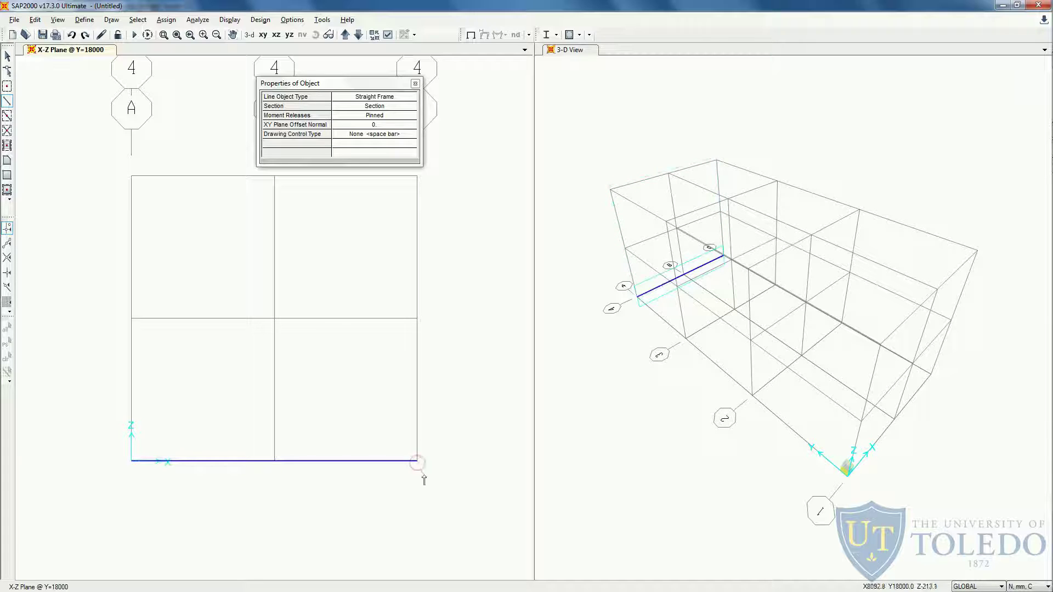
left_click(275, 319)
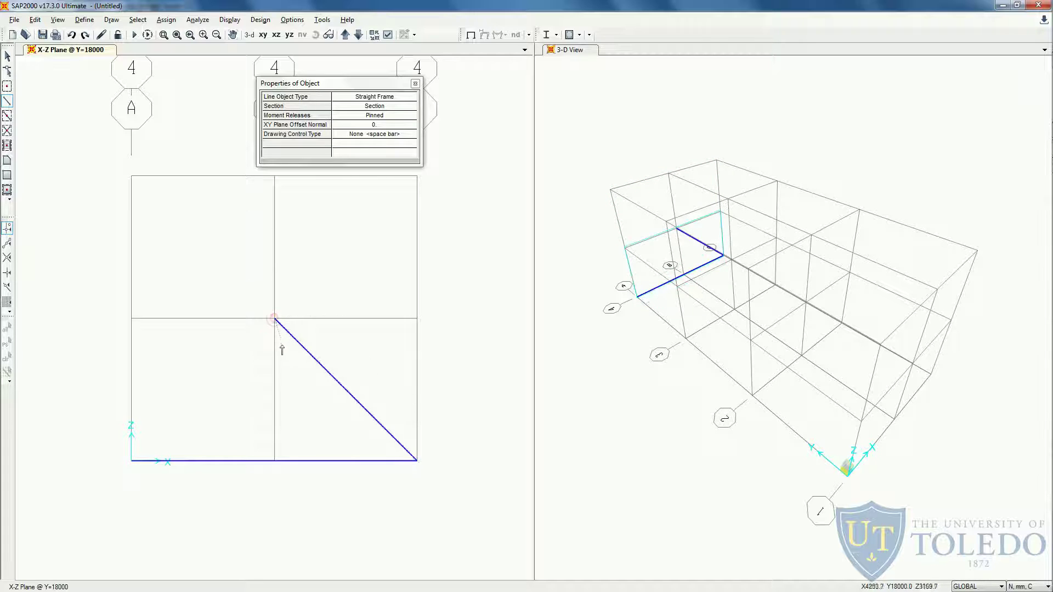
left_click(275, 177)
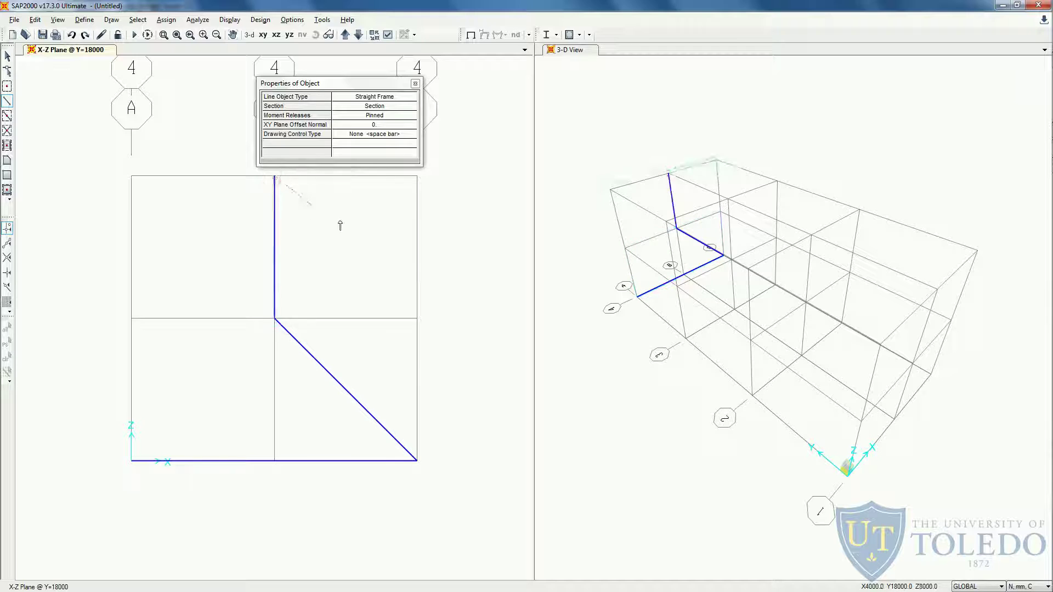
left_click(417, 461)
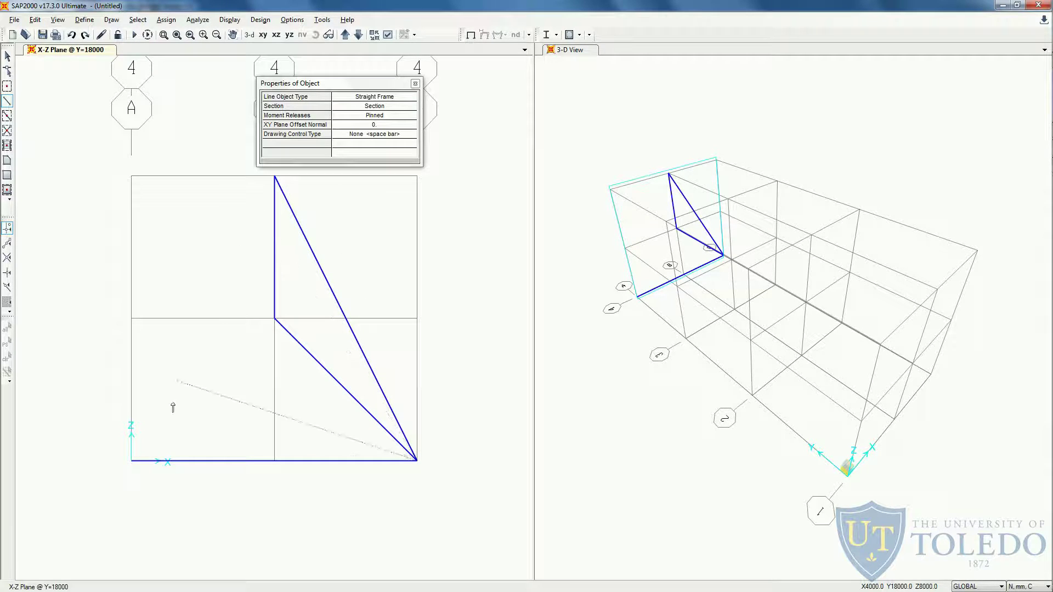
left_click(132, 462)
key("Escape")
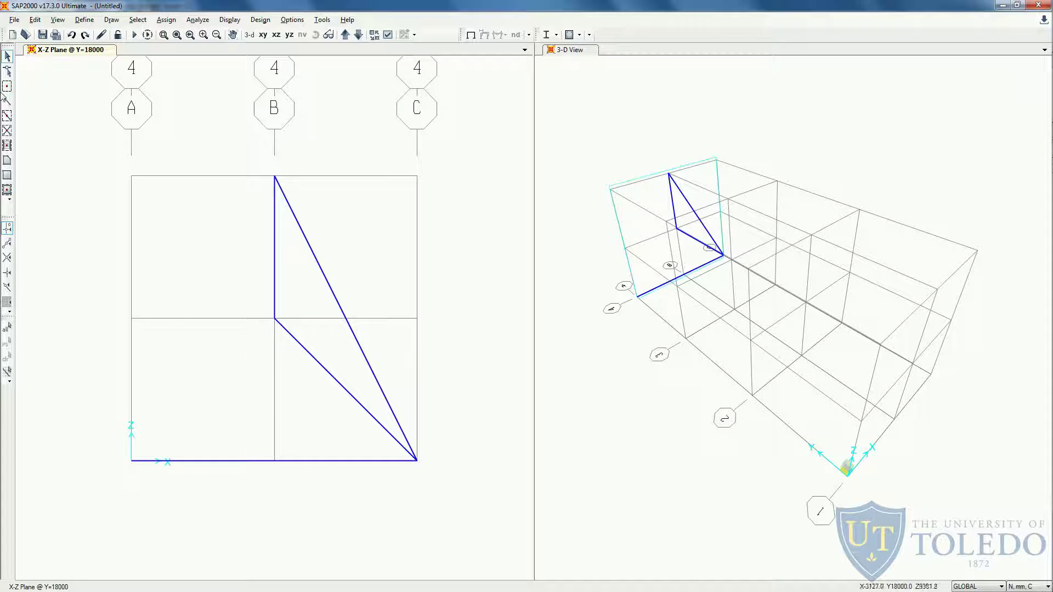
Draw two more pinned members from the truss's lower-left joint, one to the apex and one to the centre joint.
left_click(7, 101)
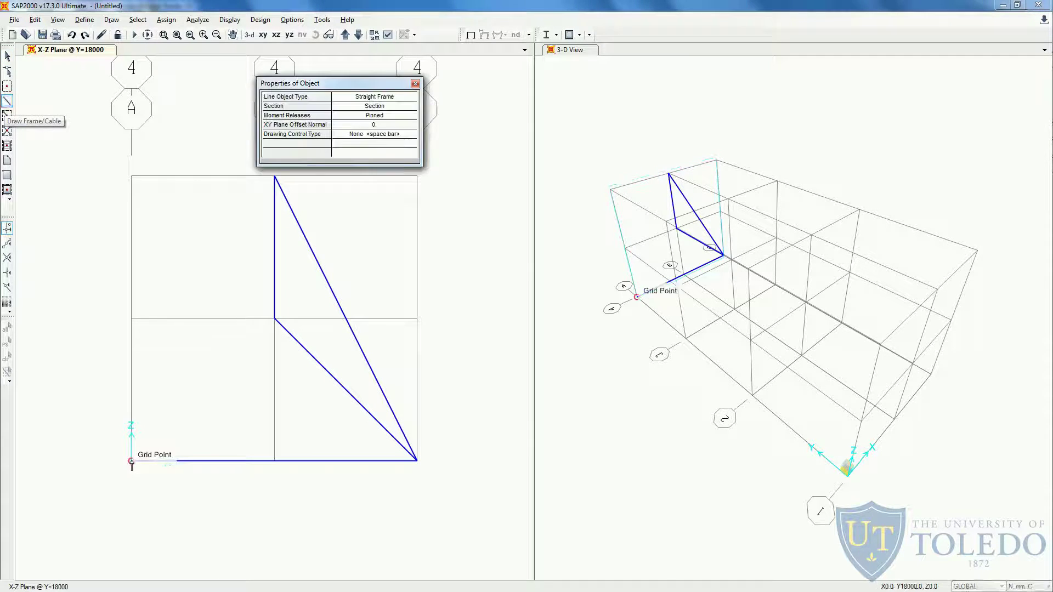
left_click(131, 461)
left_click(275, 176)
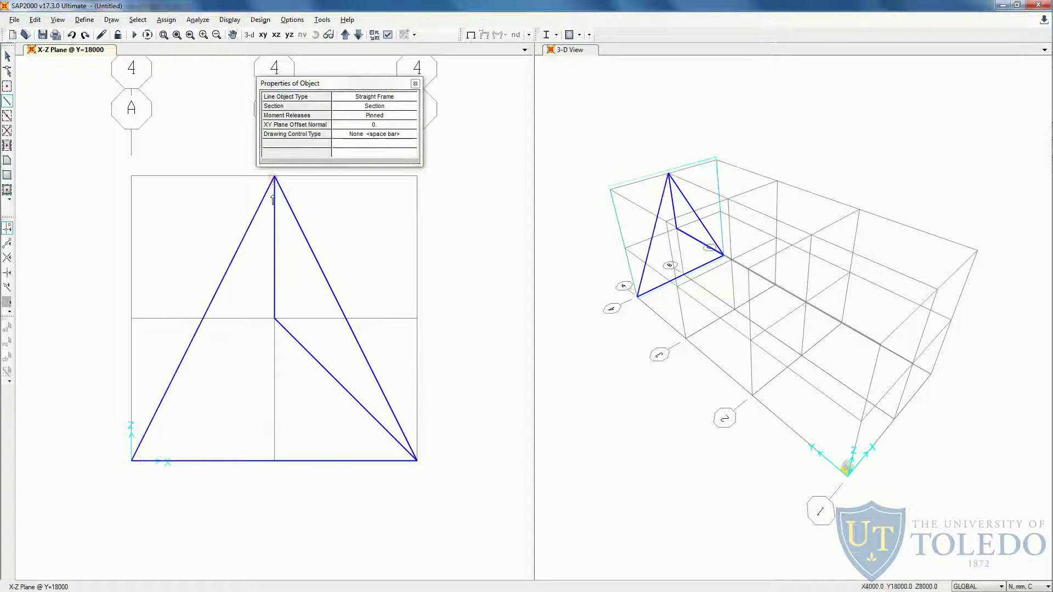
key("Escape")
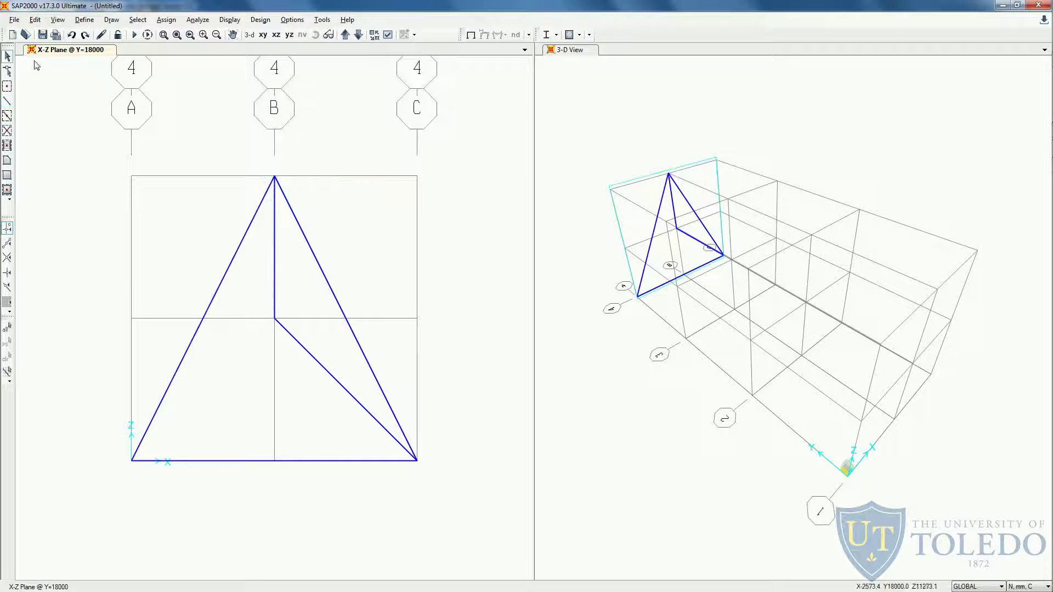
left_click(8, 101)
left_click(132, 461)
left_click(274, 318)
key("Escape")
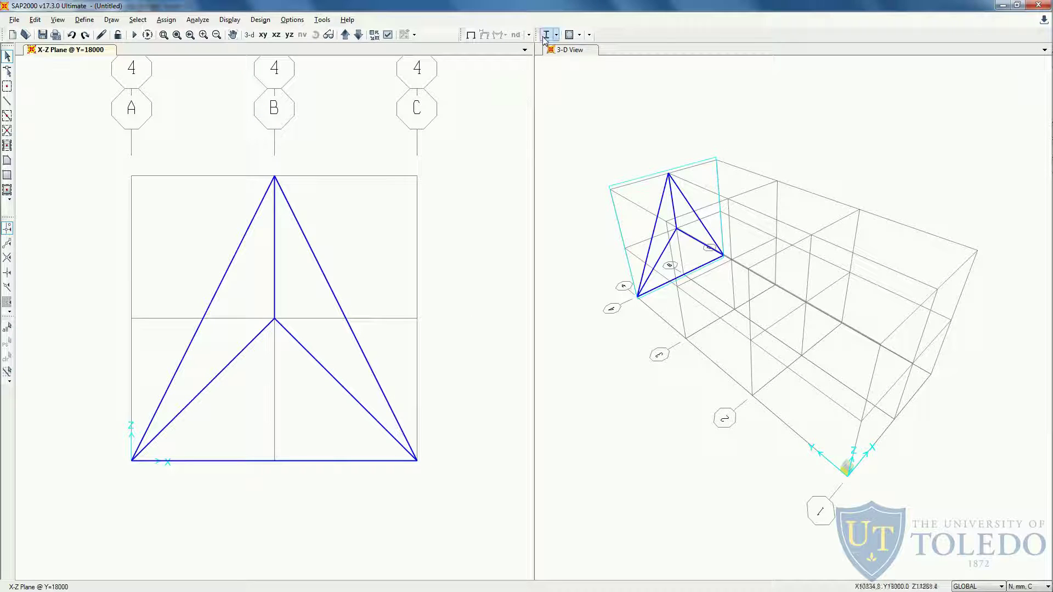
Show joint labels in the X-Z view and compare the joint numbering with the handout's truss figure.
left_click(388, 36)
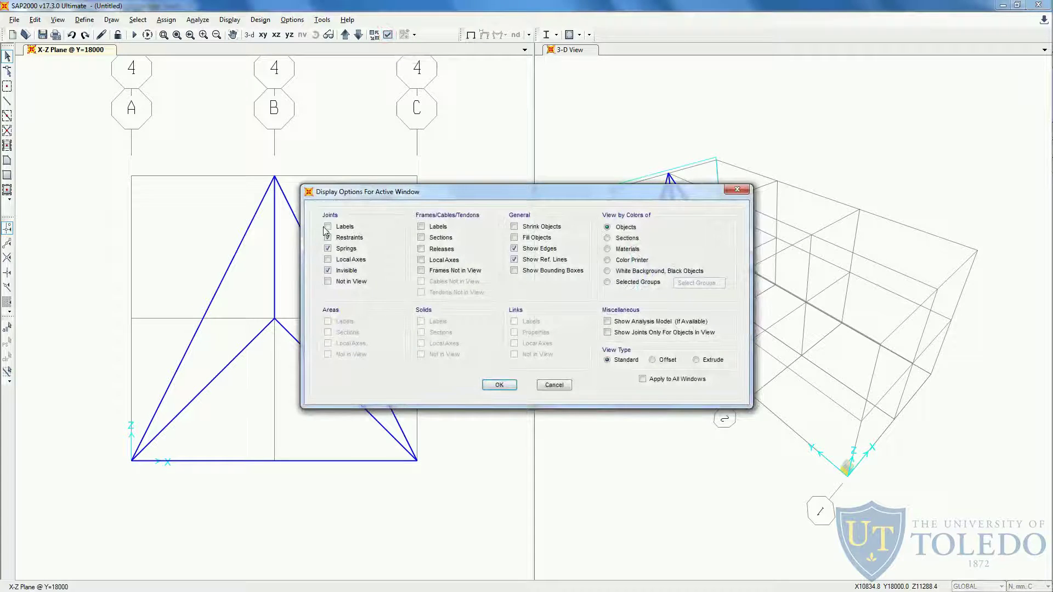
left_click(328, 226)
left_click(499, 385)
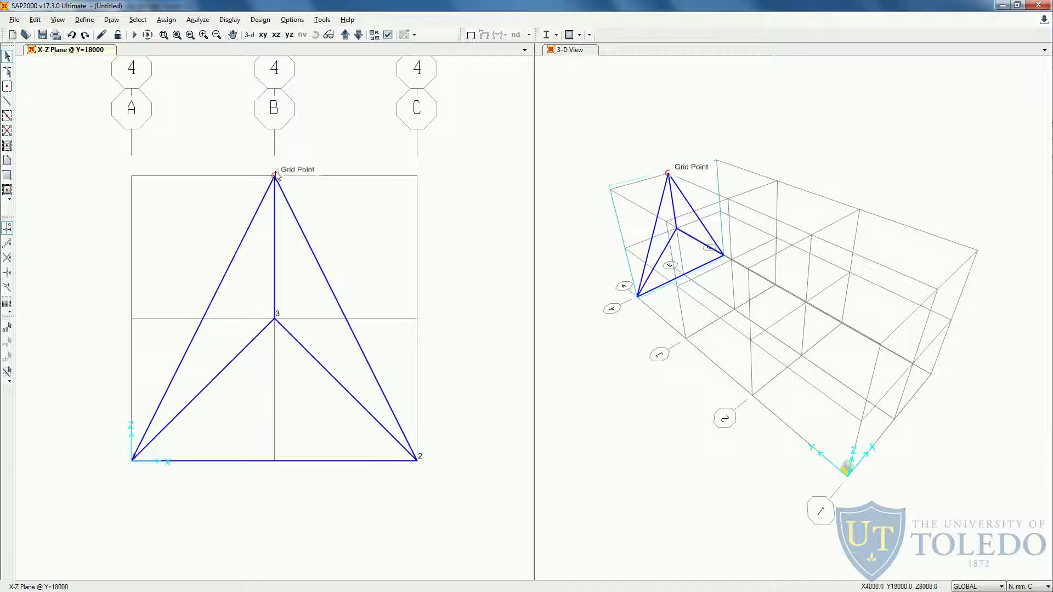
key("alt+Tab")
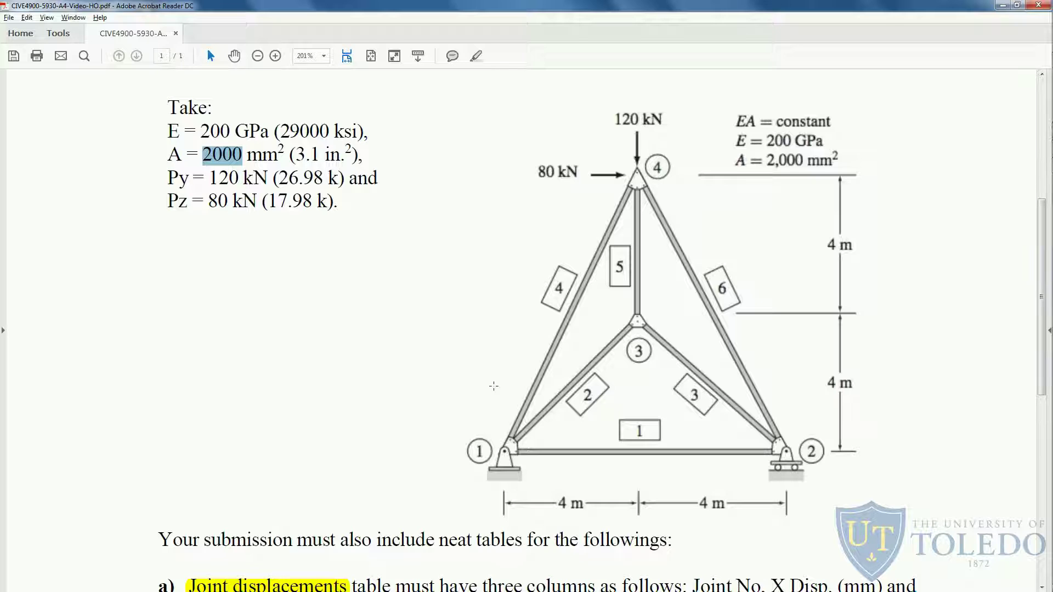
key("alt+Tab")
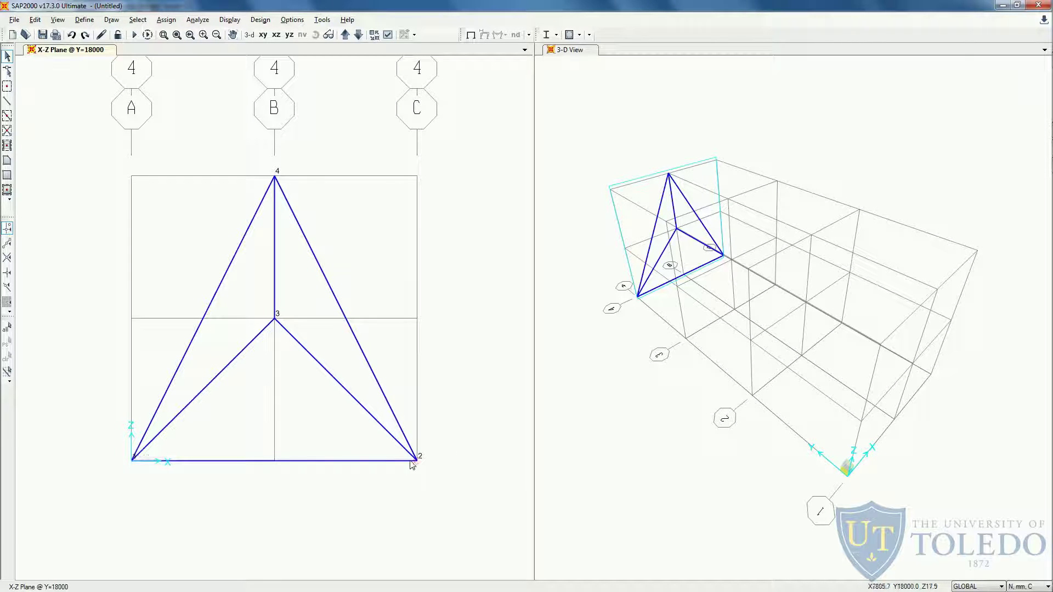
Assign a pinned support with free rotations to joint 1 at the truss's lower-left corner, as in the handout.
left_click(133, 462)
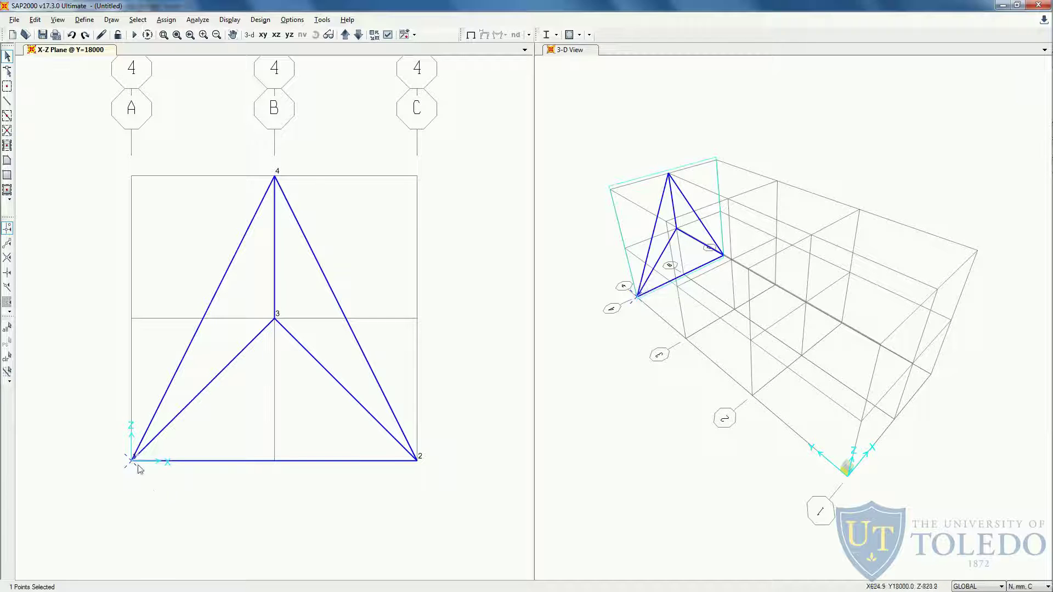
key("alt+Tab")
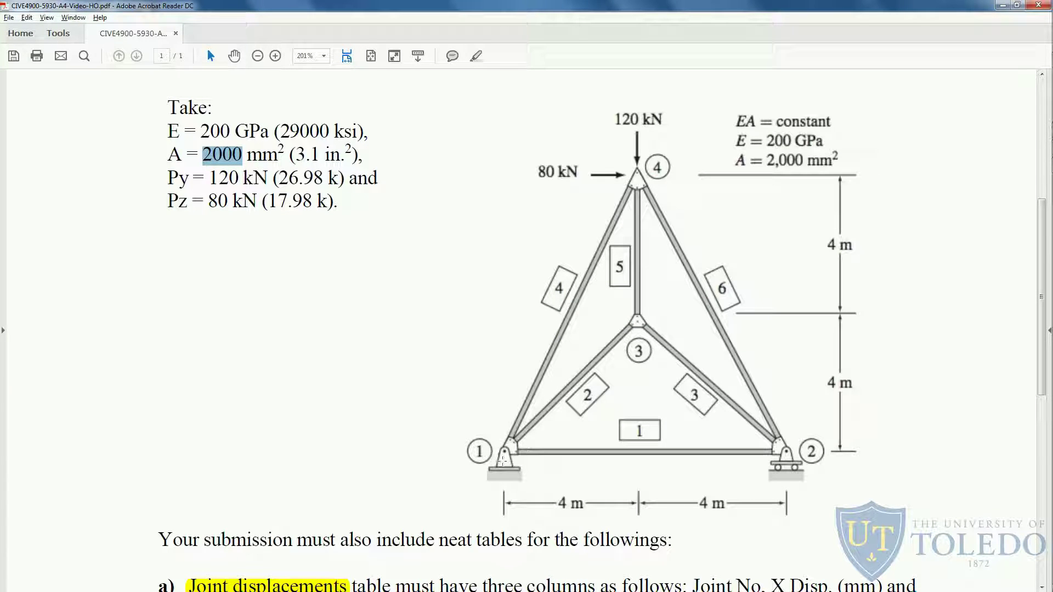
key("alt+Tab")
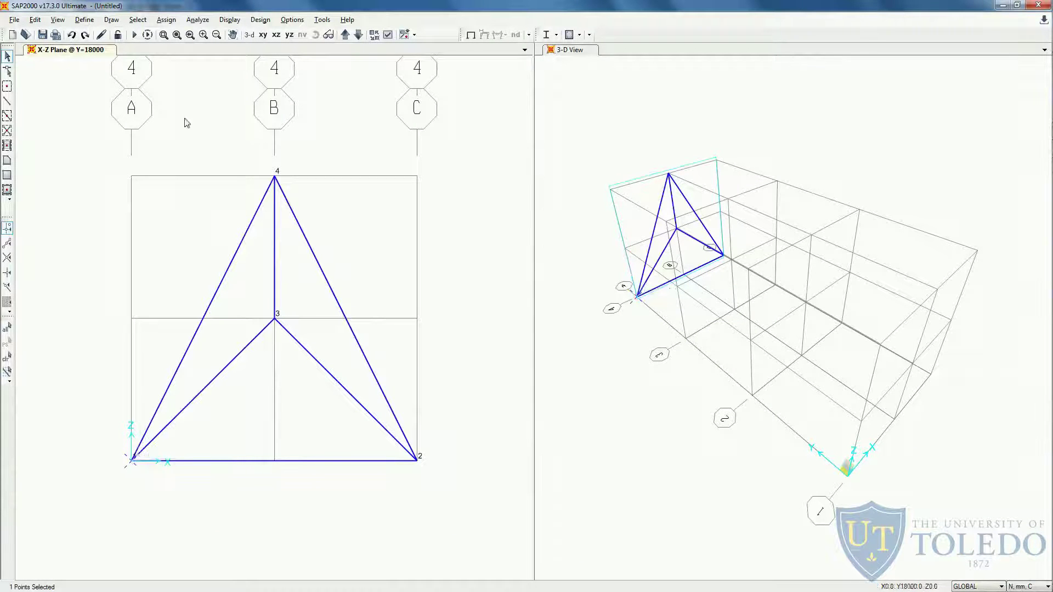
left_click(167, 19)
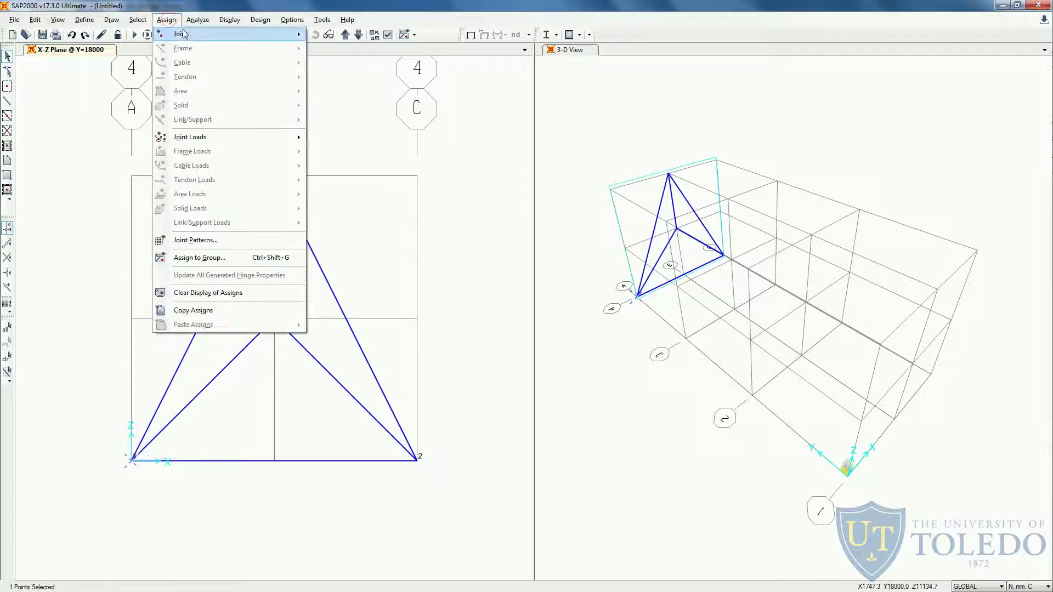
mouse_move(184, 34)
left_click(341, 36)
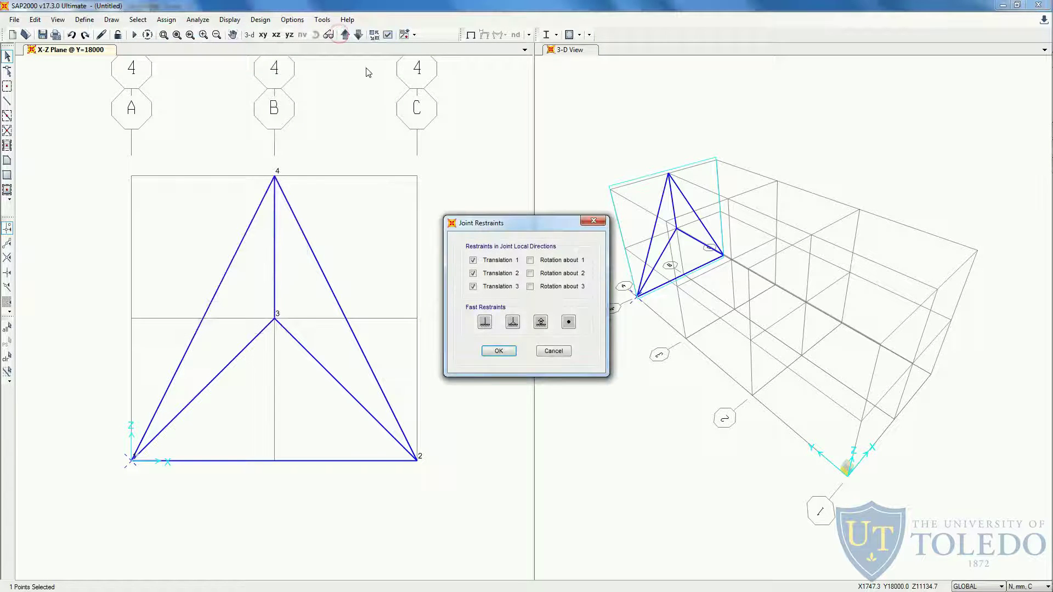
left_click_drag(491, 227, 498, 227)
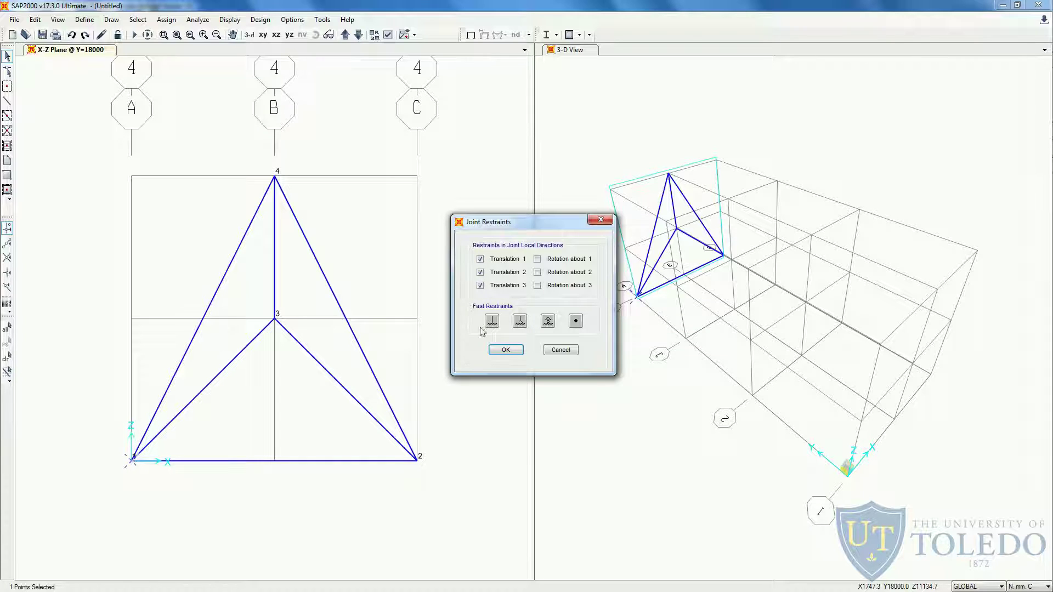
left_click(480, 285)
left_click(481, 273)
left_click(506, 351)
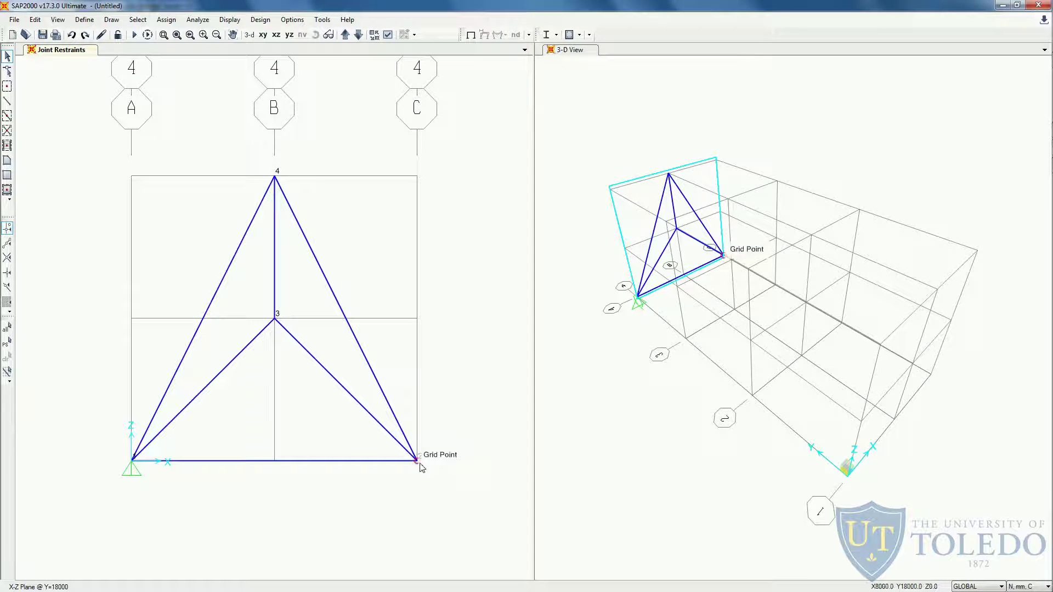
Assign a roller support to joint 2 at the truss's lower-right corner, restraining only Translation 3, as in the handout.
key("alt+Tab")
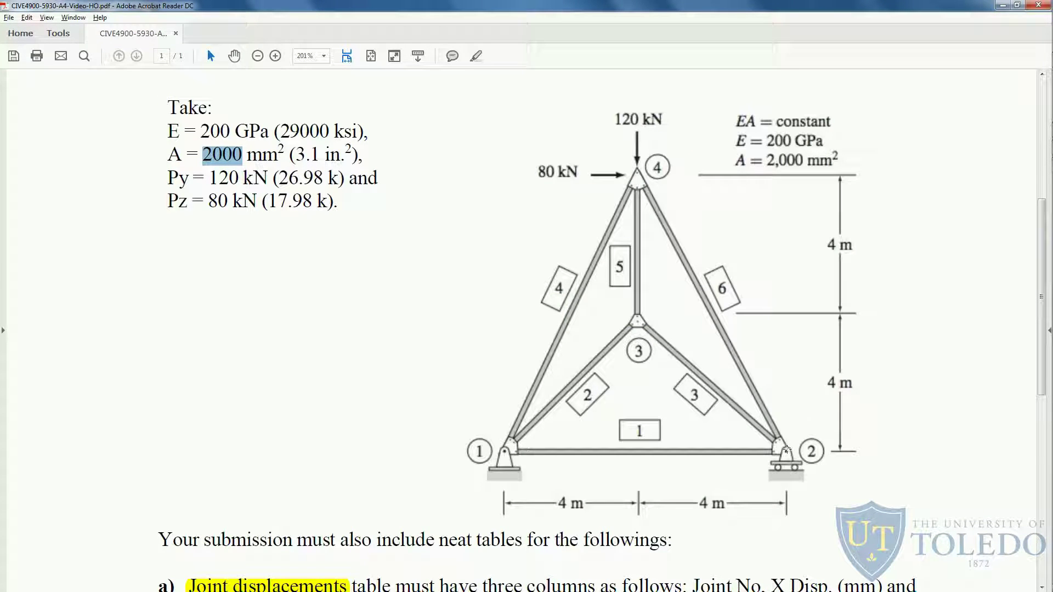
key("alt+Tab")
left_click(418, 462)
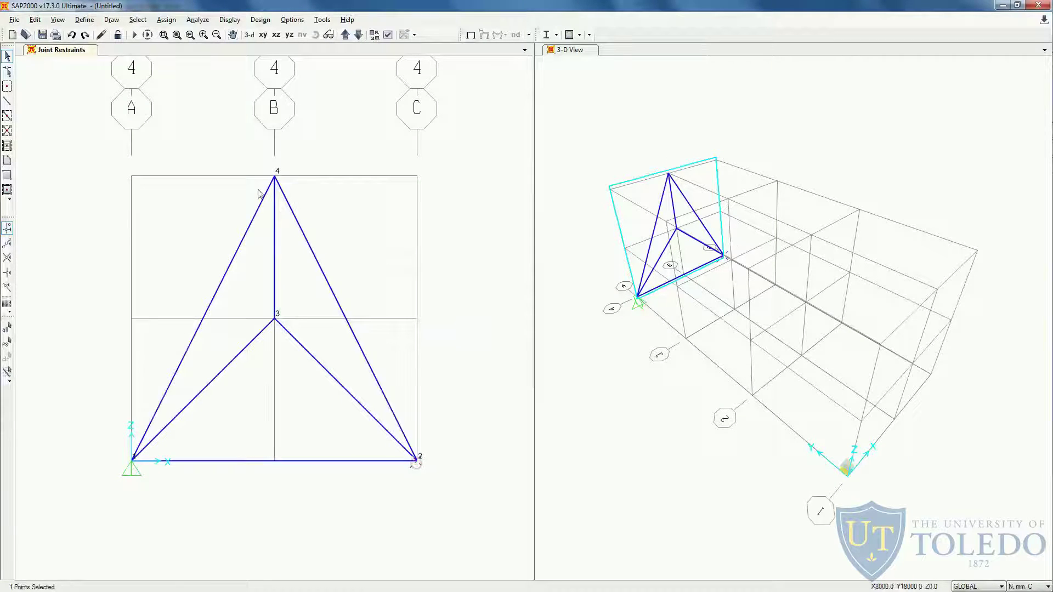
left_click(166, 20)
mouse_move(181, 34)
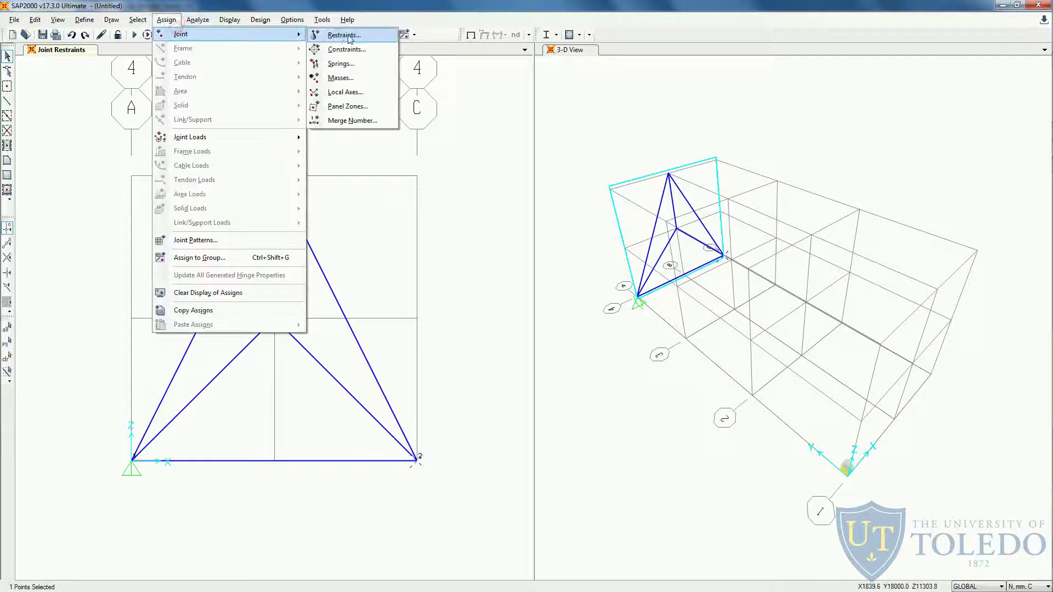
left_click(338, 38)
left_click_drag(497, 220, 511, 220)
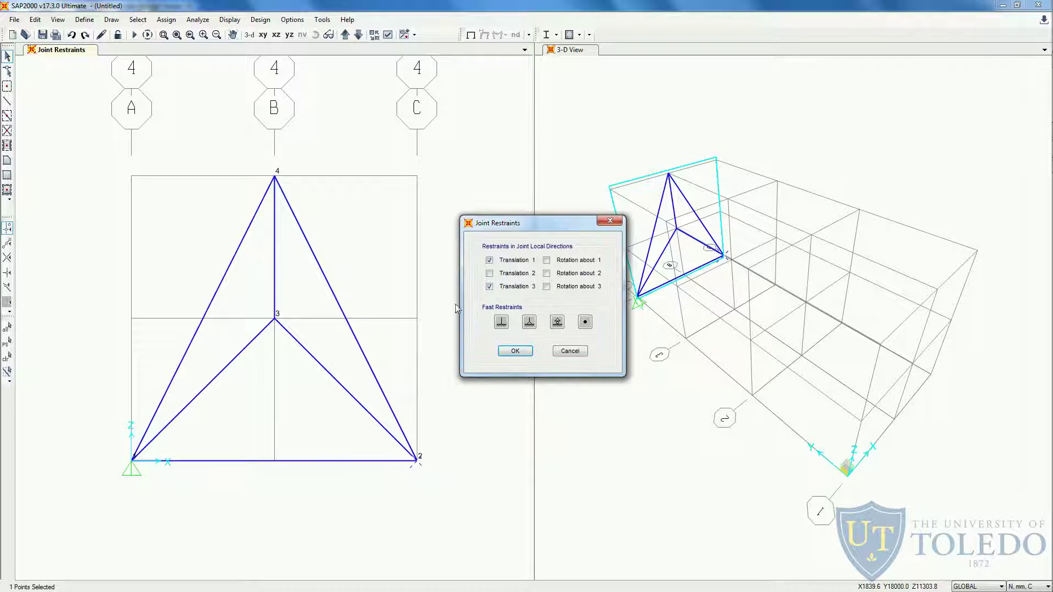
left_click(489, 260)
left_click(515, 351)
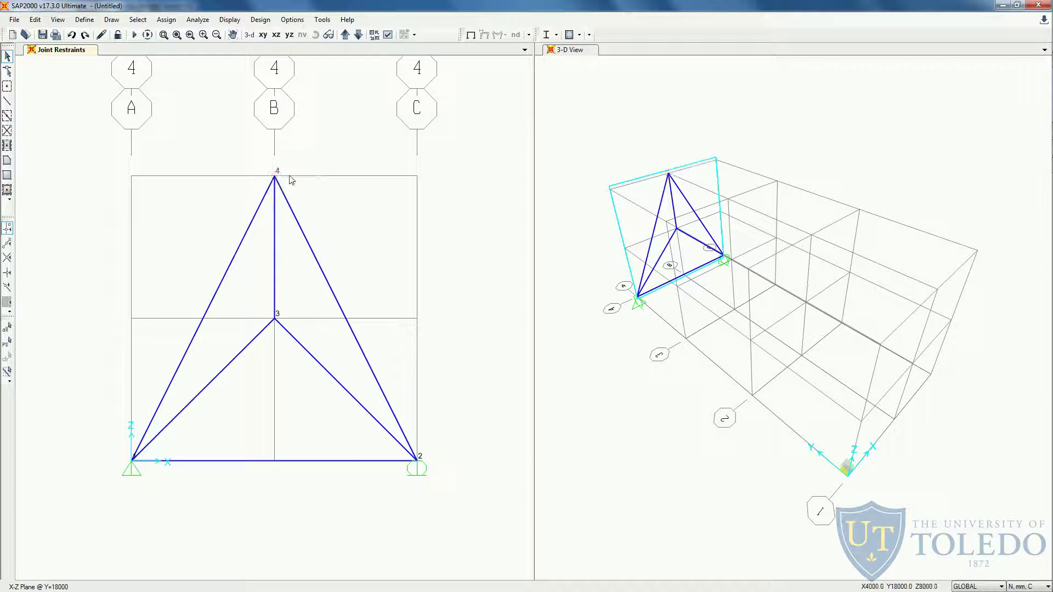
Check the handout's loads and add a load pattern named LIVE with type LIVE and self-weight multiplier 0.
key("alt+Tab")
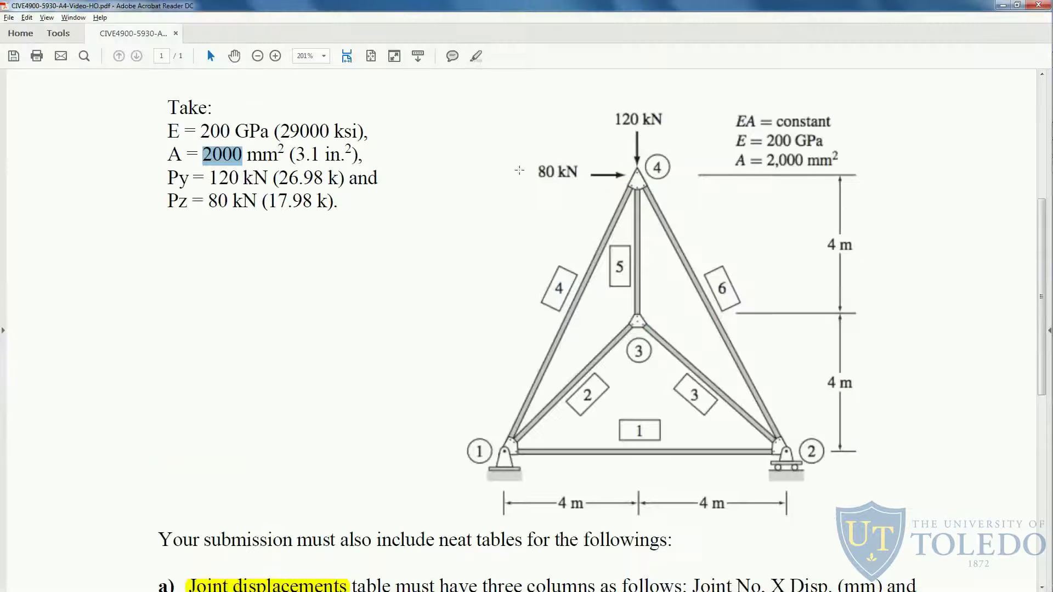
key("alt+Tab")
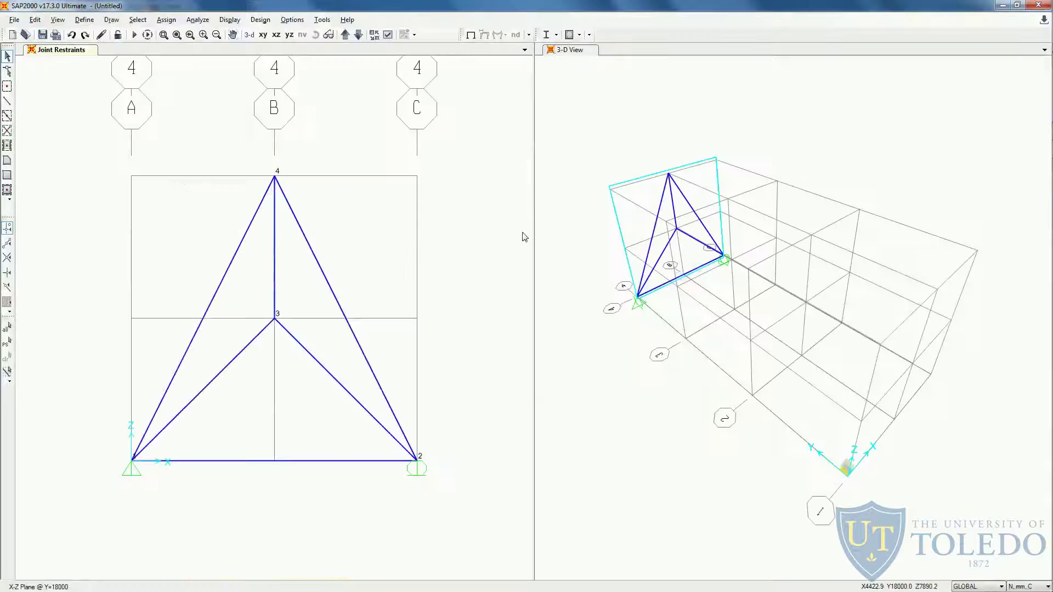
left_click(88, 22)
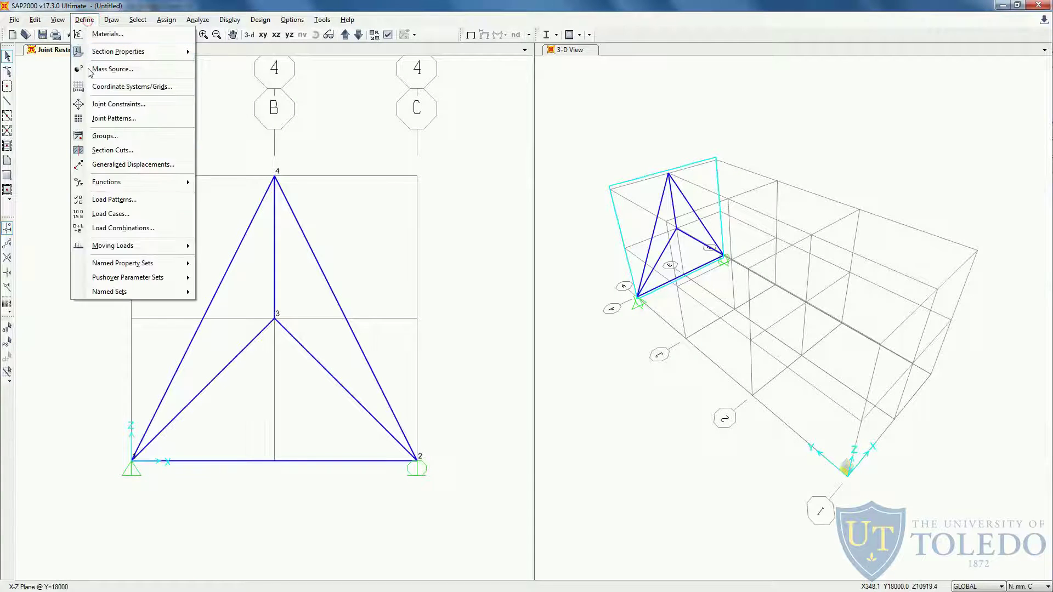
left_click(123, 201)
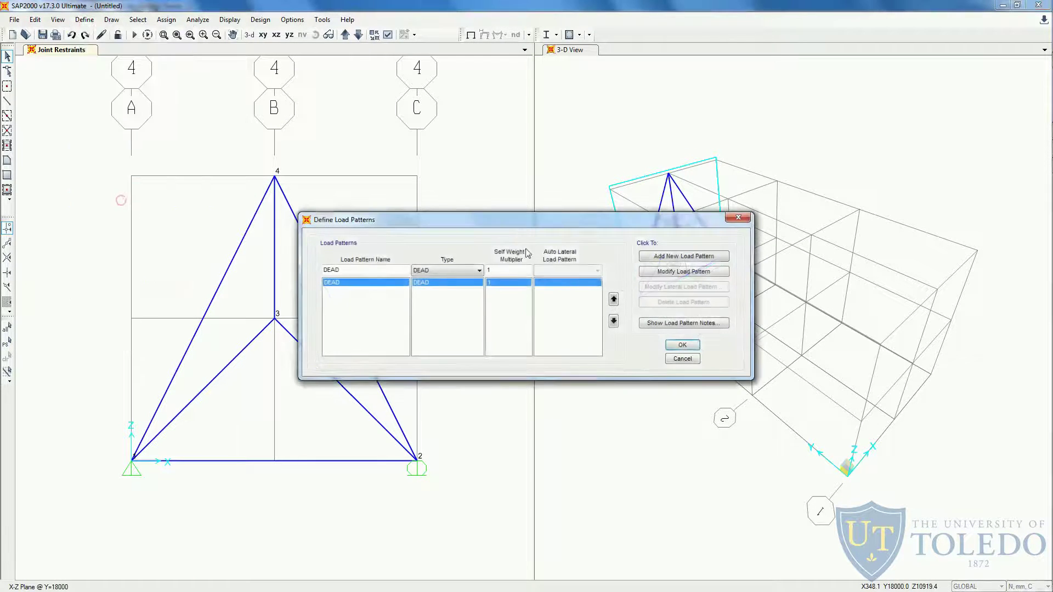
left_click_drag(516, 228, 563, 133)
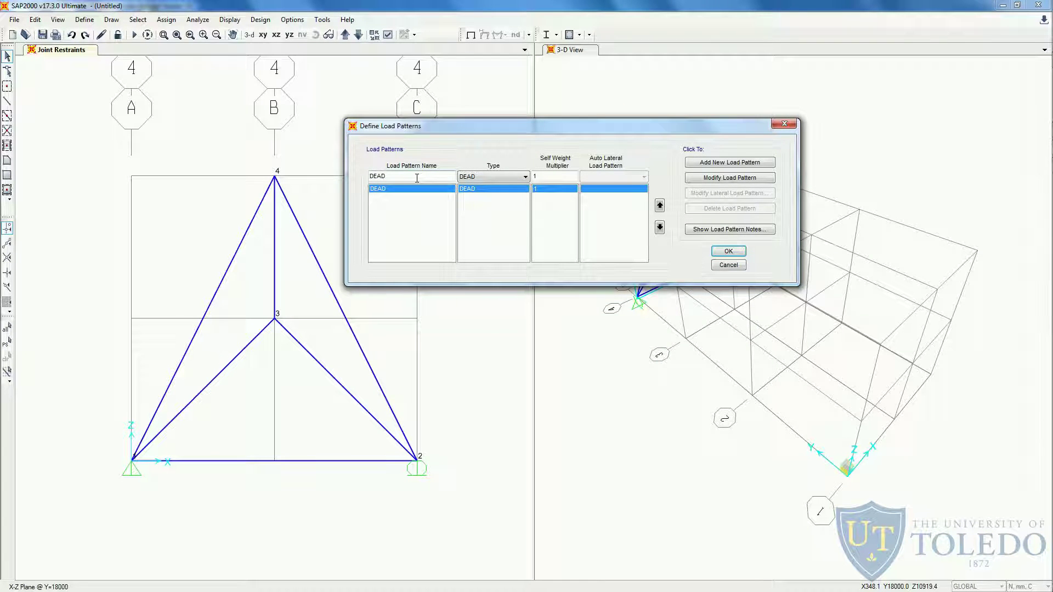
left_click_drag(418, 178, 370, 178)
type("LIVE")
left_click(490, 180)
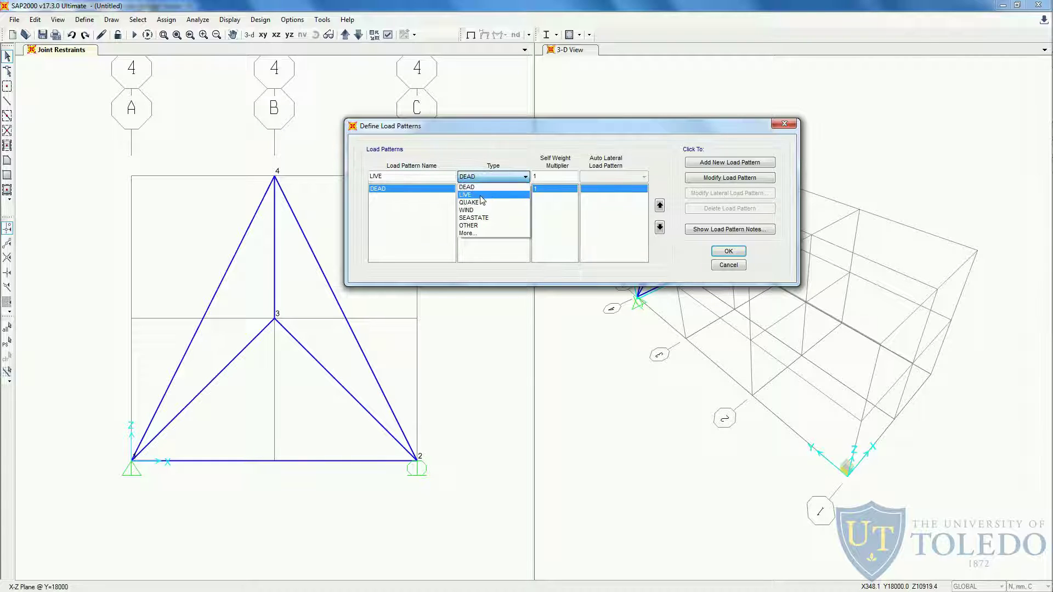
left_click(479, 194)
left_click(554, 174)
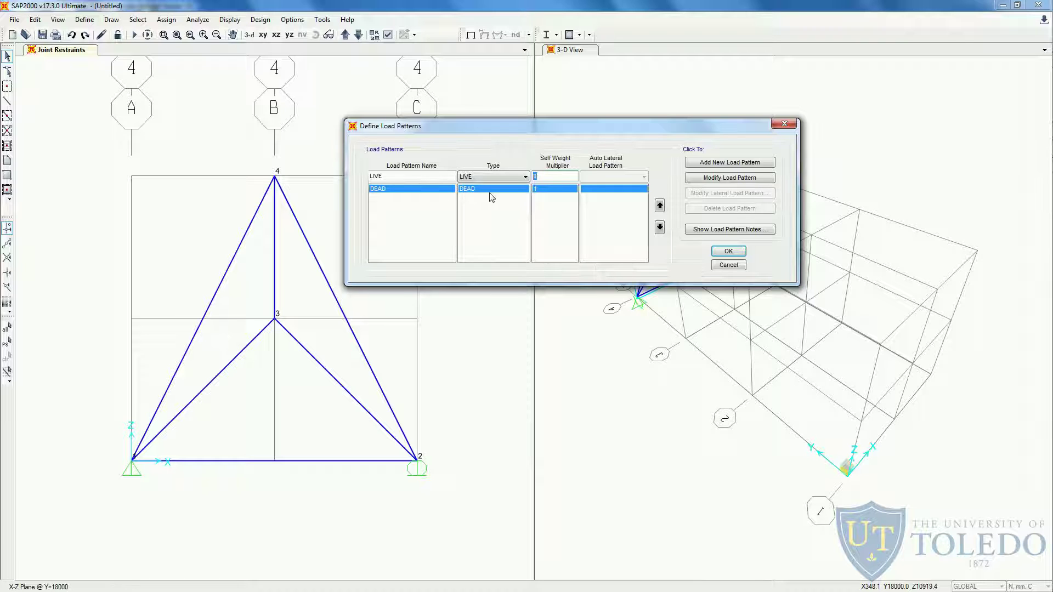
left_click(715, 164)
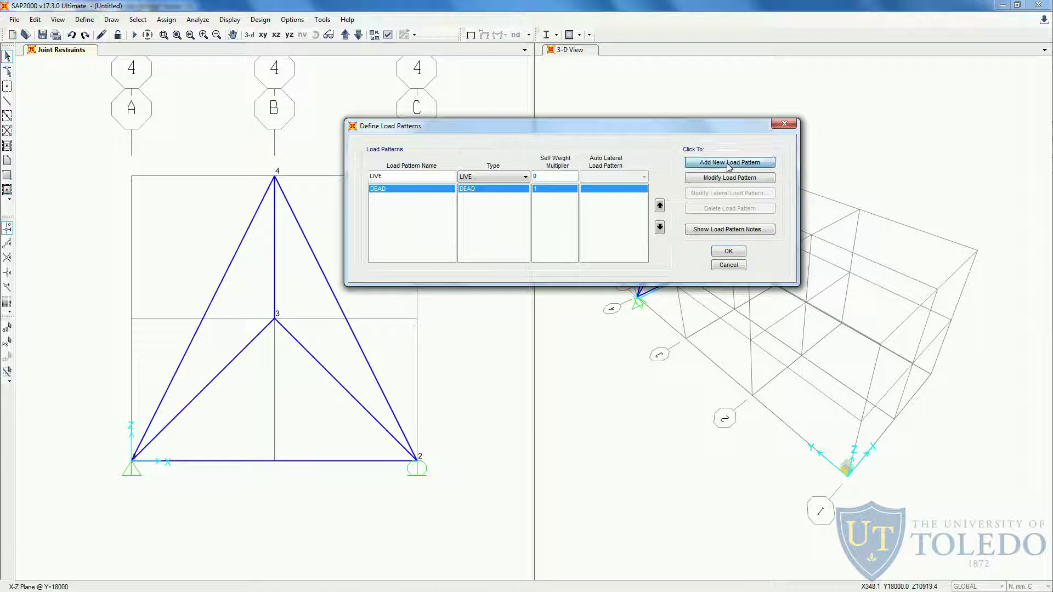
left_click(726, 252)
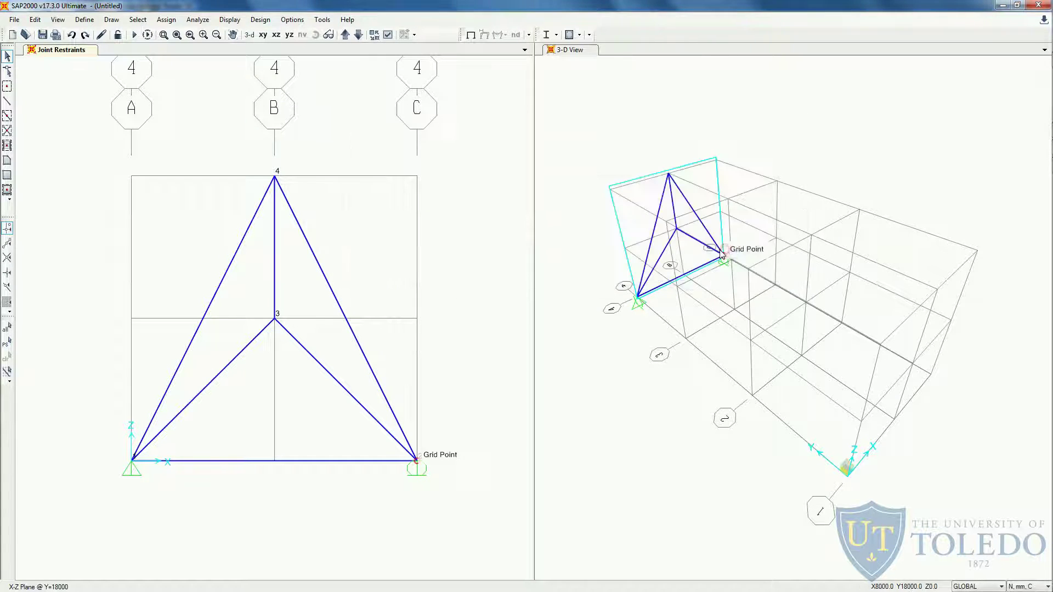
Start a joint force assignment on apex joint 4 using the LIVE load pattern and the GLOBAL coordinate system.
left_click(274, 176)
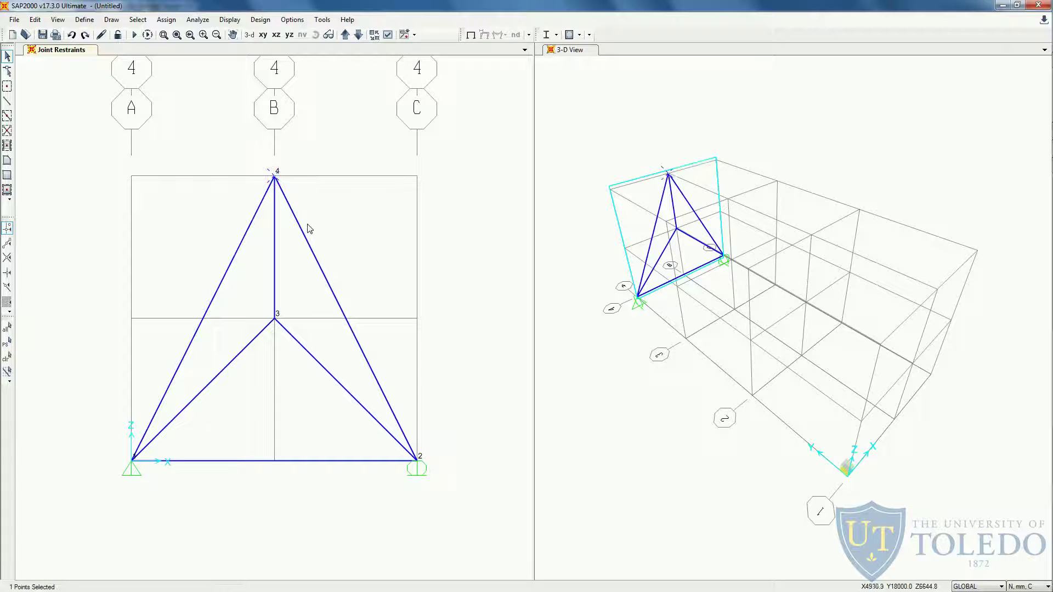
left_click(168, 21)
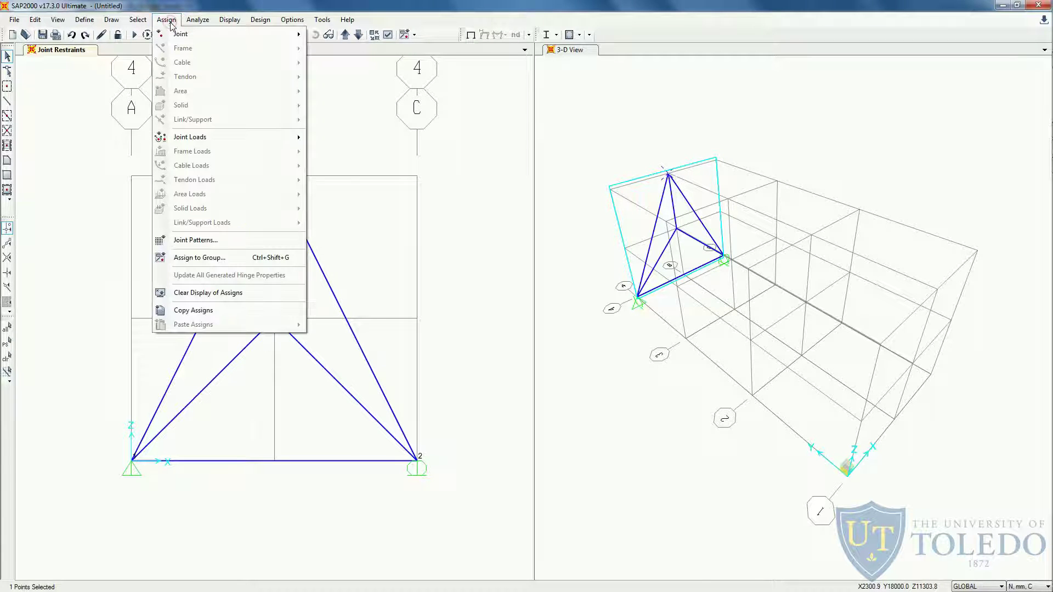
mouse_move(199, 141)
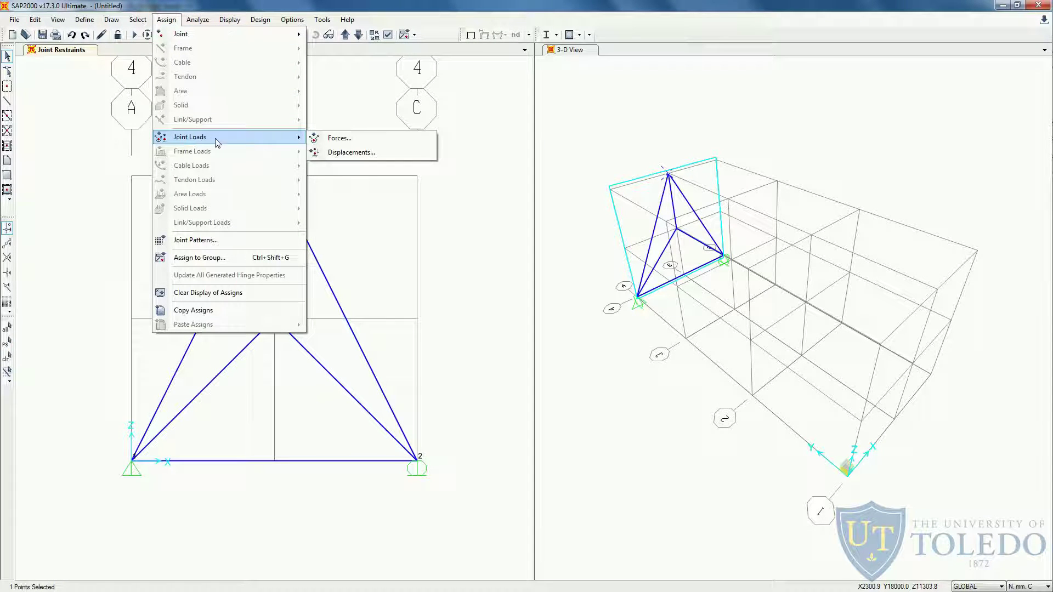
left_click(336, 141)
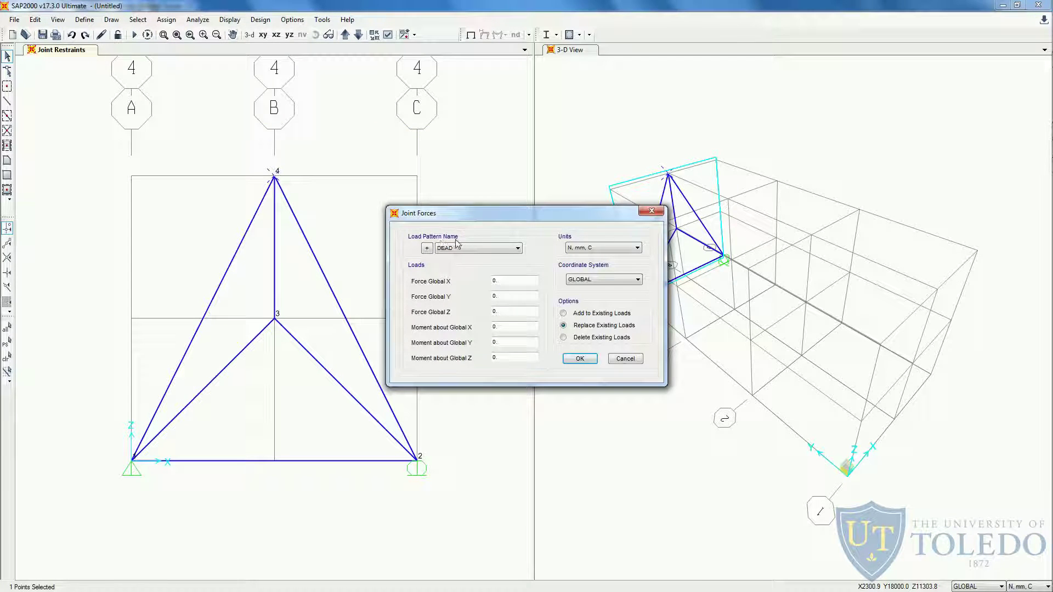
left_click(473, 252)
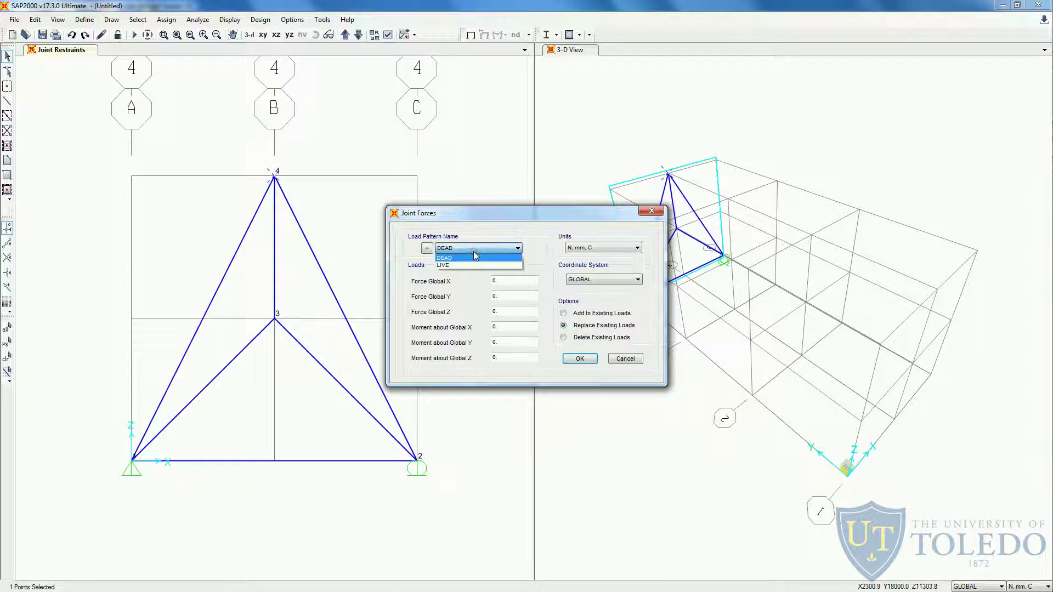
left_click(462, 266)
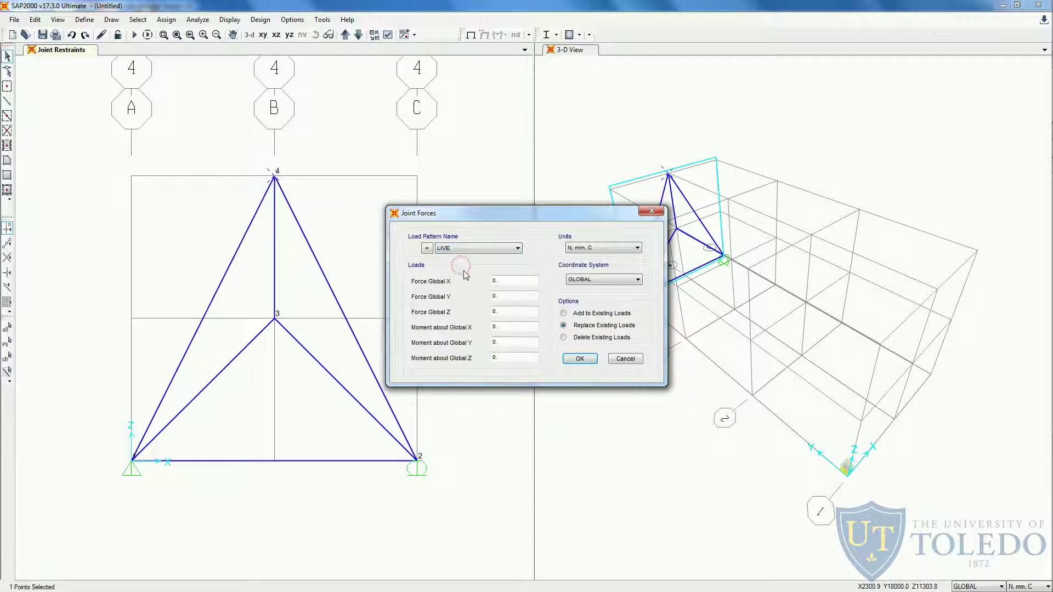
left_click_drag(500, 218, 507, 193)
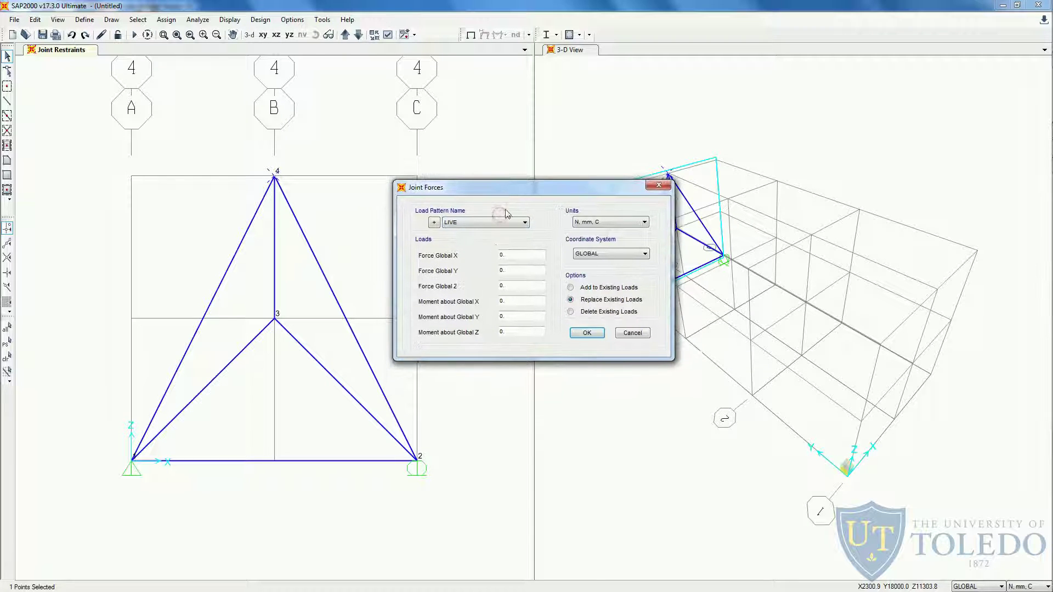
left_click(601, 255)
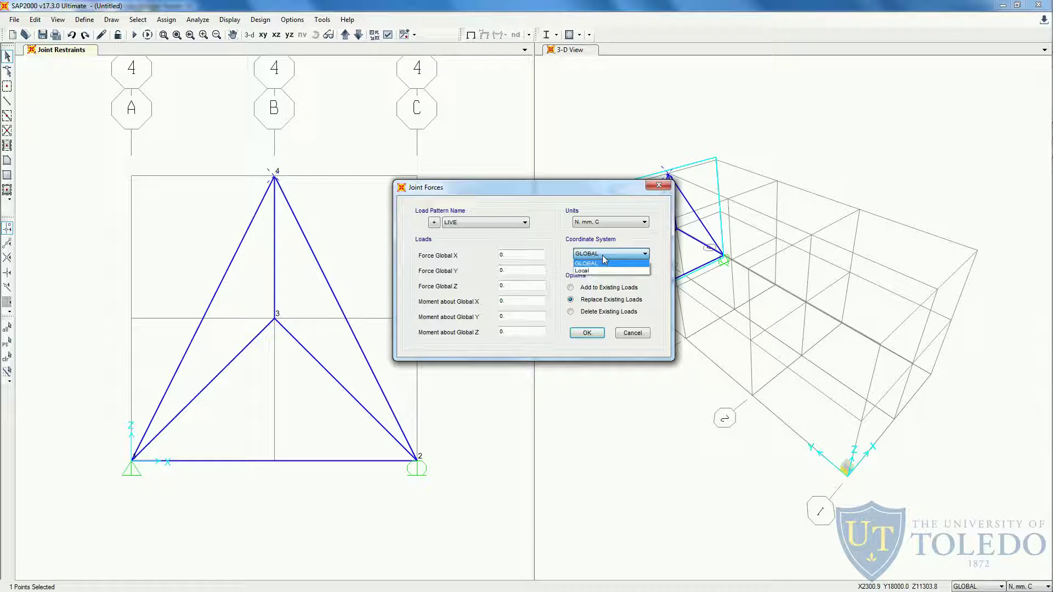
left_click(602, 255)
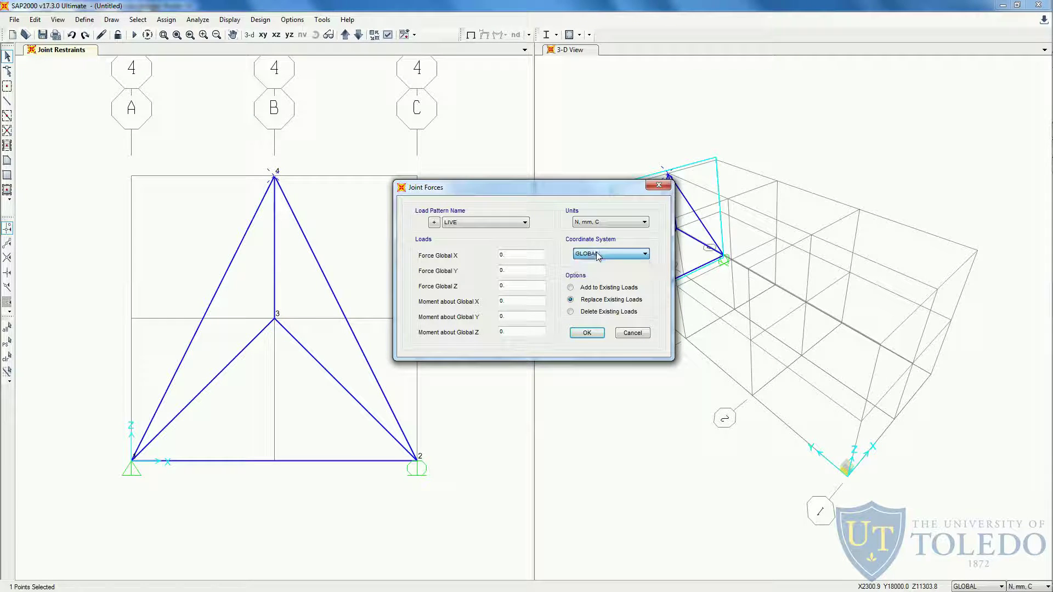
Enter the handout's horizontal load as 80000 N in global X, and switch the force units to KN, m, C.
double_click(526, 254)
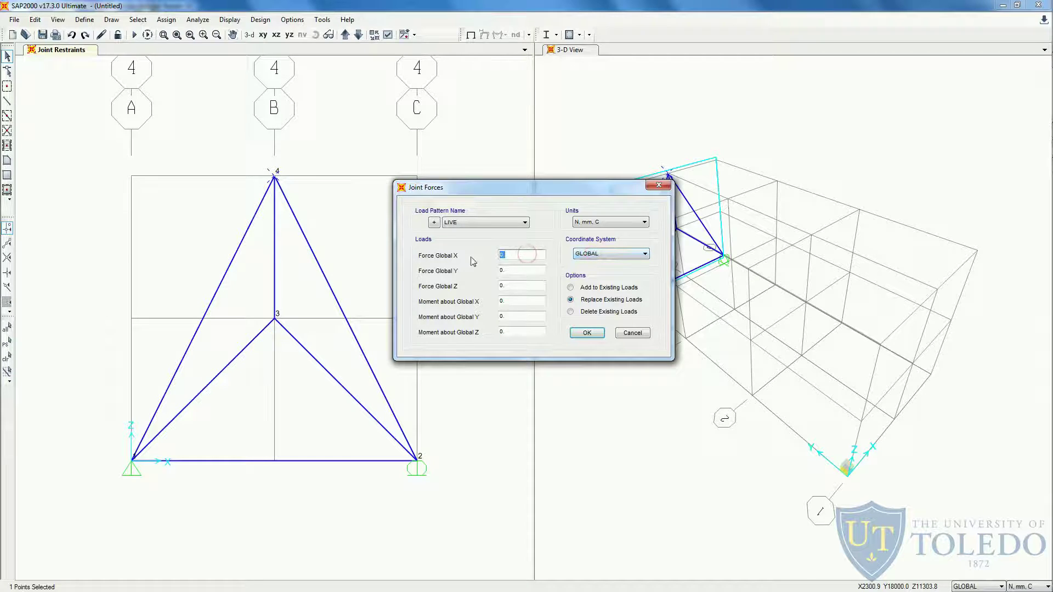
key("alt+Tab")
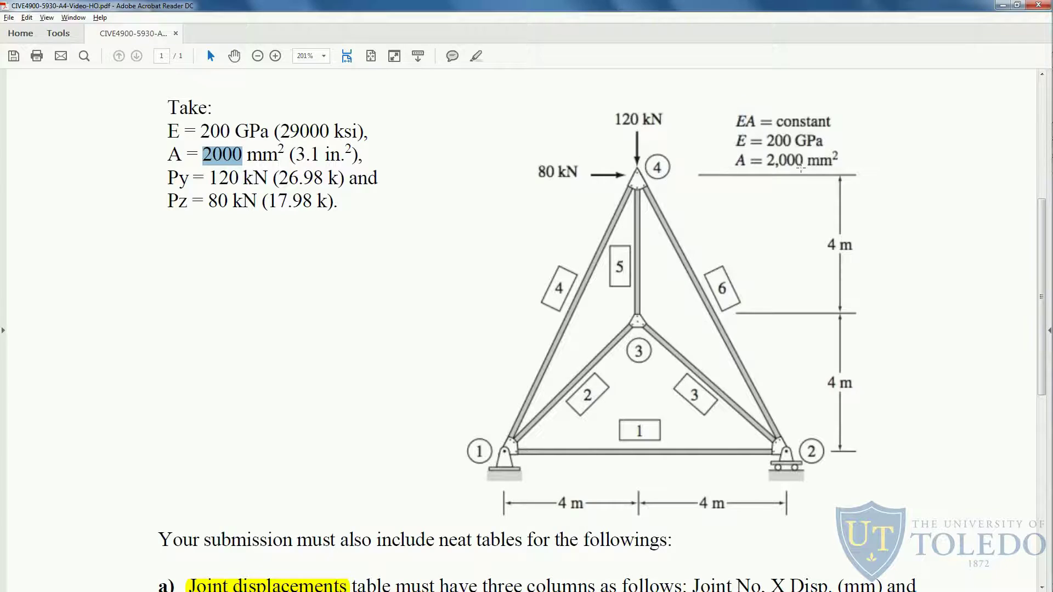
key("alt+Tab")
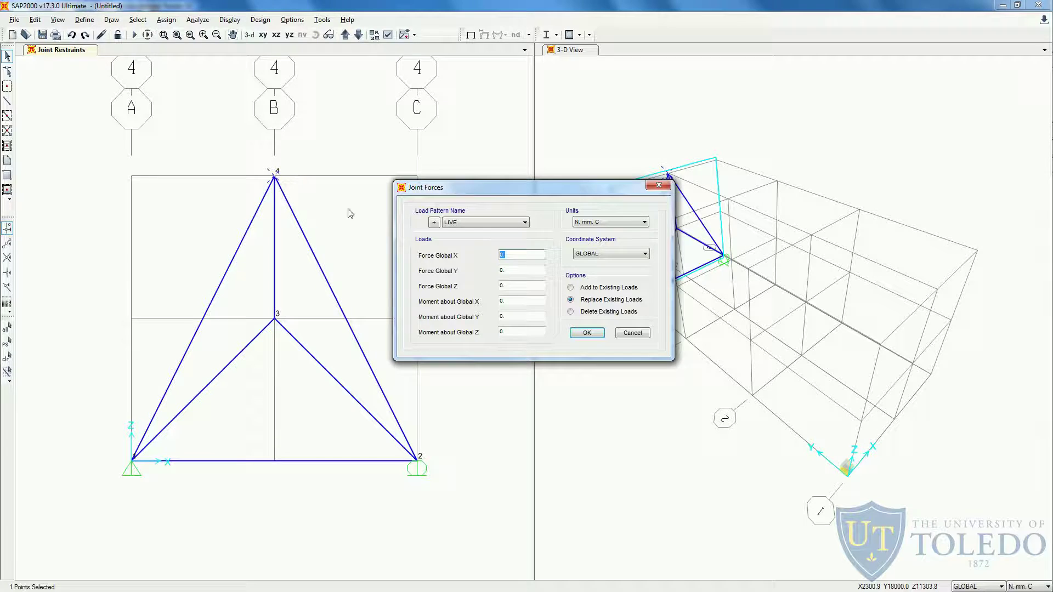
type("80000")
left_click(587, 225)
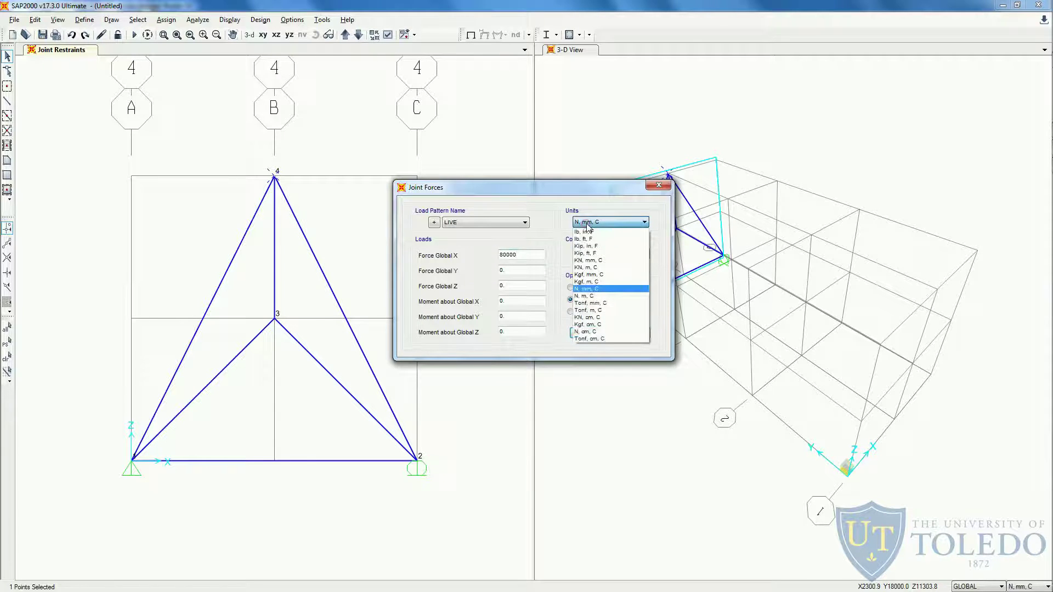
left_click(586, 267)
left_click(520, 255)
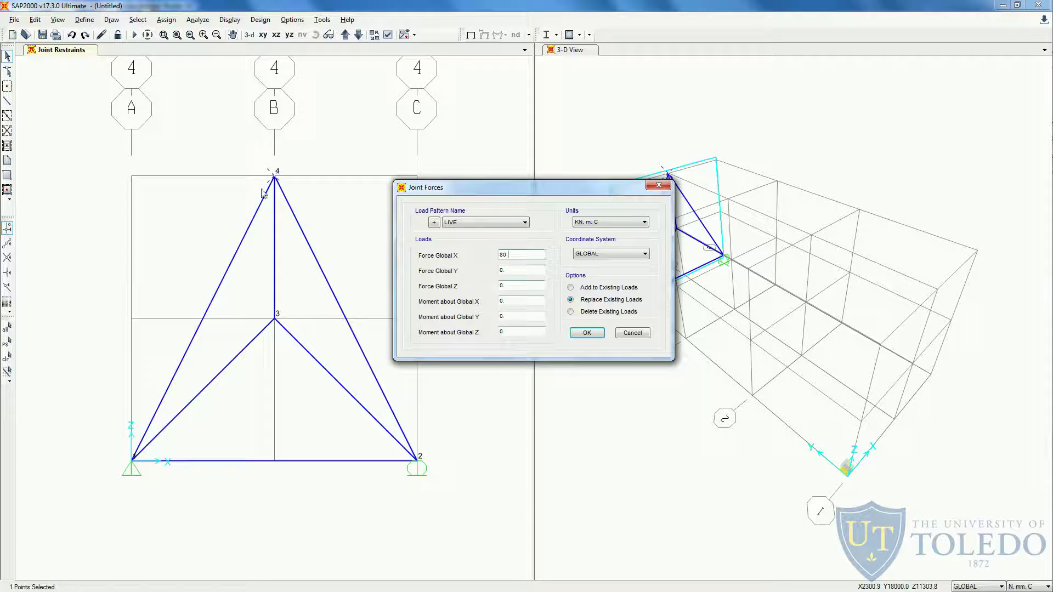
Set the global Z force on joint 4 to -120 kN and apply the joint forces.
double_click(514, 288)
type("-12")
left_click(587, 334)
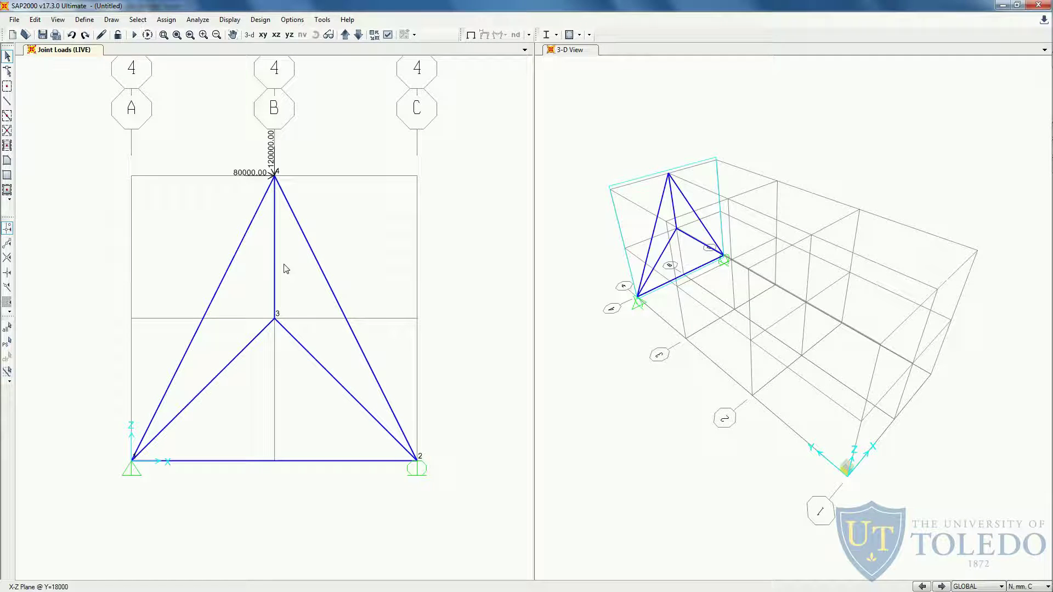
Set the analysis degrees of freedom to Plane Frame in the XZ plane.
left_click(195, 22)
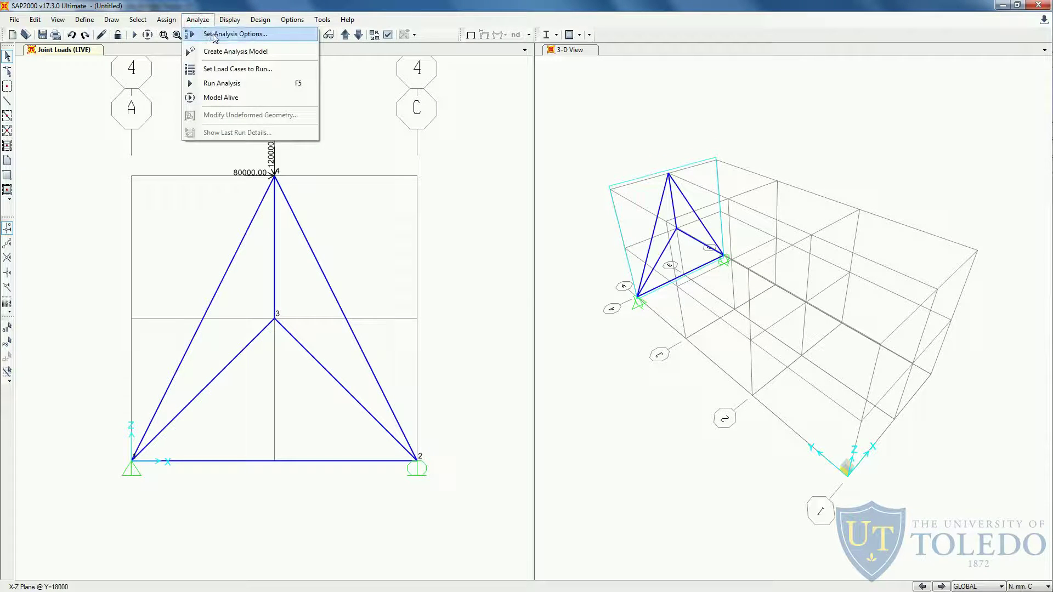
left_click(214, 37)
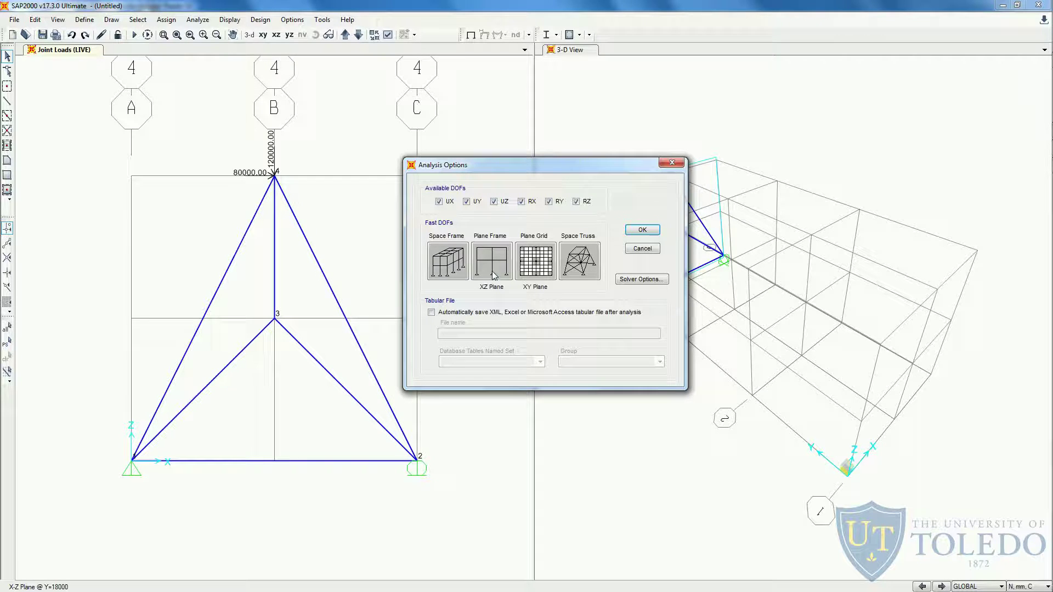
left_click(485, 255)
left_click(642, 230)
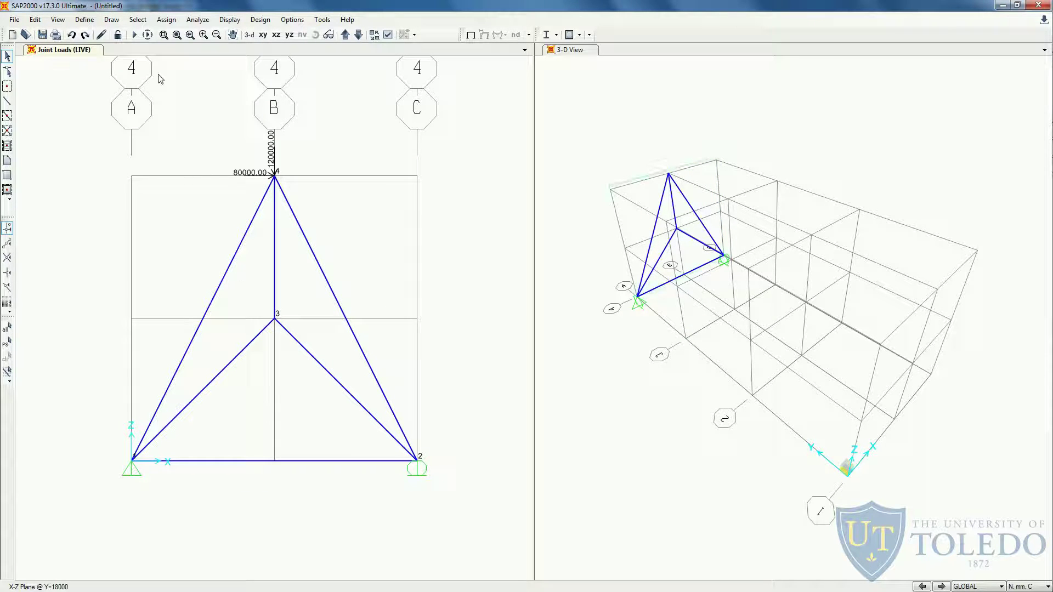
Open the analysis run settings and set the MODAL and DEAD load cases to Do Not Run.
left_click(135, 34)
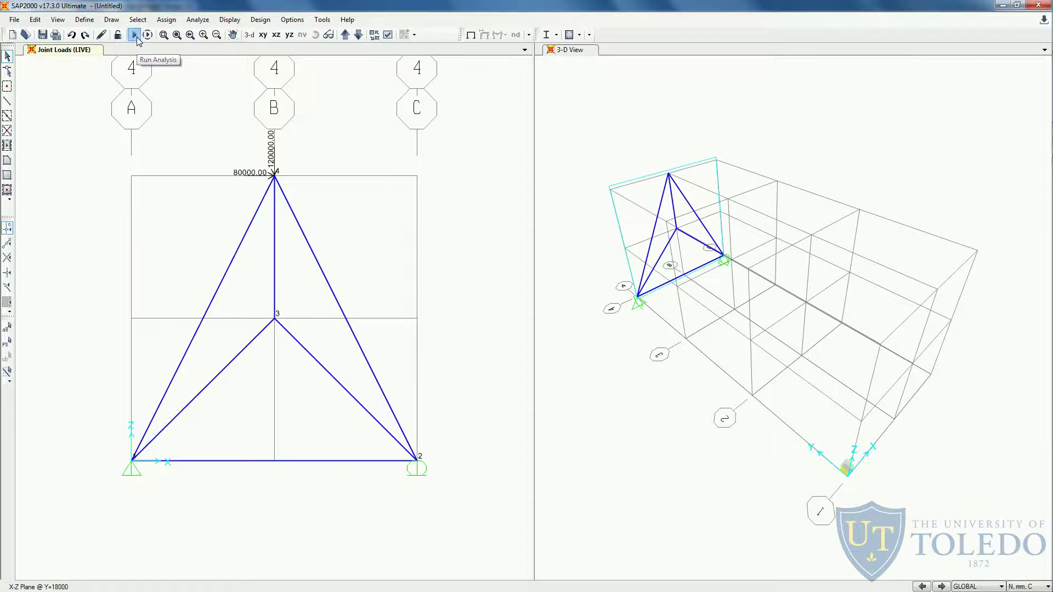
left_click_drag(507, 200, 609, 133)
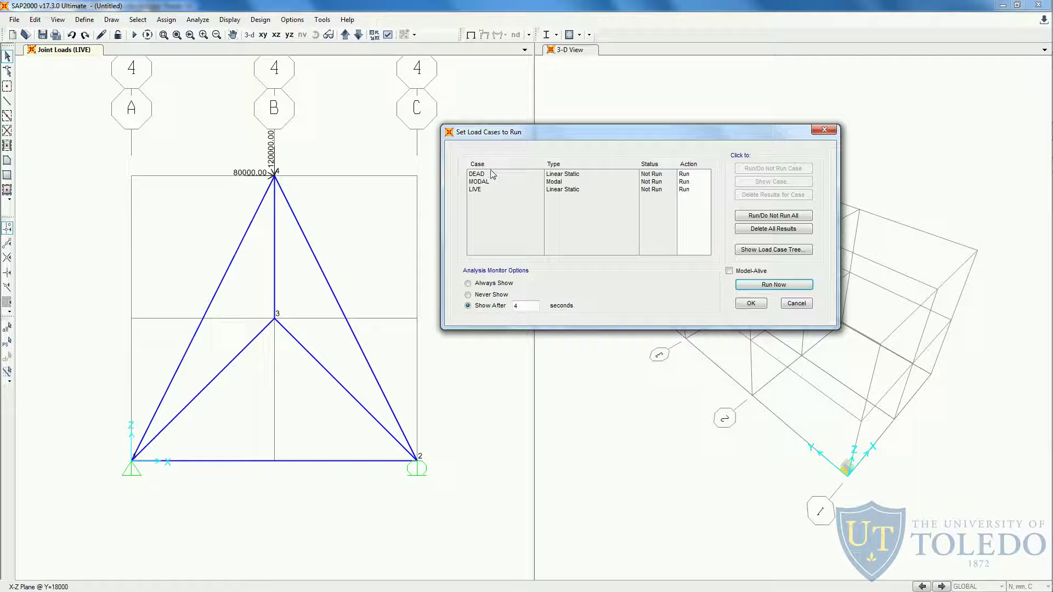
left_click(525, 182)
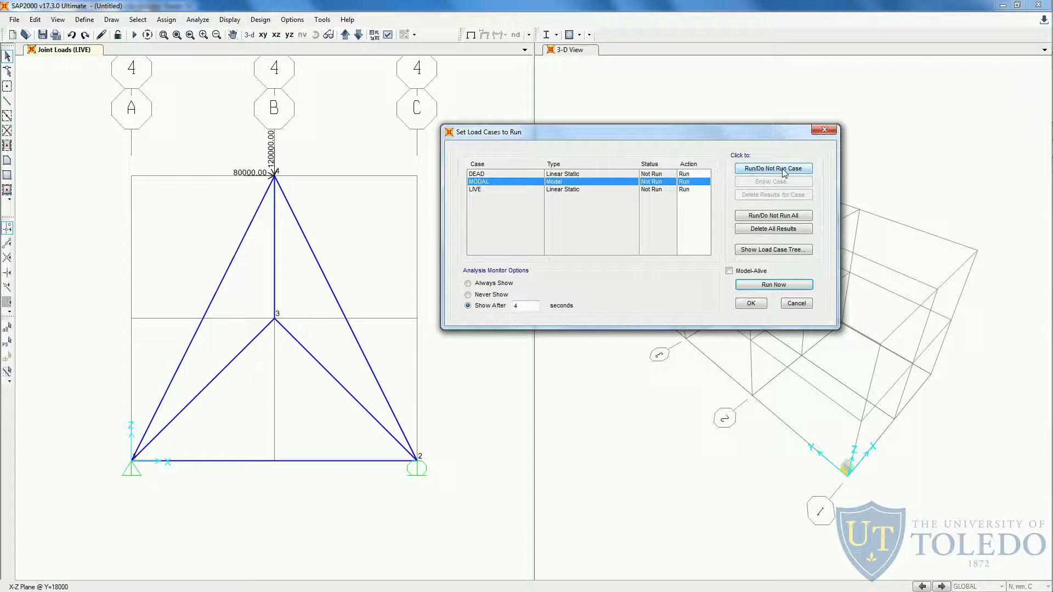
left_click(751, 171)
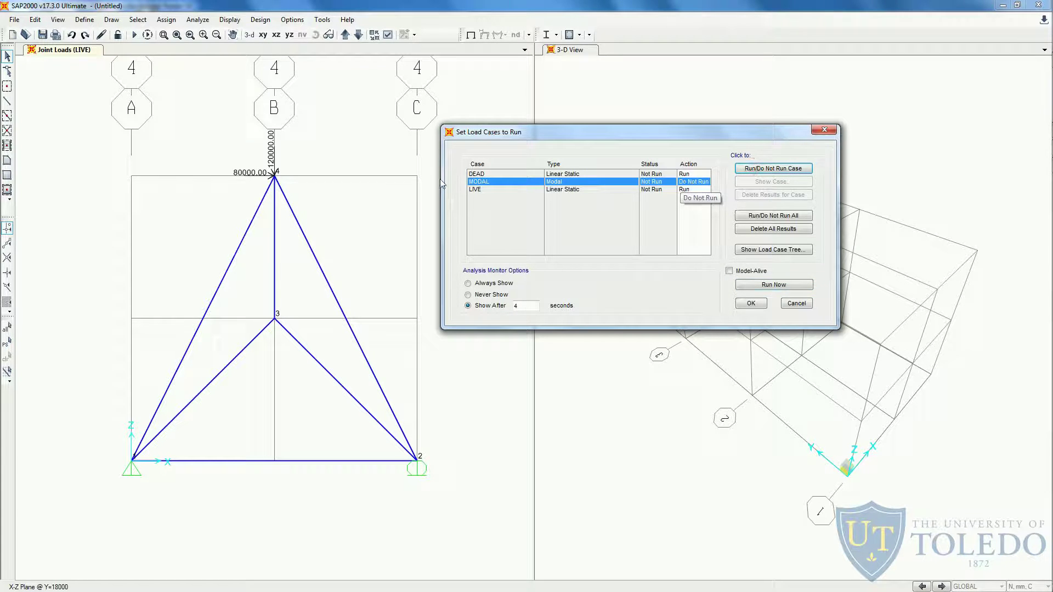
left_click(475, 175)
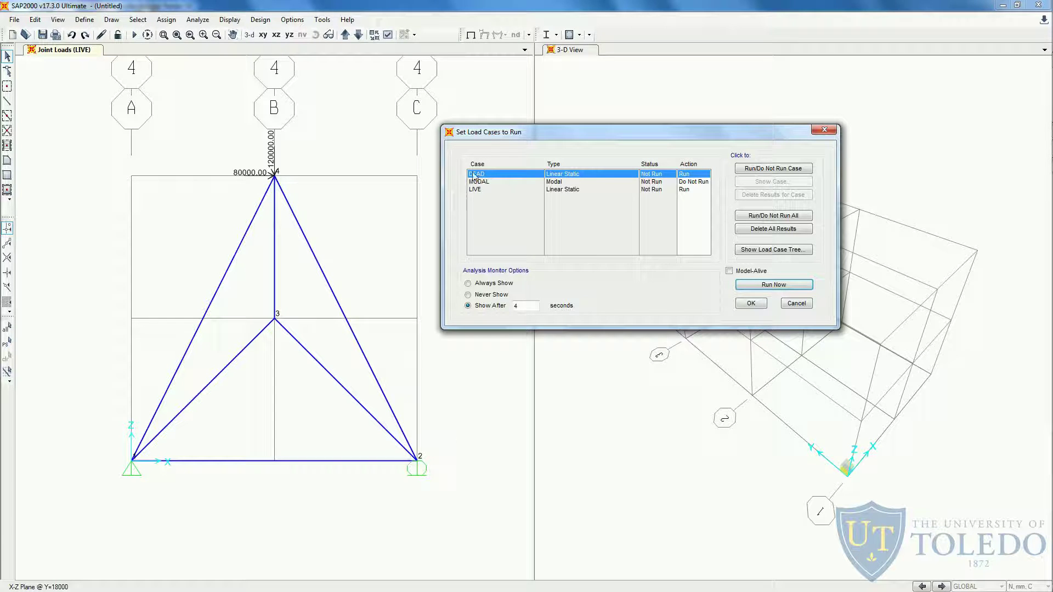
left_click(764, 171)
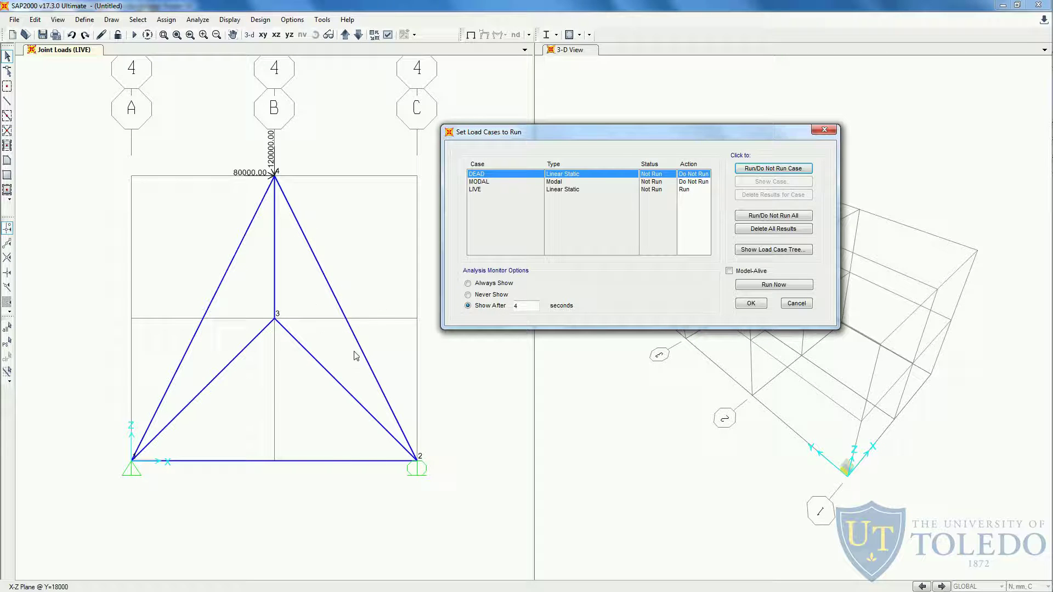
Run the analysis for the LIVE case, saving the model as Example1 in the Videos folder and replacing the existing file.
left_click(507, 189)
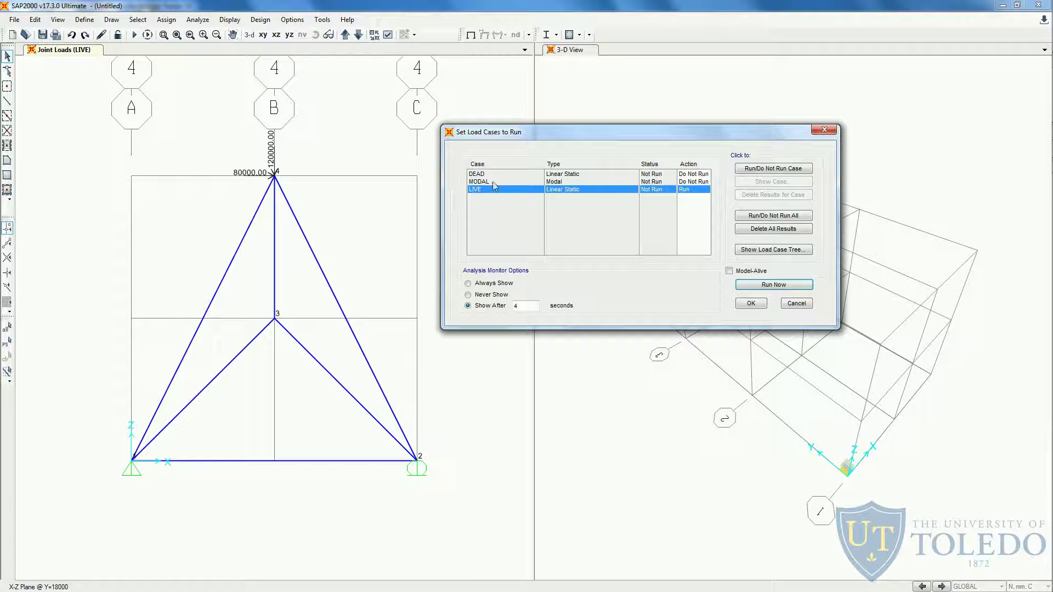
left_click(760, 286)
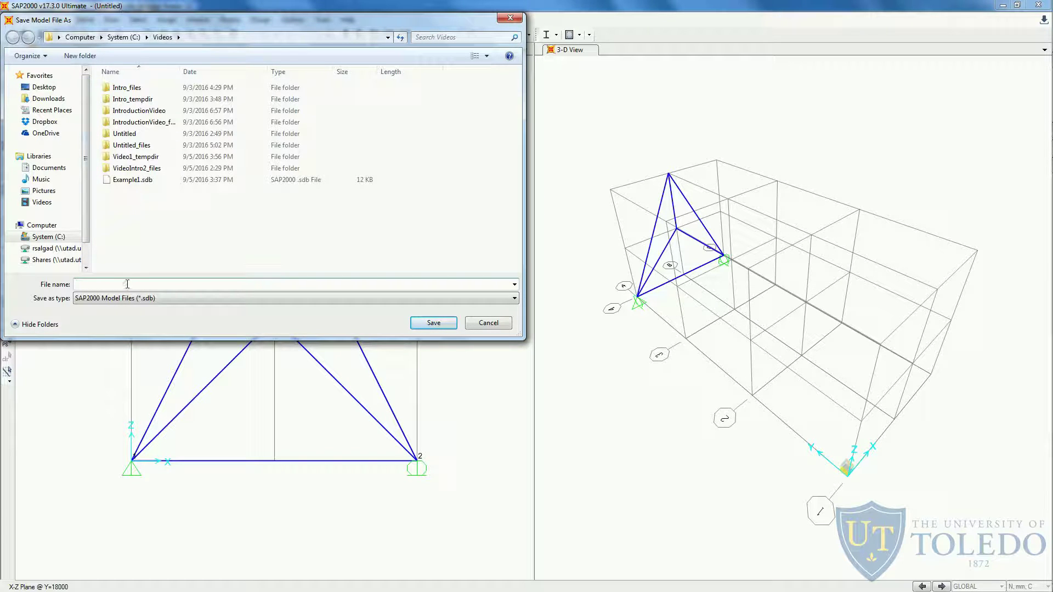
type("e")
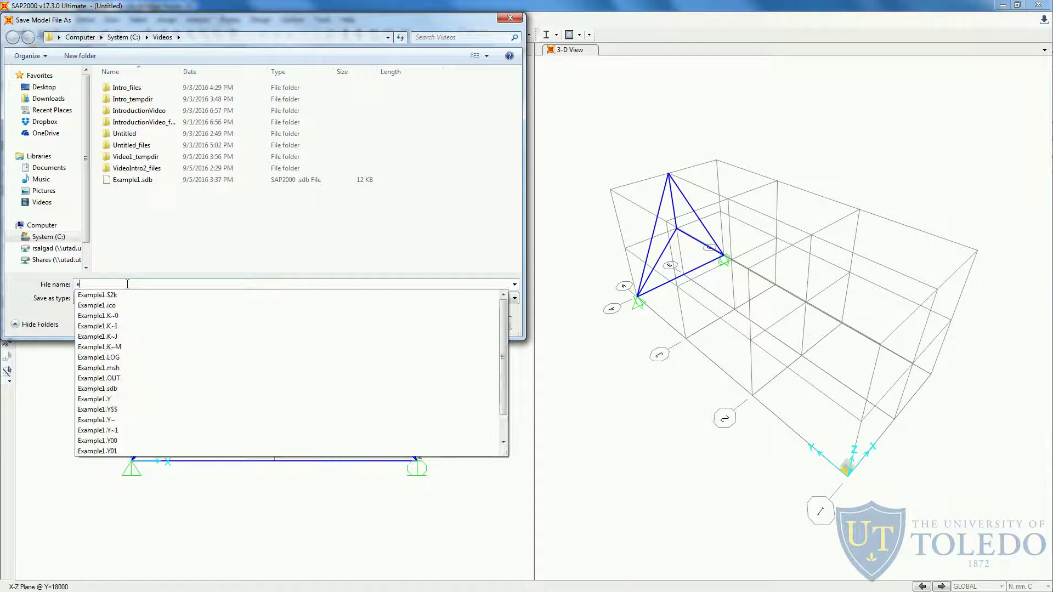
type("XAMPLE")
key("BackSpace")
key("BackSpace")
key("BackSpace")
key("BackSpace")
key("BackSpace")
key("BackSpace")
key("BackSpace")
type("Example1")
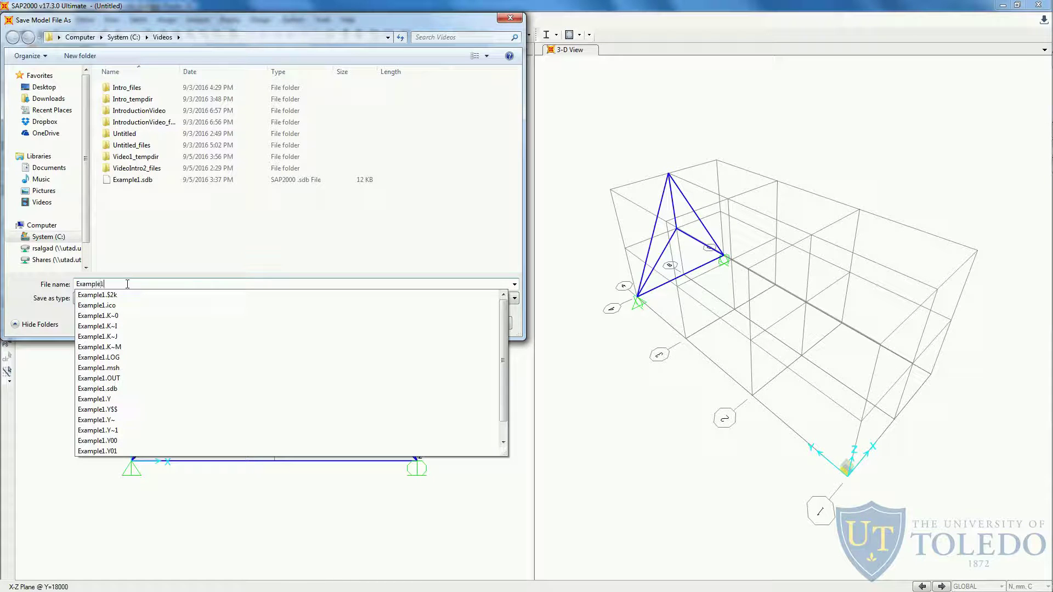
left_click(519, 323)
left_click(444, 322)
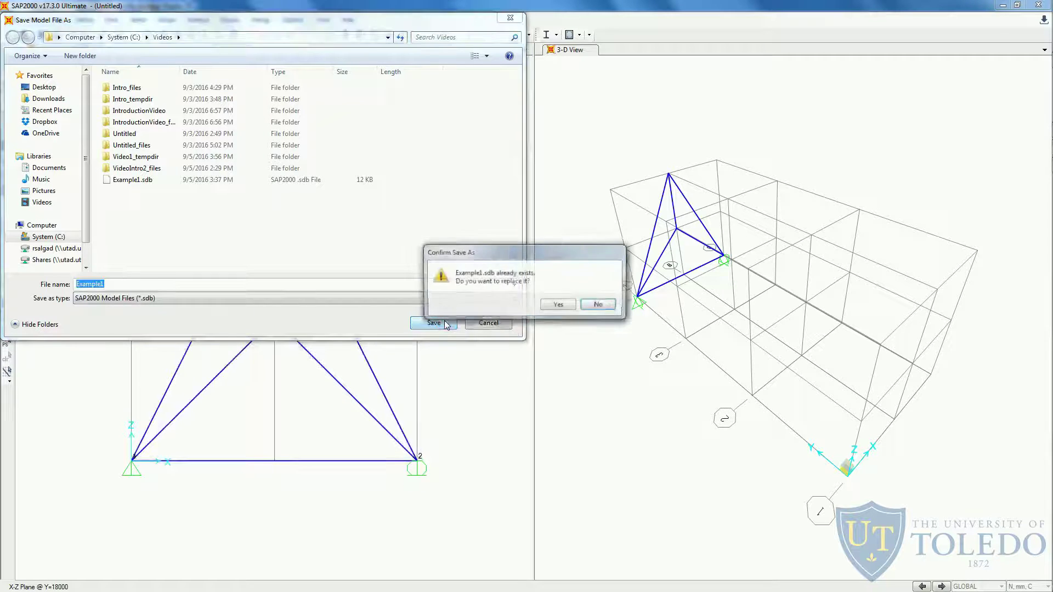
left_click(558, 306)
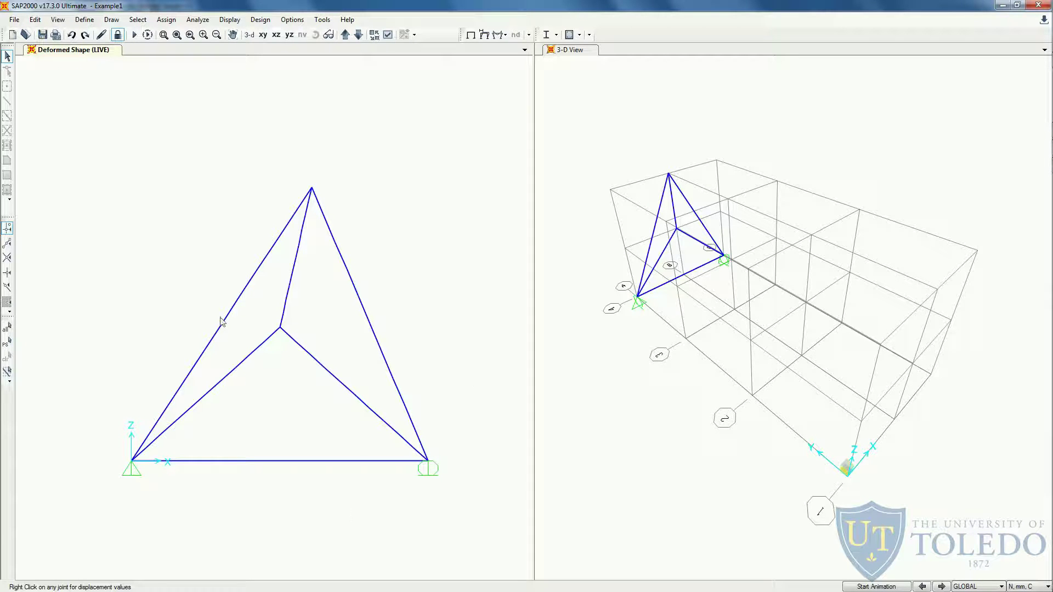
Switch to the PDF handout and review the required tables and deflected shape, then return to SAP2000.
key("alt+Tab")
key("alt+Tab")
key("alt+Tab")
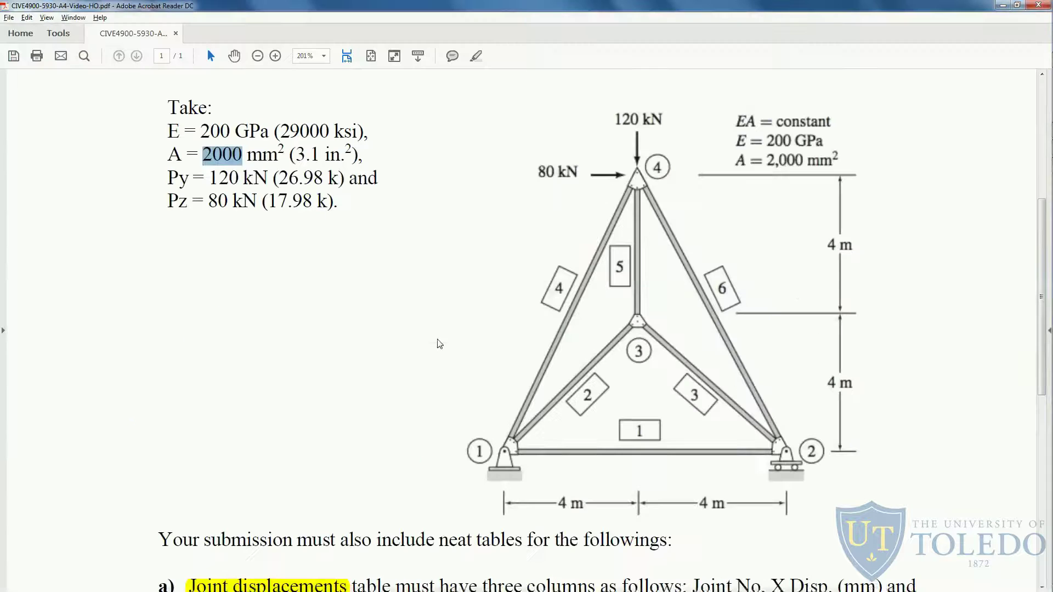
scroll(395, 367, "down", 5)
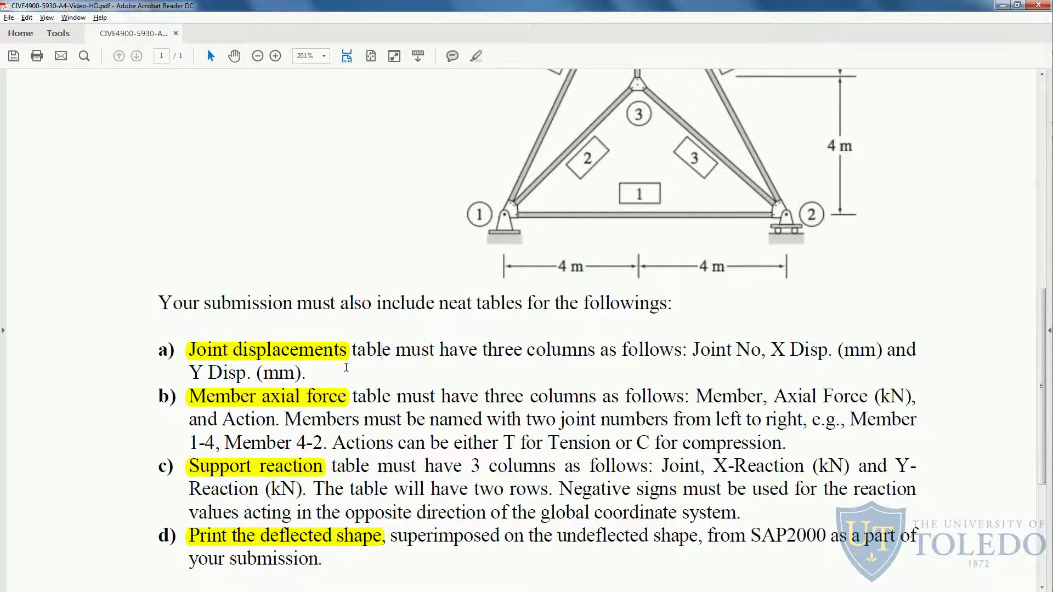
scroll(348, 365, "up", 1)
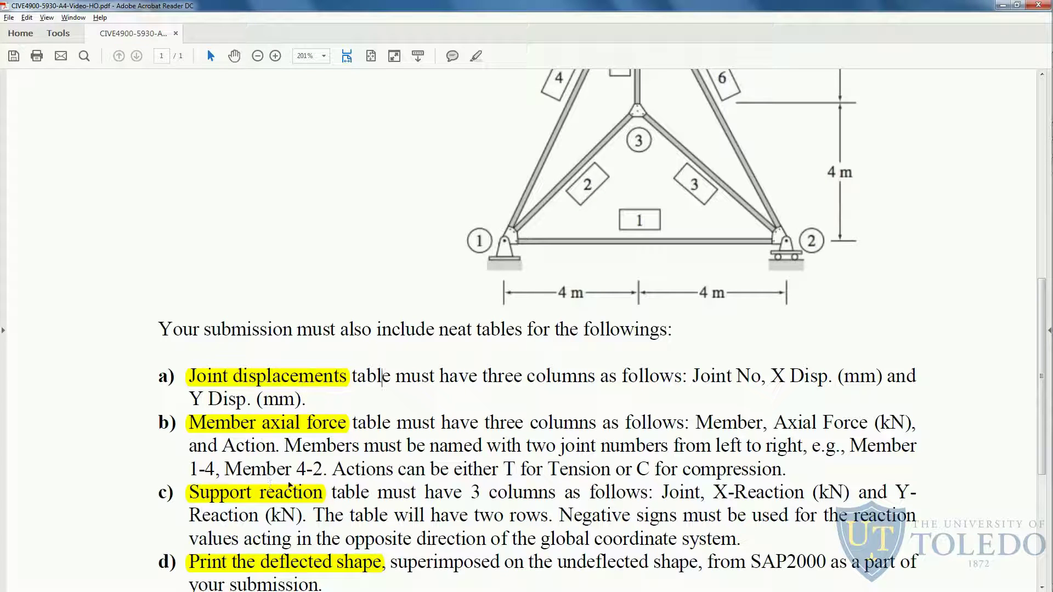
key("alt+Tab")
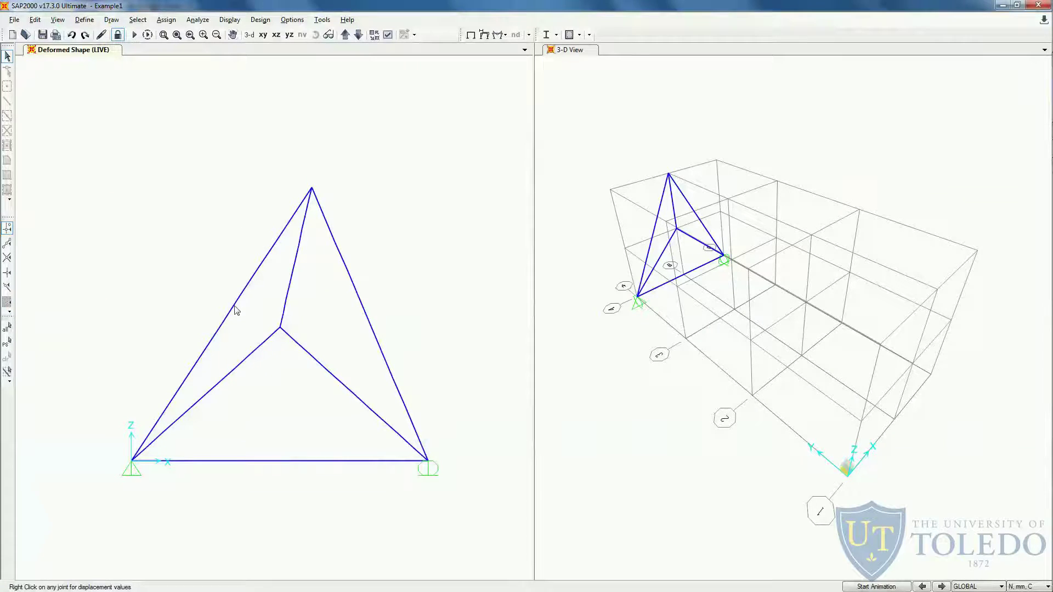
Display the Displacements table from the Joint Output analysis results.
left_click(236, 21)
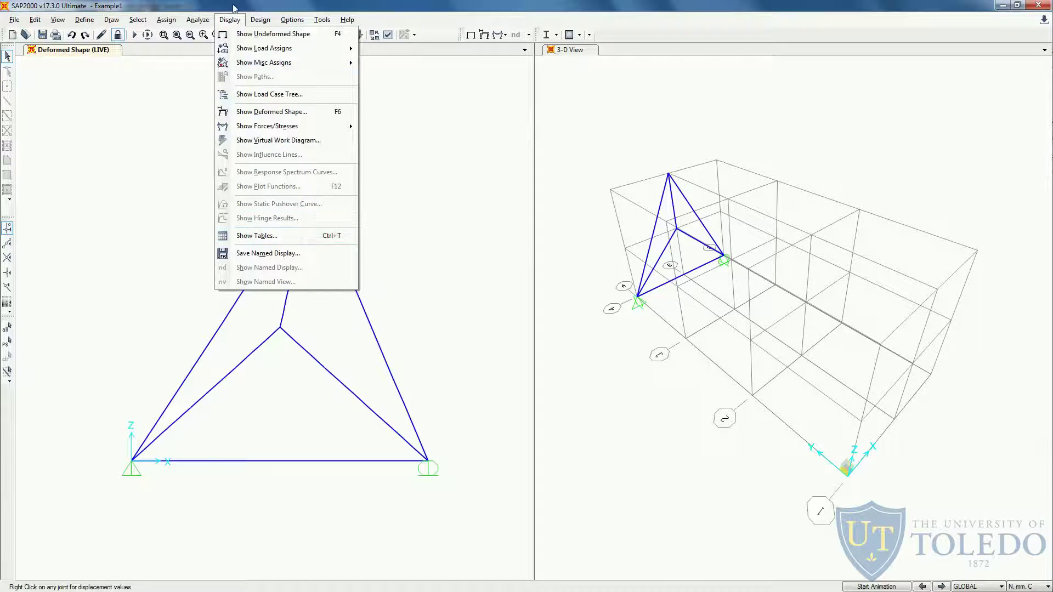
left_click(264, 236)
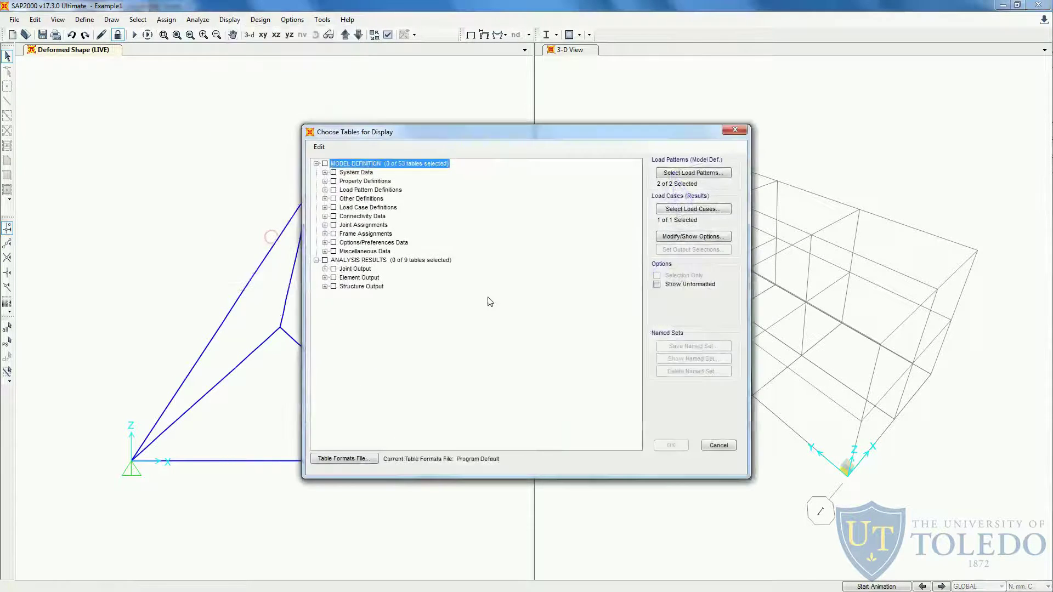
left_click_drag(453, 134, 602, 93)
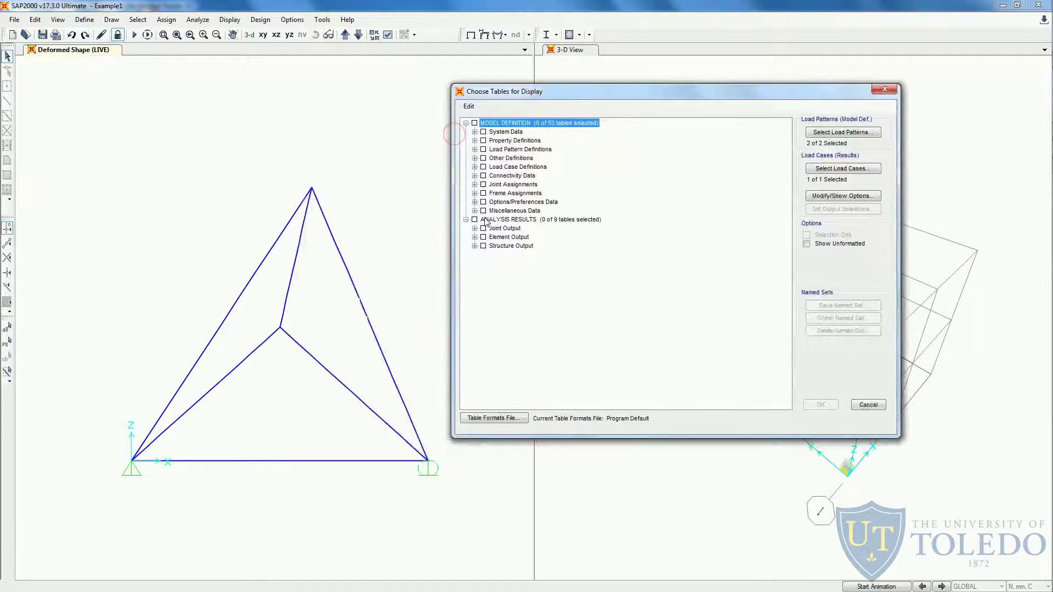
left_click(466, 123)
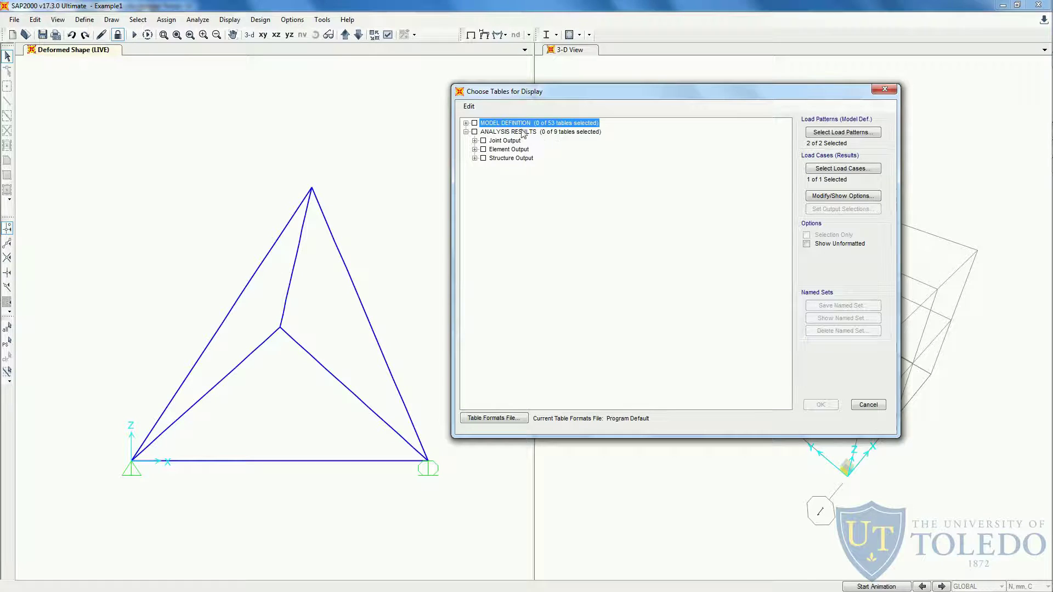
left_click(475, 141)
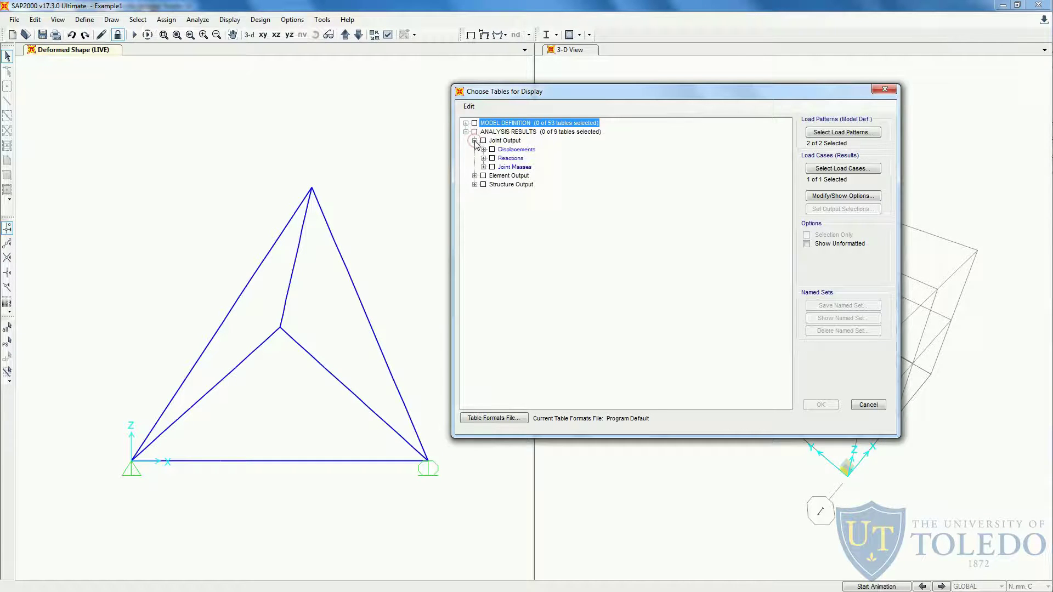
left_click(492, 150)
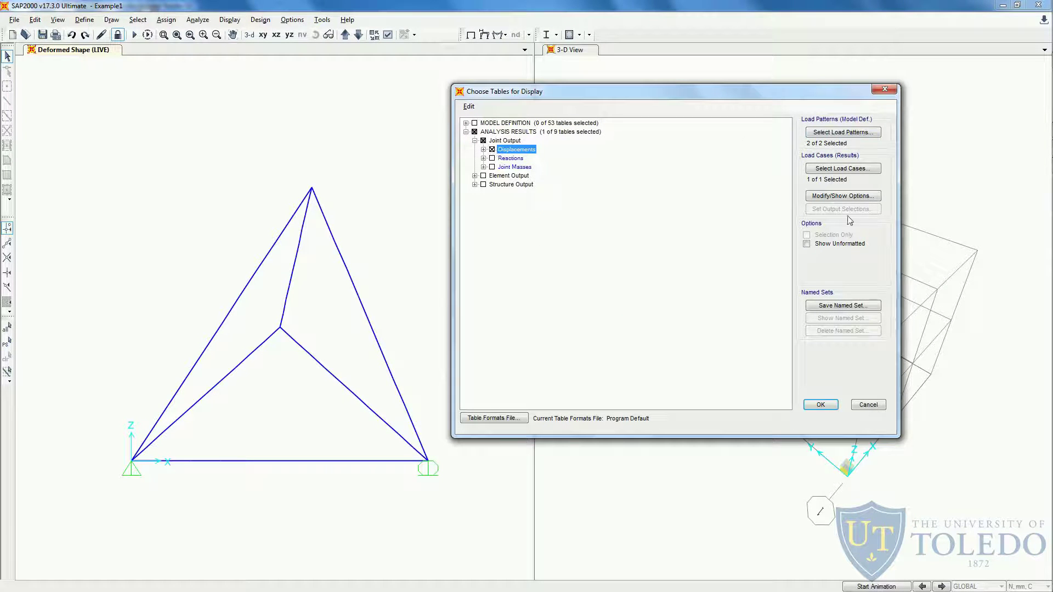
left_click(823, 407)
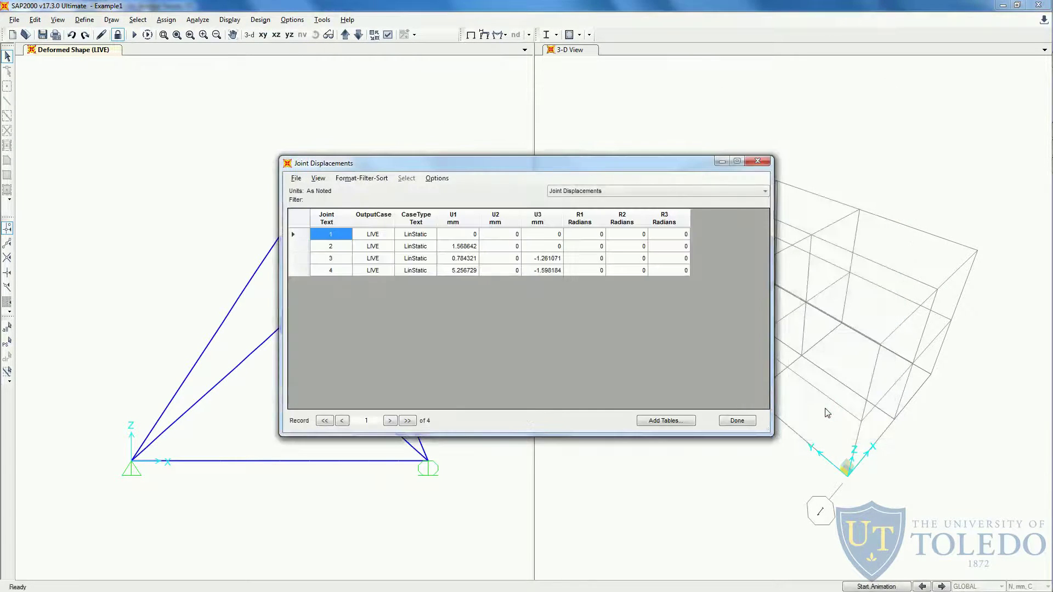
Examine the U1 values in the joint displacements table and sort the records by U1 in ascending order.
left_click_drag(429, 164, 575, 129)
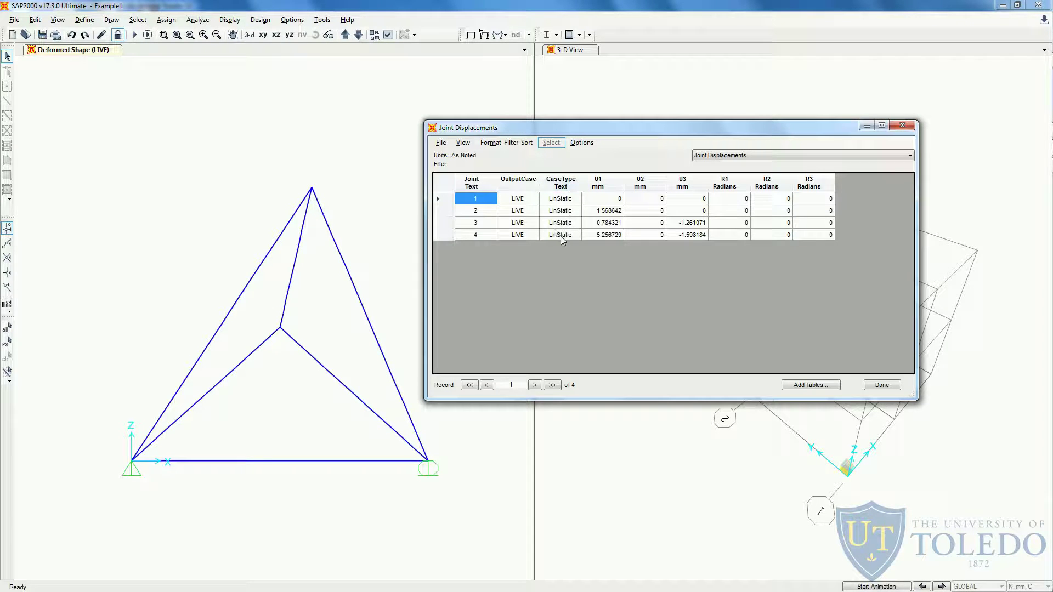
left_click(603, 199)
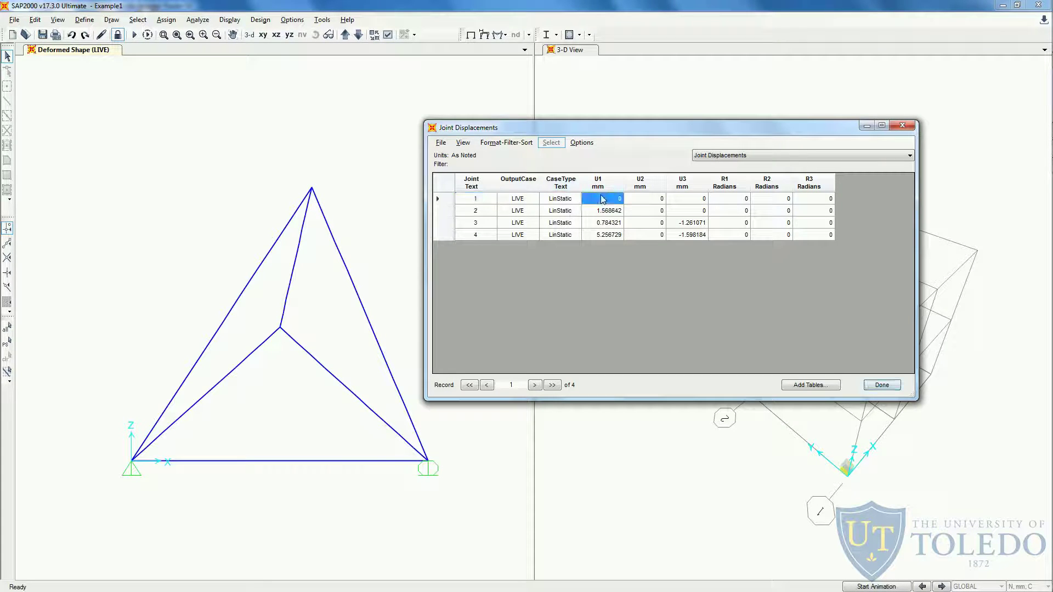
left_click(611, 213)
left_click(612, 225)
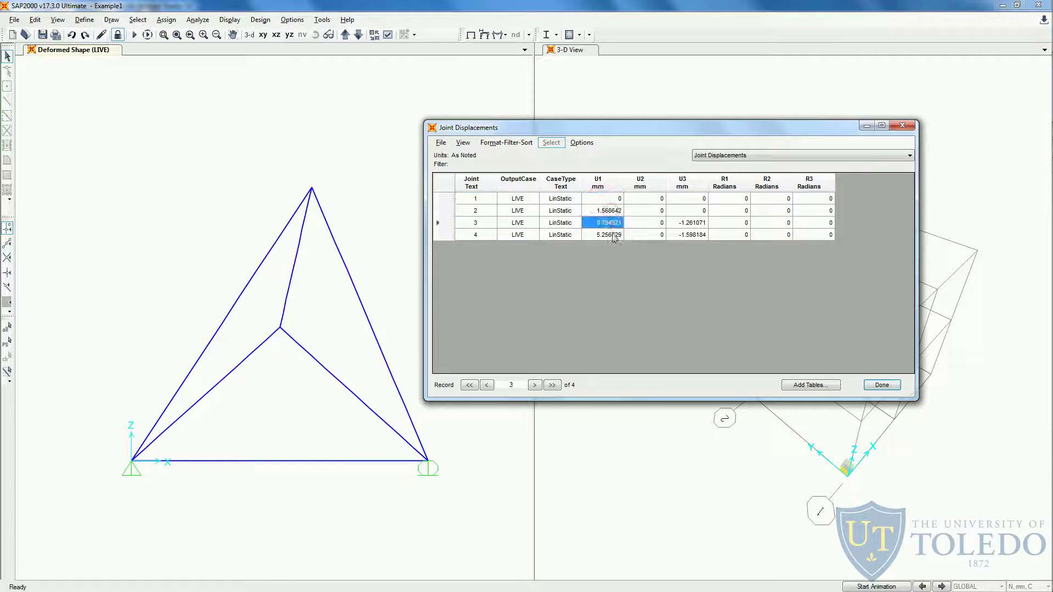
left_click(653, 236)
left_click(618, 184)
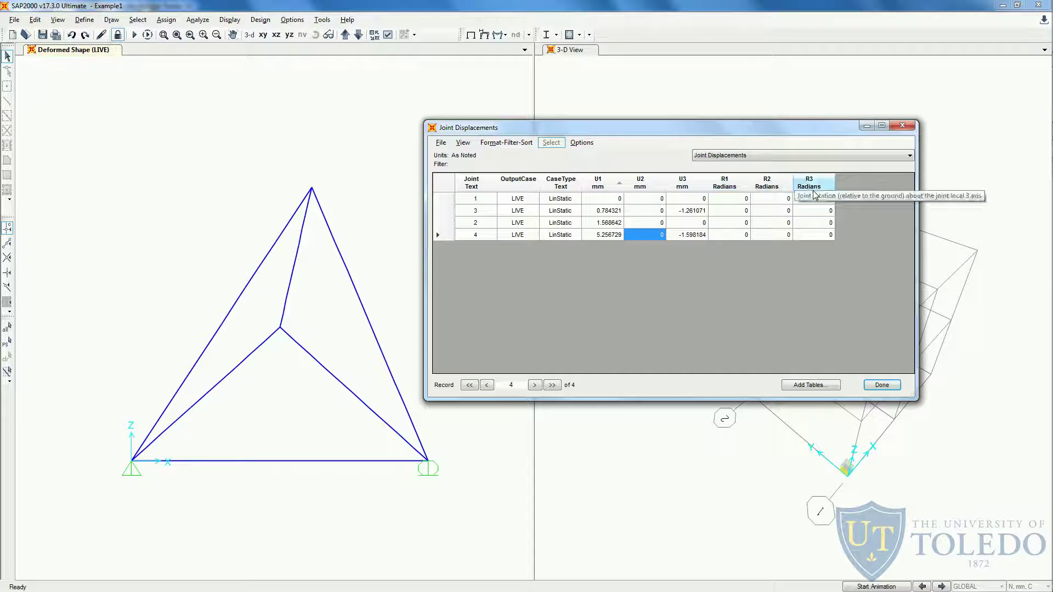
Copy all joint displacement records and paste them into the blank Excel worksheet starting at cell B2.
left_click(442, 143)
mouse_move(455, 156)
left_click(642, 156)
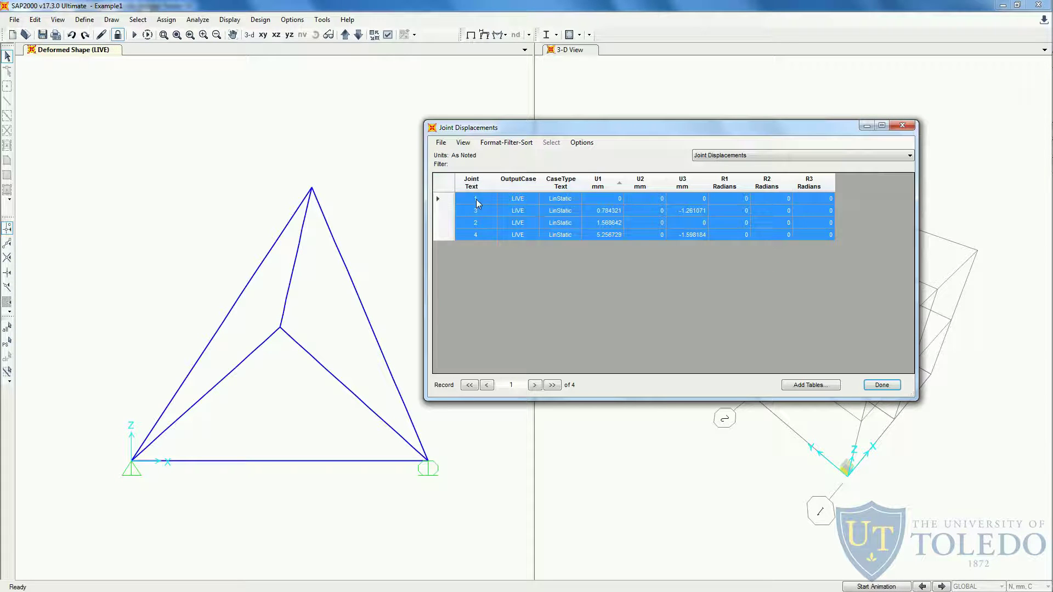
key("alt+Tab")
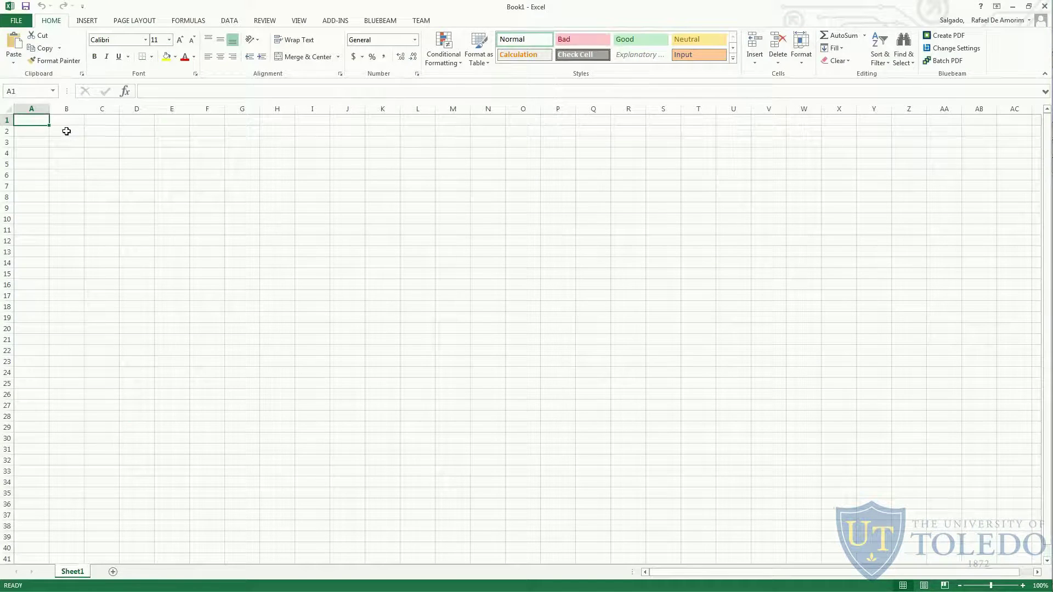
left_click(66, 131)
type("1\tLIVE\tLinStatic\t0\t0\t0\t0\t0\t0 3\tLIVE\tLinStatic\t0.784321\t0\t-1.26107\t0\t0\t0 2\tLIVE\tLinStatic\t1.568642\t0\t0\t0\t0\t0 4\tLIVE\tLinStatic\t5.256729\t0\t-1.59818\t0\t0\t0")
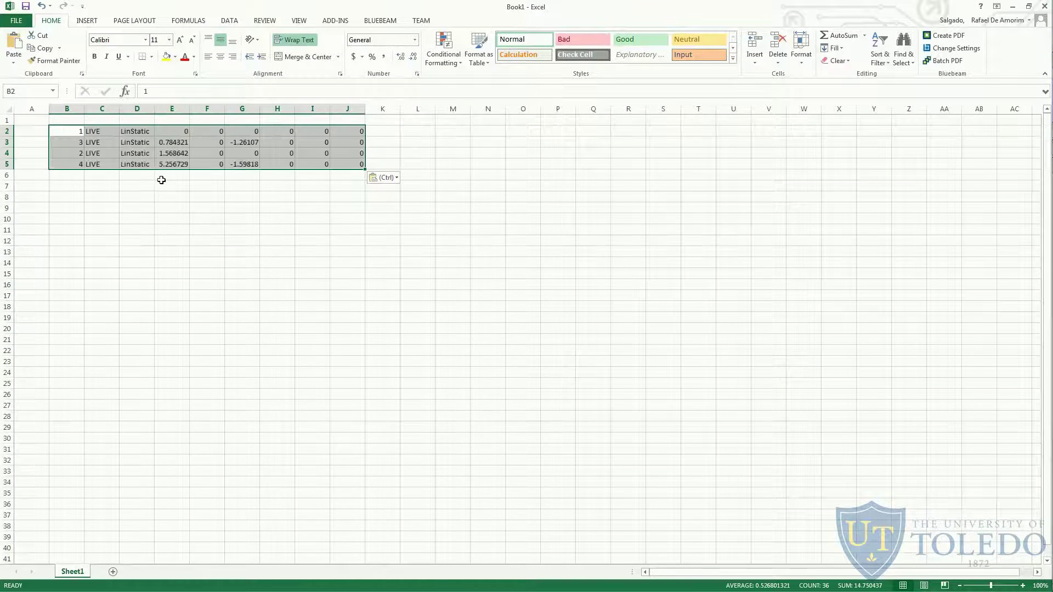
Delete worksheet columns C and D, which hold the output case and case type.
left_click_drag(101, 109, 137, 109)
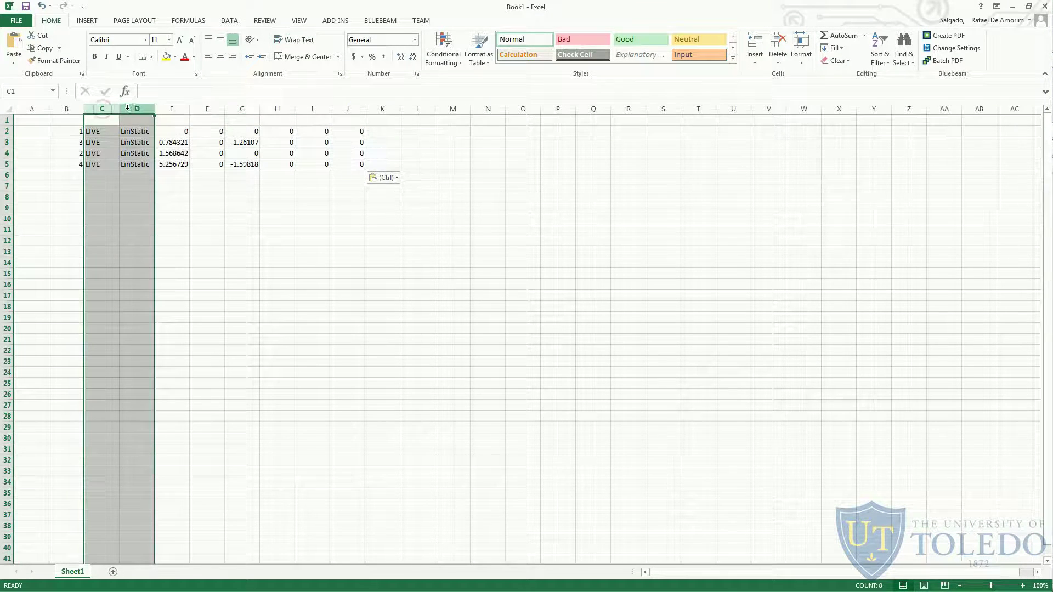
right_click(137, 109)
left_click(170, 200)
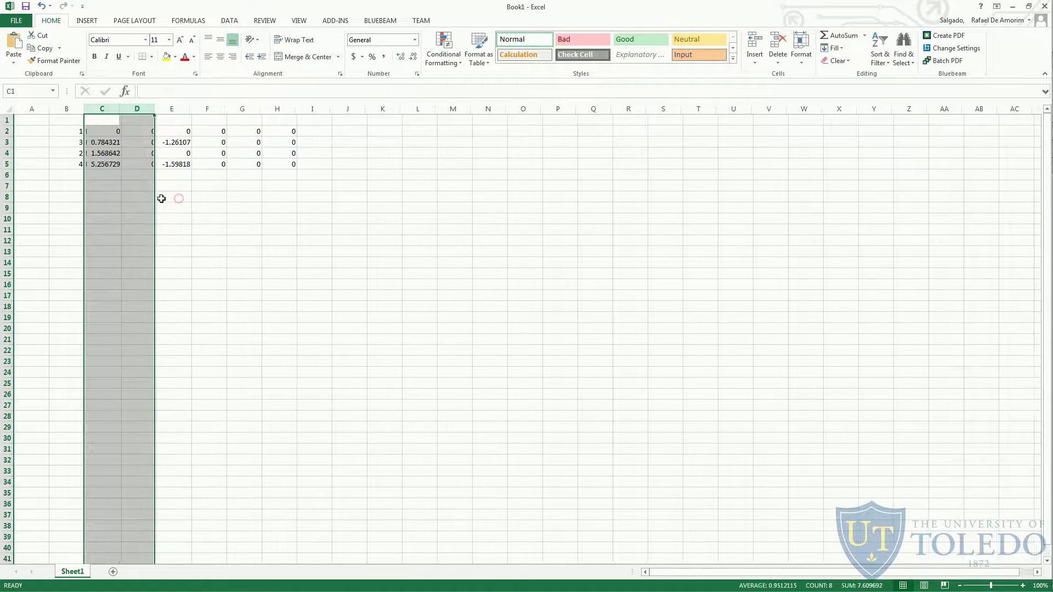
Enter the column headers Node, X, Y and Z in cells B1 to E1 above the displacement values.
left_click(76, 122)
type("Node")
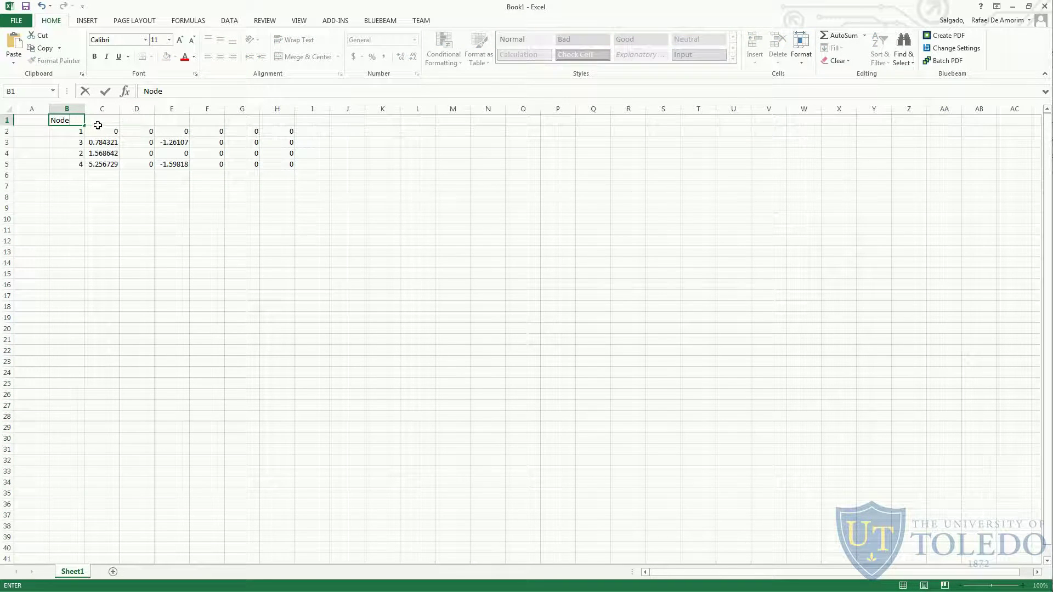
left_click(98, 120)
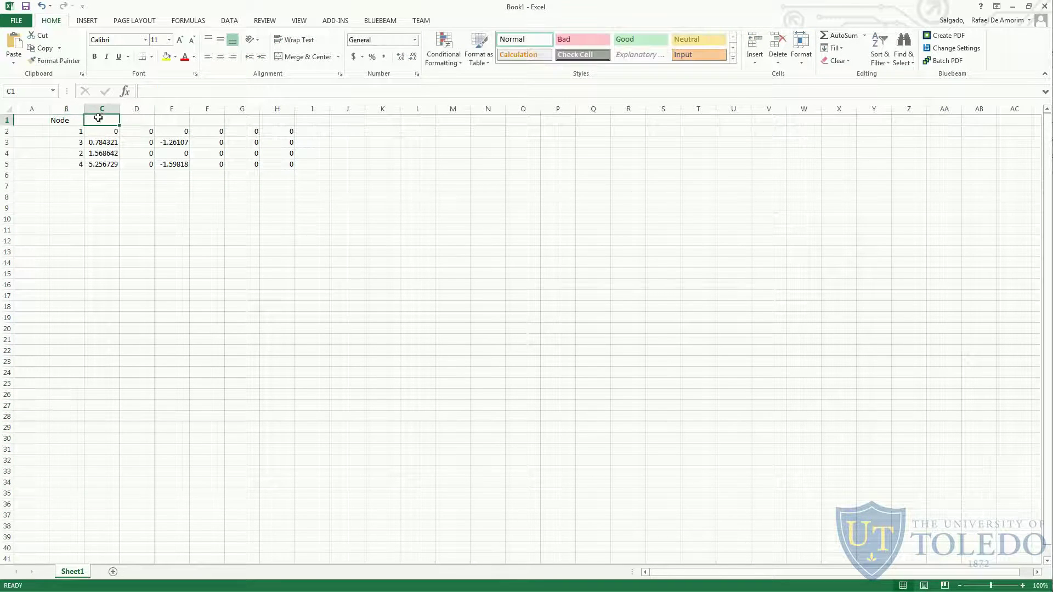
type("X")
key("Tab")
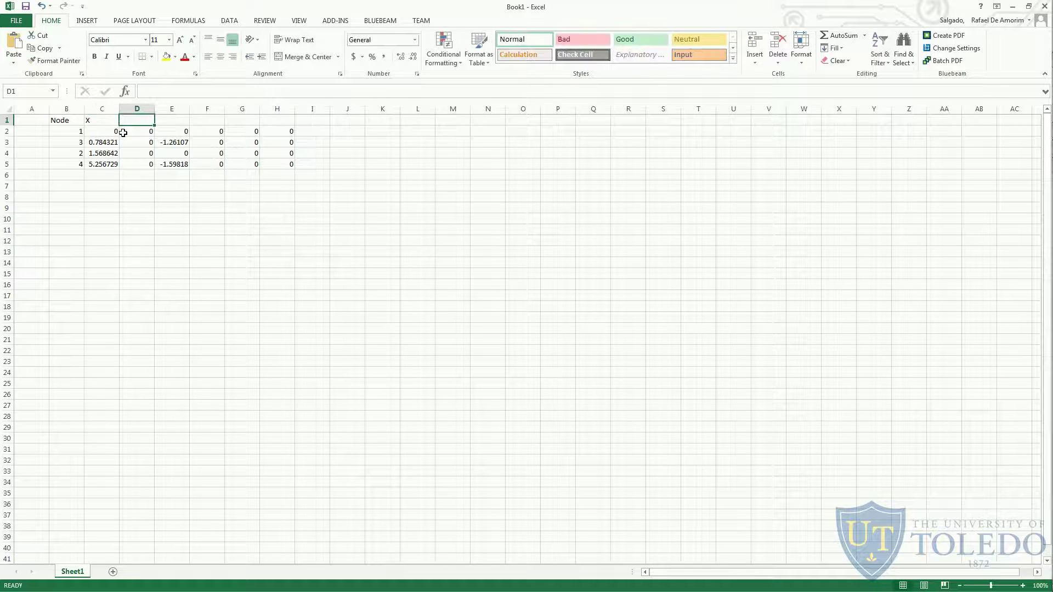
type("Y")
key("Tab")
type("Z")
key("Tab")
Enter the rotation headers Rx, Ry and Rz in cells F1 to H1 and select the whole displacement table.
type("Rx")
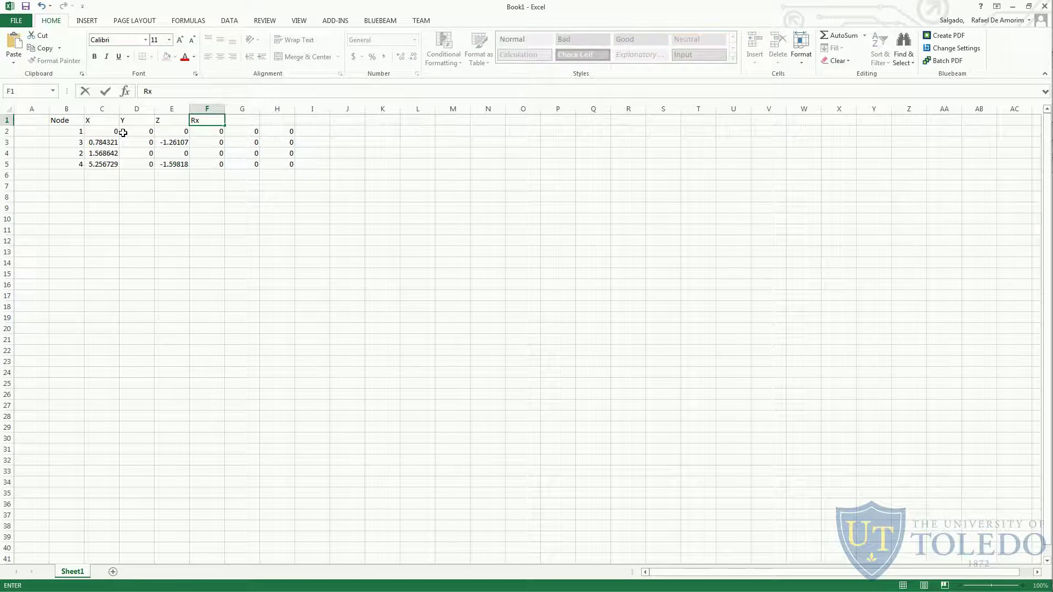
key("Tab")
type("Ry")
key("Tab")
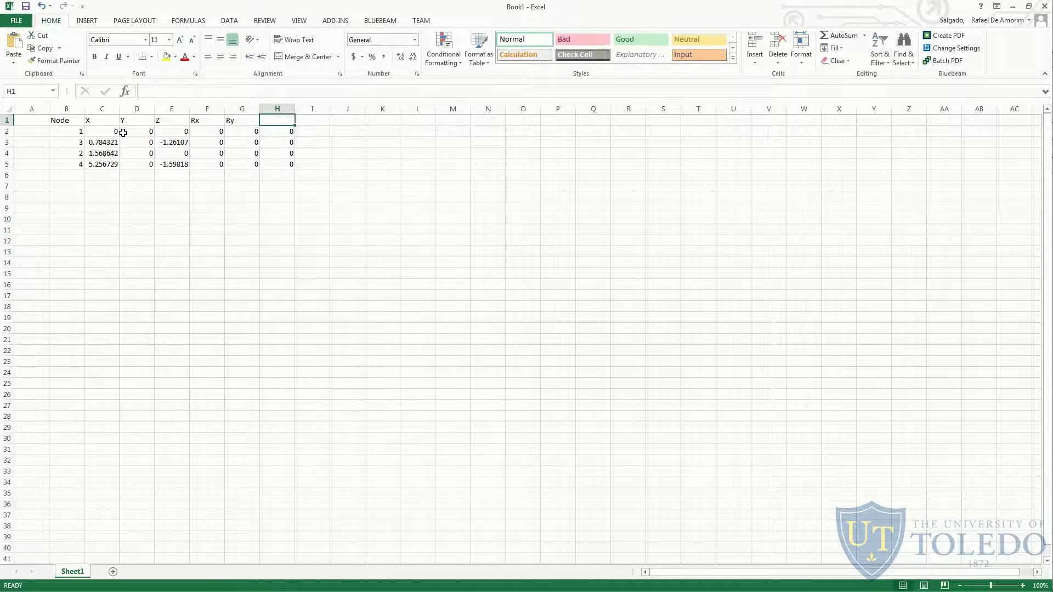
type("Rz")
left_click(301, 275)
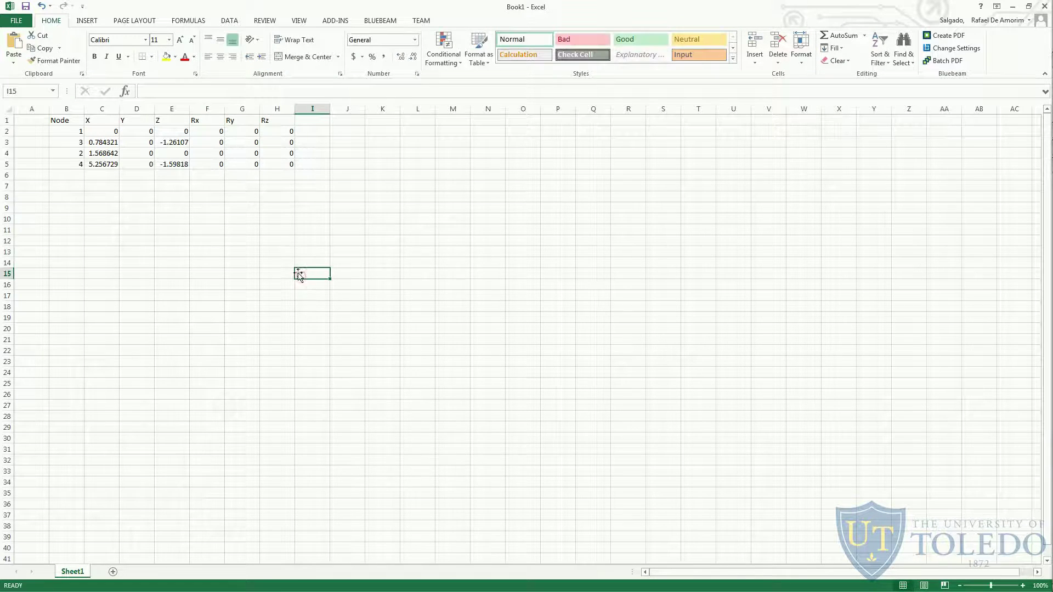
left_click_drag(61, 120, 290, 164)
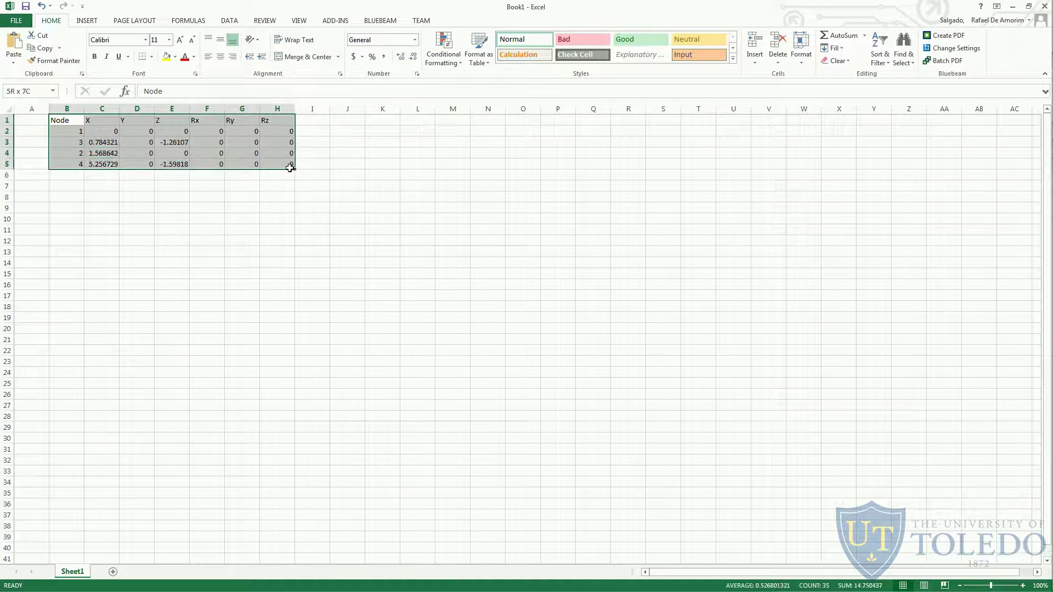
Check the member axial force requirements in the PDF handout, and close the Joint Displacements table in SAP2000.
key("alt+Tab")
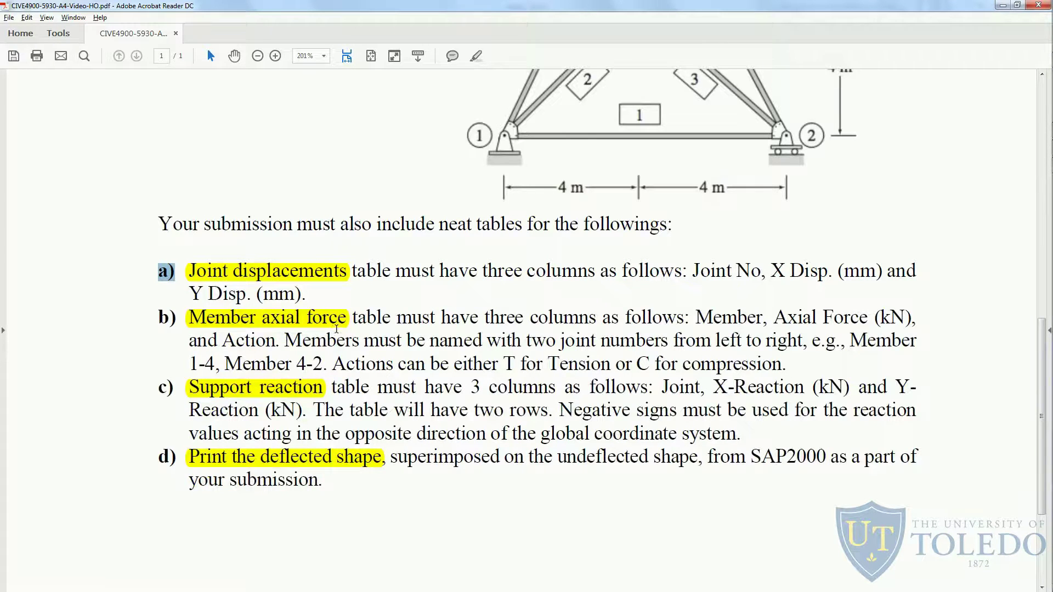
key("alt+Tab")
key("alt+Tab")
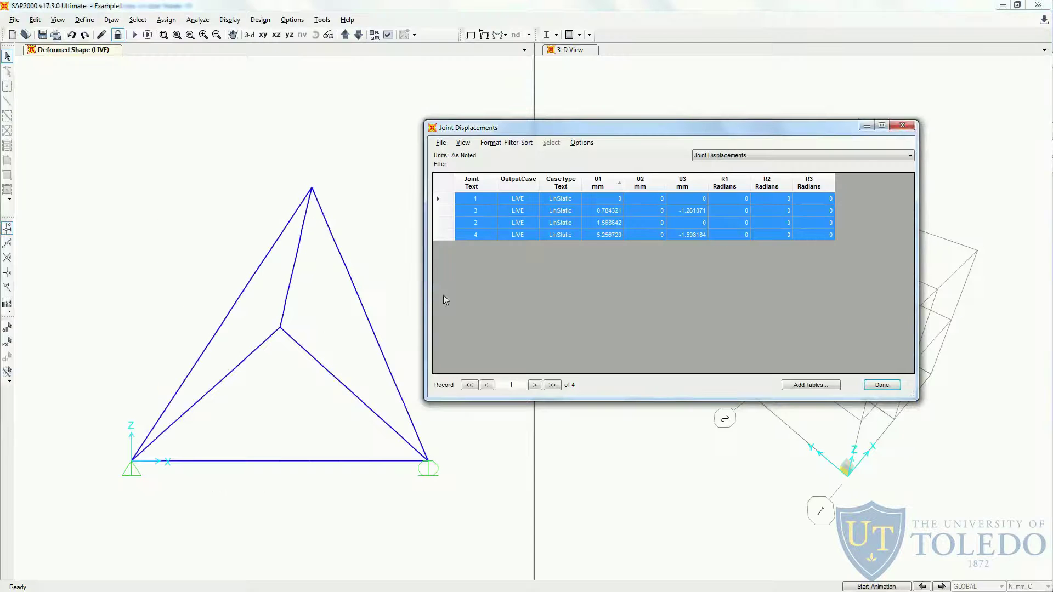
left_click(902, 126)
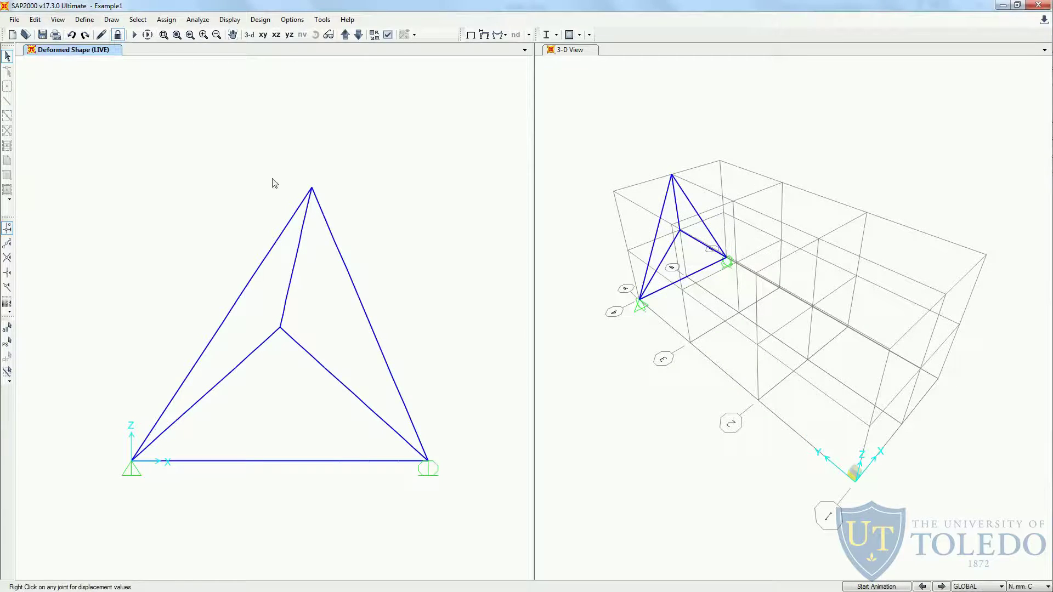
Display the Element Forces - Frames table from the Frame Output analysis results.
left_click(229, 22)
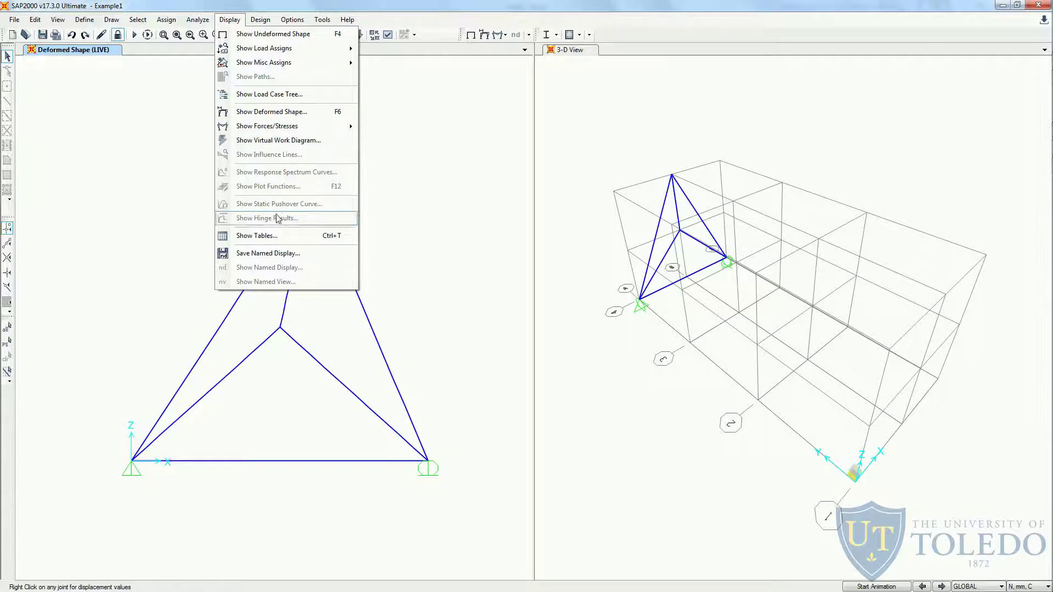
left_click(282, 240)
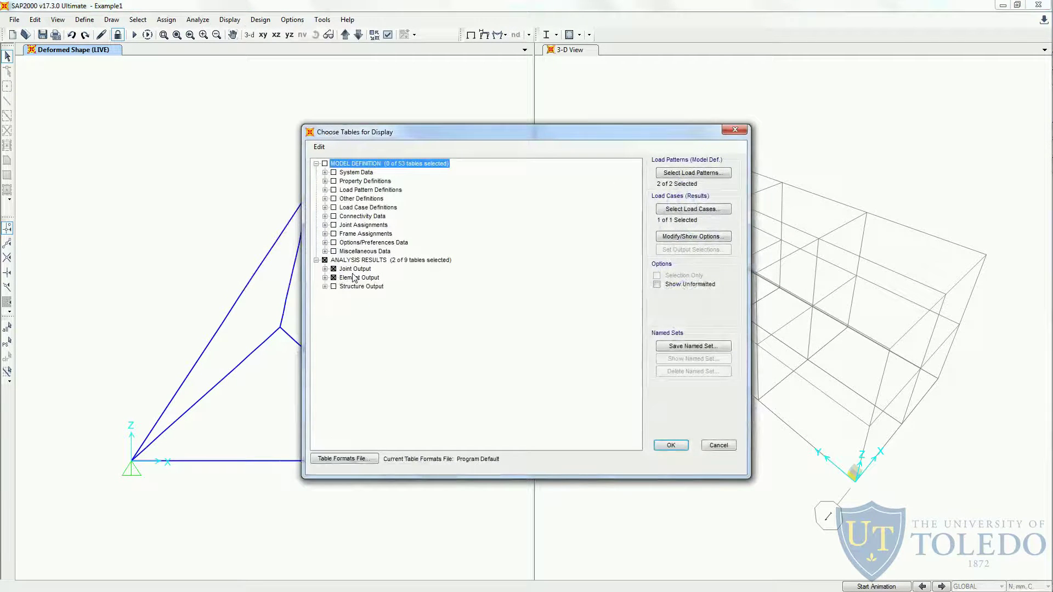
left_click(325, 278)
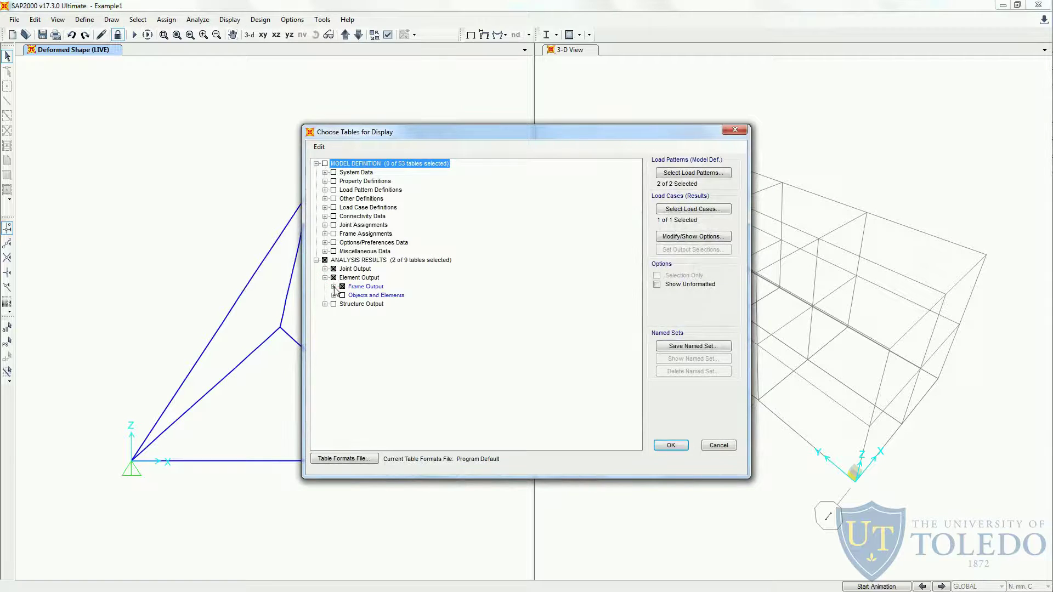
left_click(334, 287)
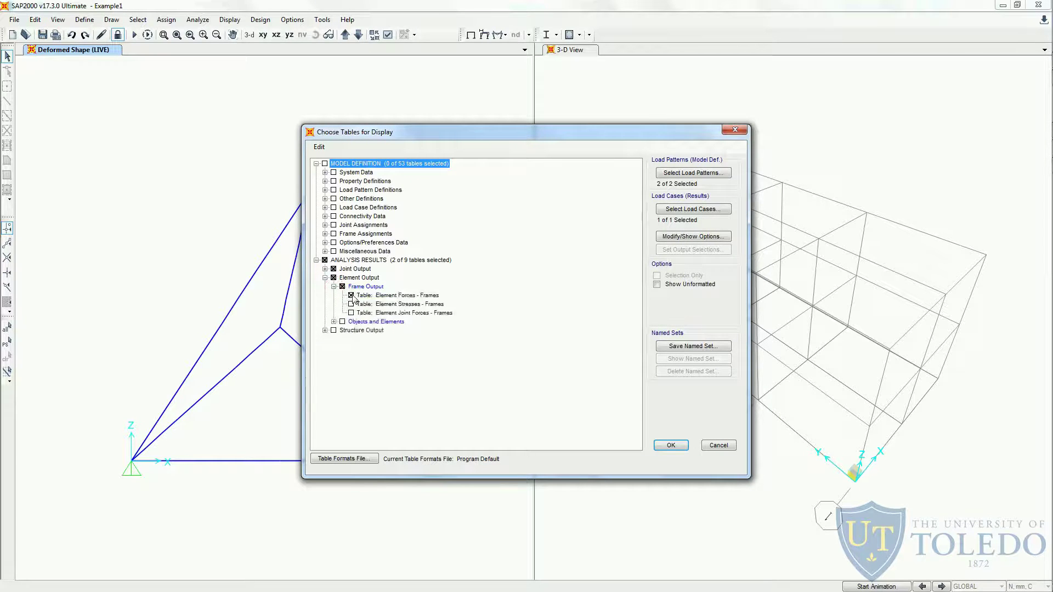
left_click(671, 445)
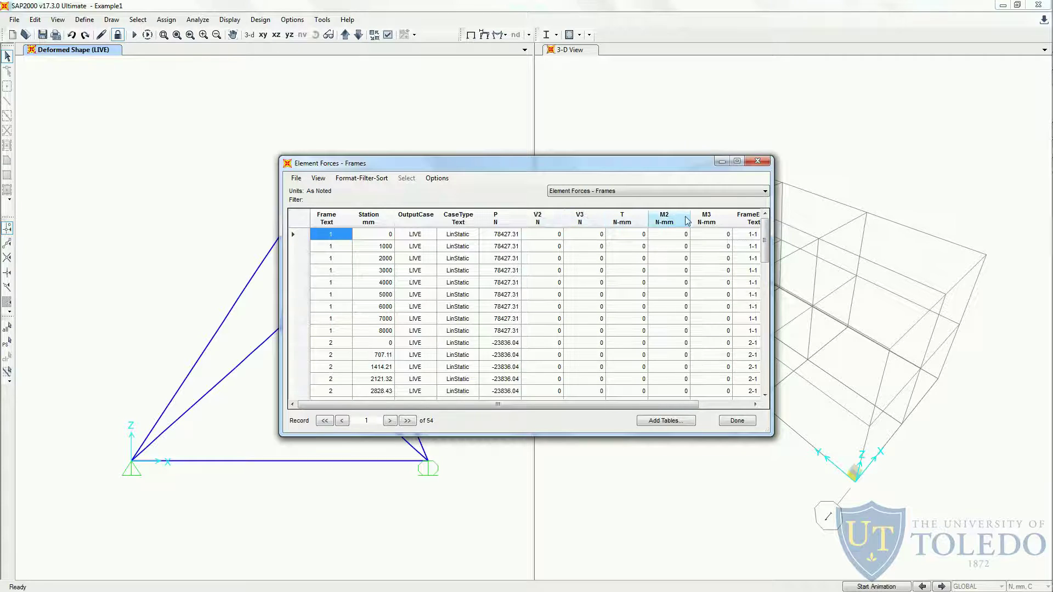
Examine the stations of frame 1 and their axial force P values in the element forces table.
mouse_move(766, 241)
left_mouse_down()
mouse_move(768, 385)
mouse_move(767, 236)
left_mouse_up()
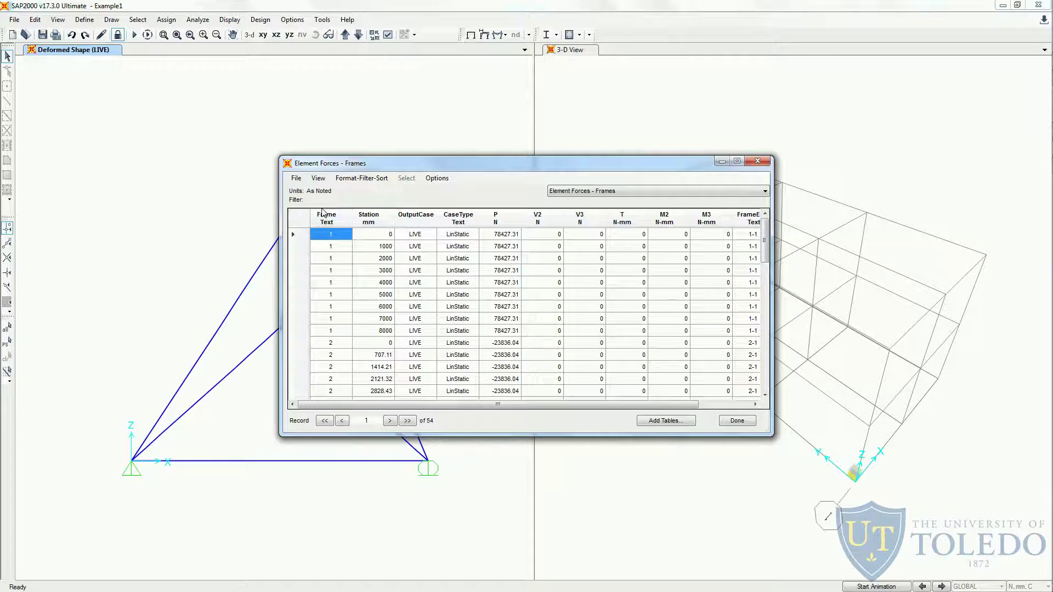
left_click(338, 332, "shift")
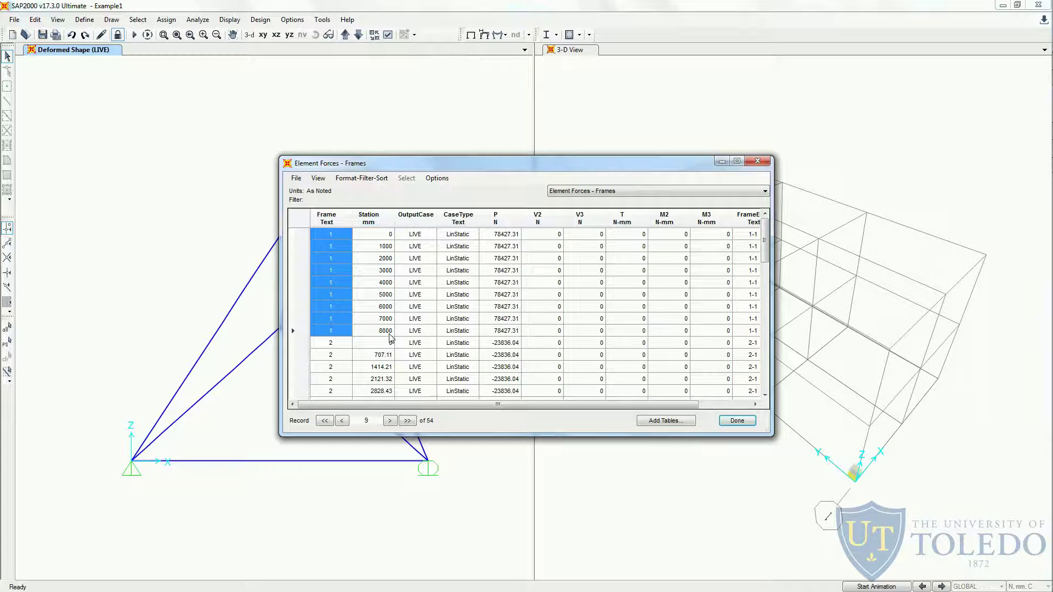
left_click(376, 235)
left_click(375, 246)
left_click(378, 258)
left_click(379, 306)
left_click(379, 331)
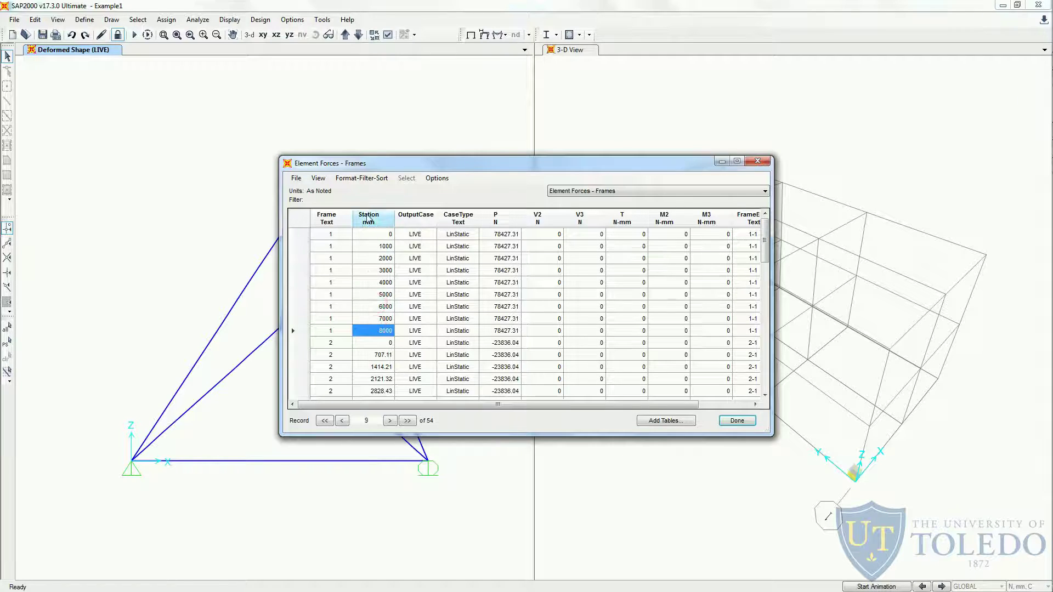
left_click(388, 246)
left_click(509, 247)
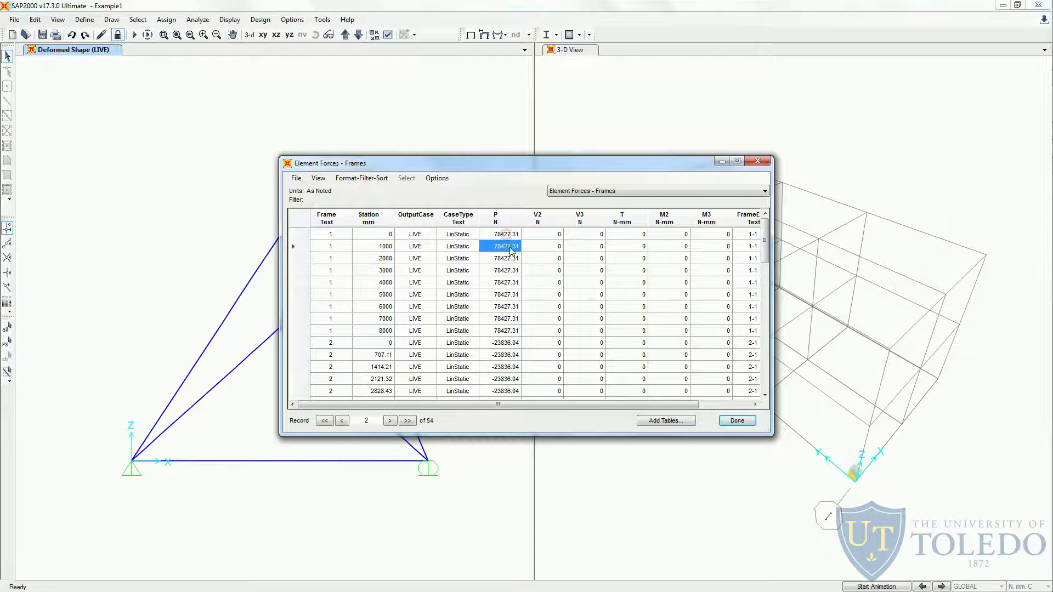
left_click(509, 270)
Sort the element force records by P in ascending and descending order.
left_click(502, 218)
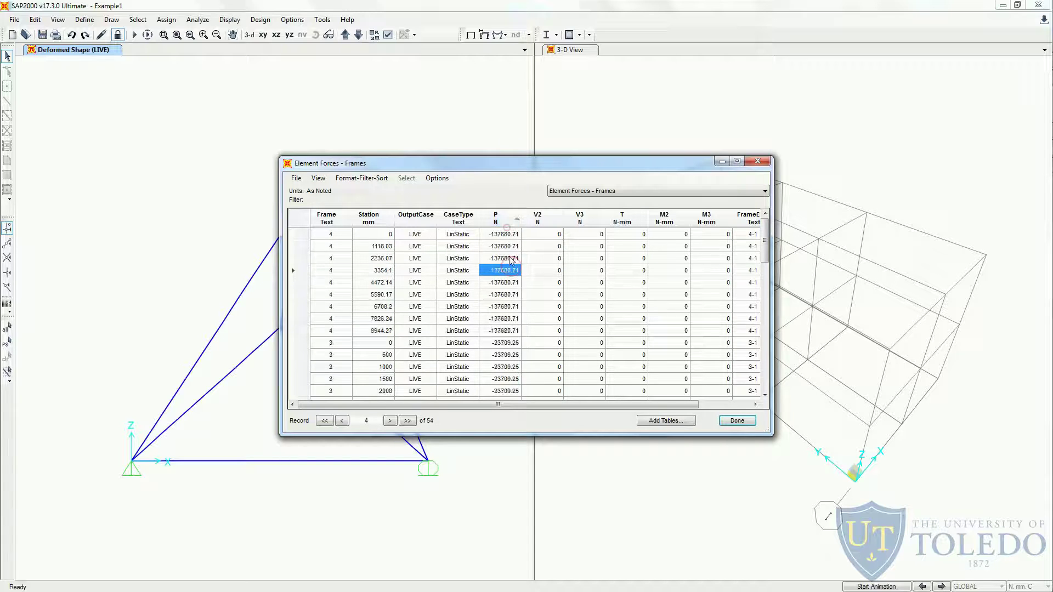
left_click(510, 259)
left_click(502, 218)
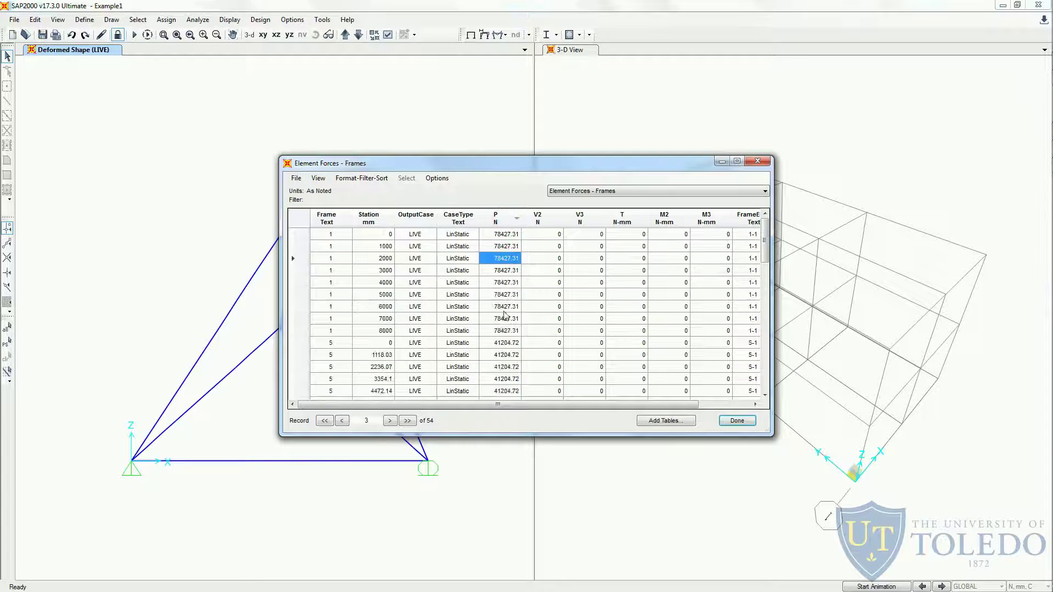
left_click(506, 331)
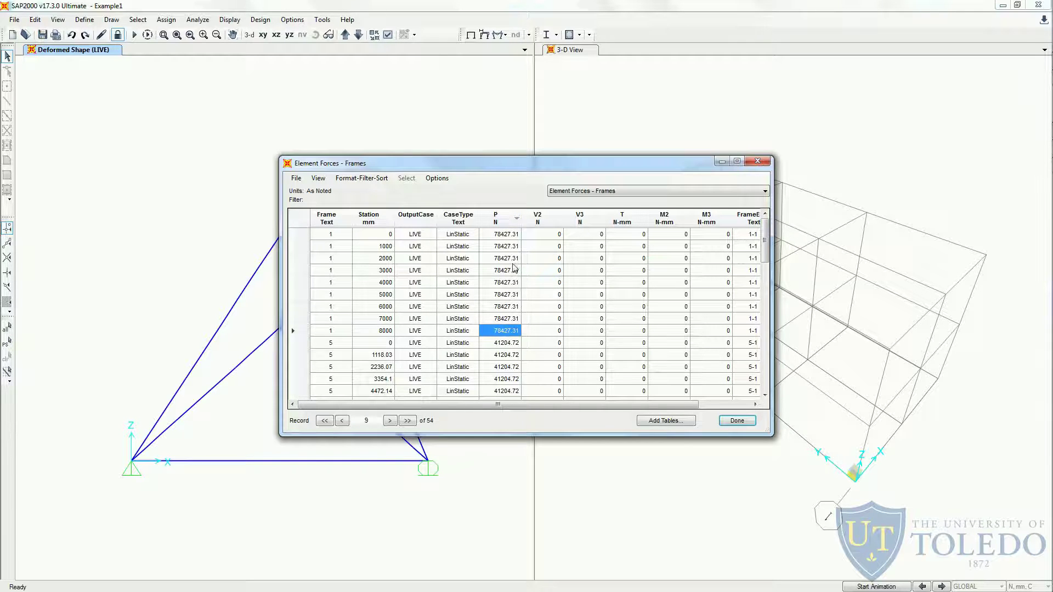
Sort the element force records by frame in ascending order and review them down to frame 6.
left_click(350, 221)
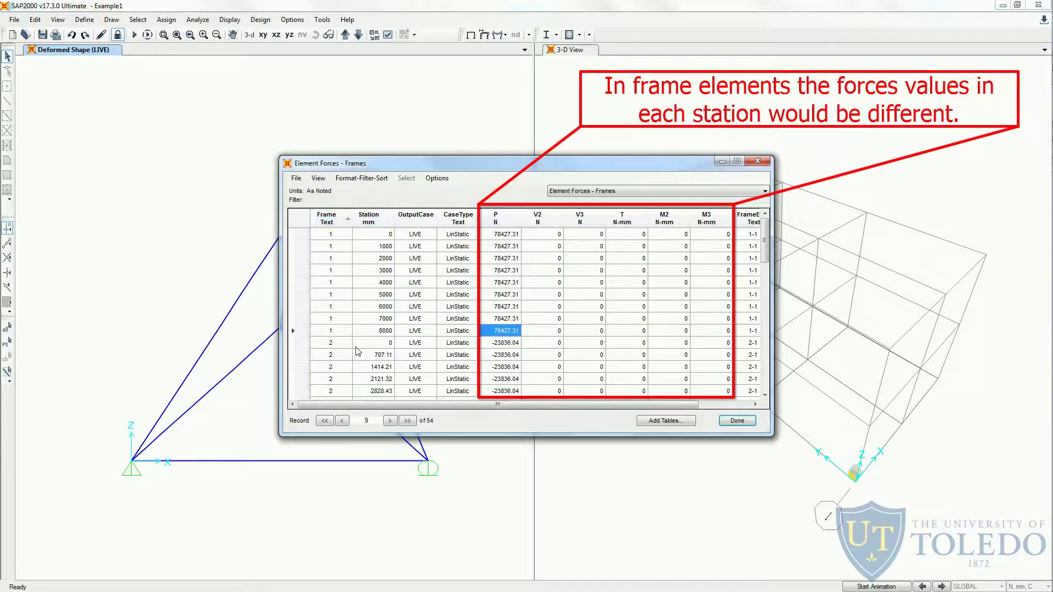
scroll(359, 353, "down", 3)
scroll(358, 354, "down", 10)
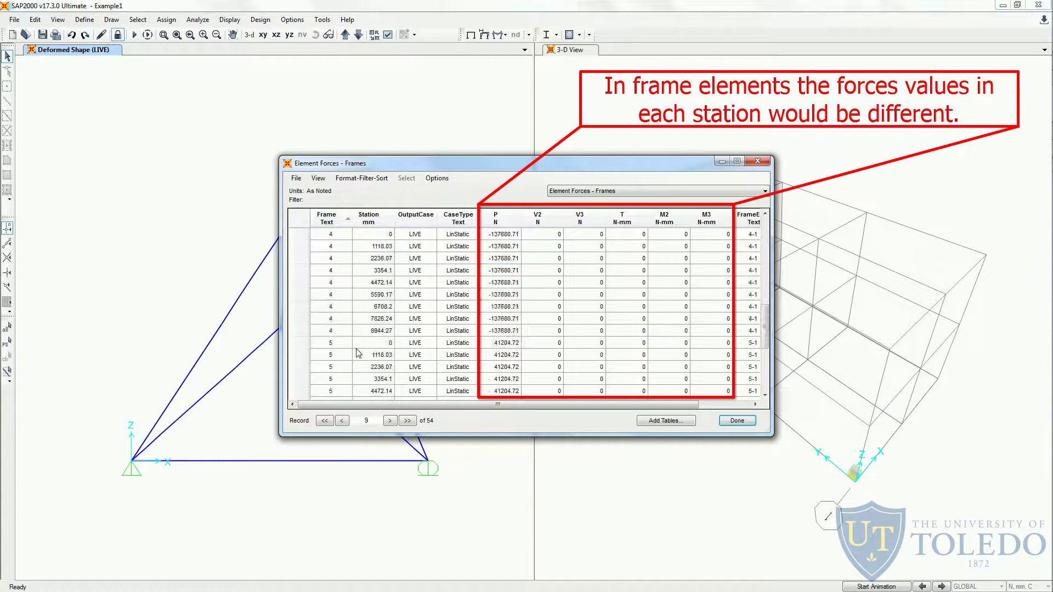
left_click(337, 391)
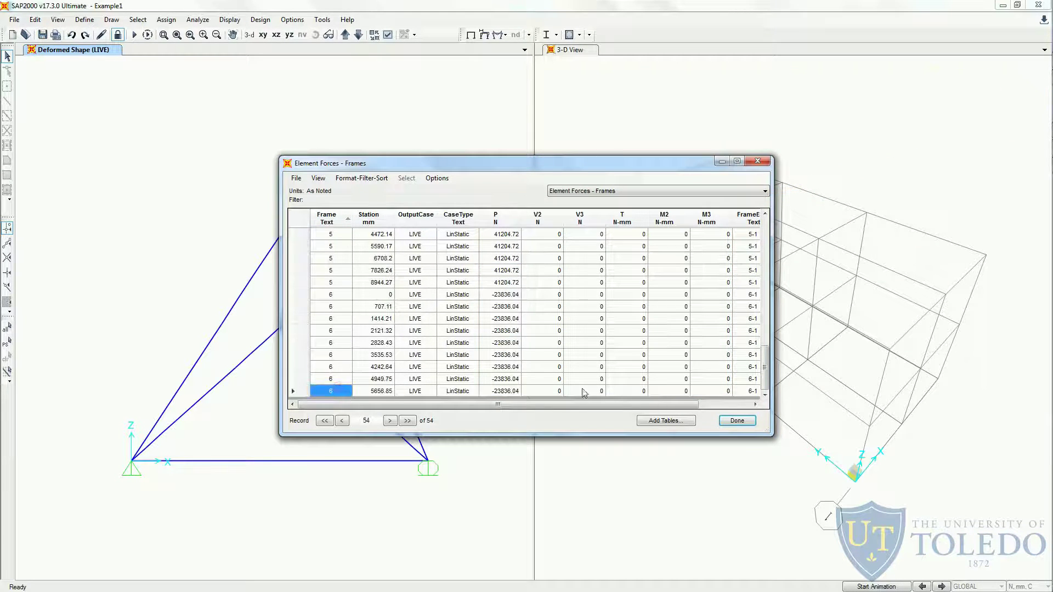
Copy all element force records and paste them into the Excel worksheet starting at cell K2.
scroll(340, 354, "up", 6)
scroll(326, 340, "up", 5)
left_click_drag(332, 239, 873, 513)
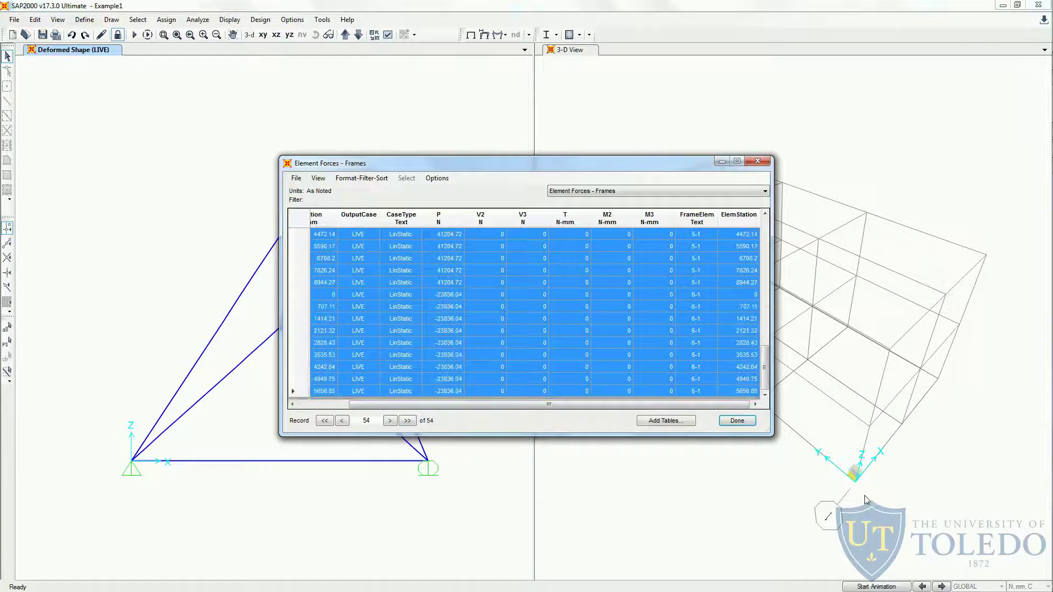
left_click(295, 177)
mouse_move(318, 178)
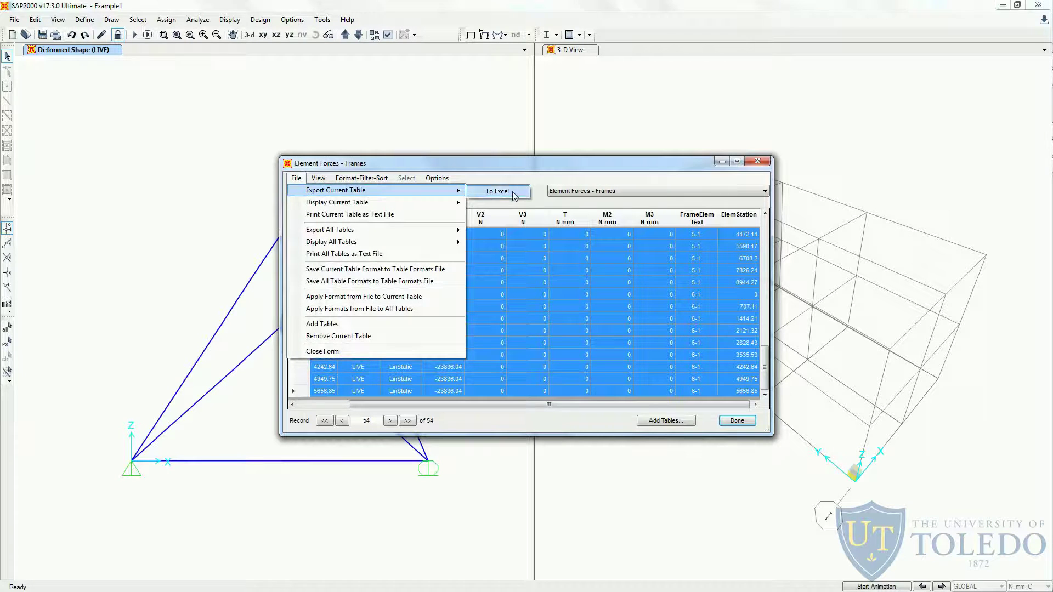
left_click(301, 341)
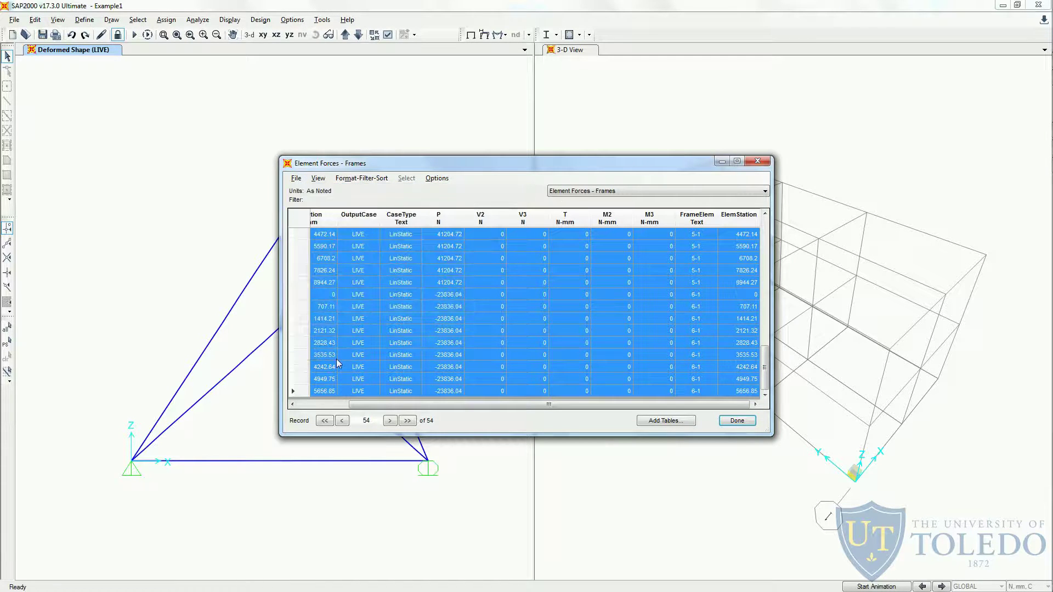
key("alt+Tab")
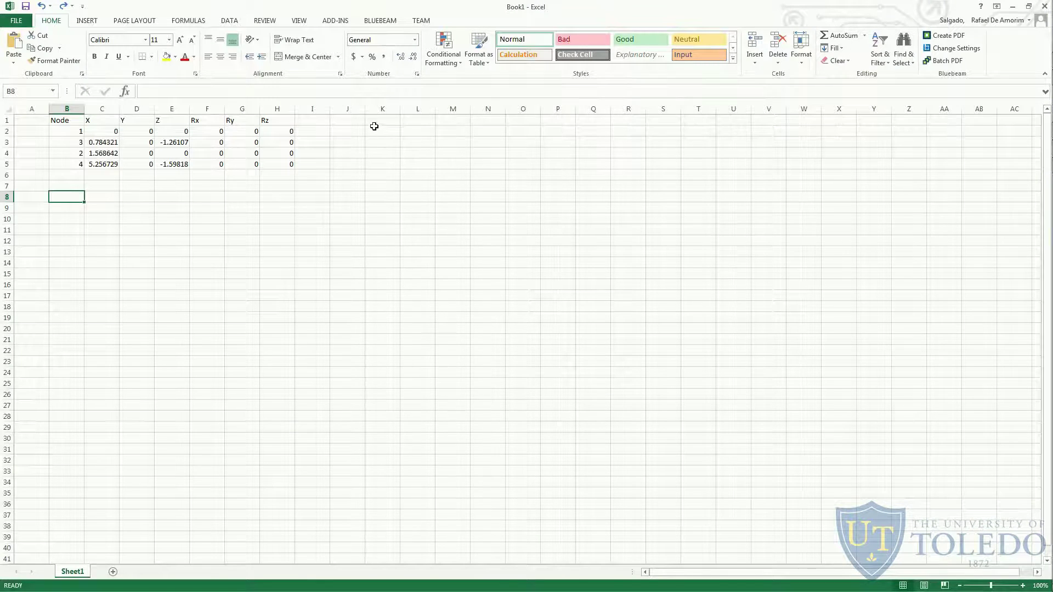
left_click(379, 132)
key("ctrl+v")
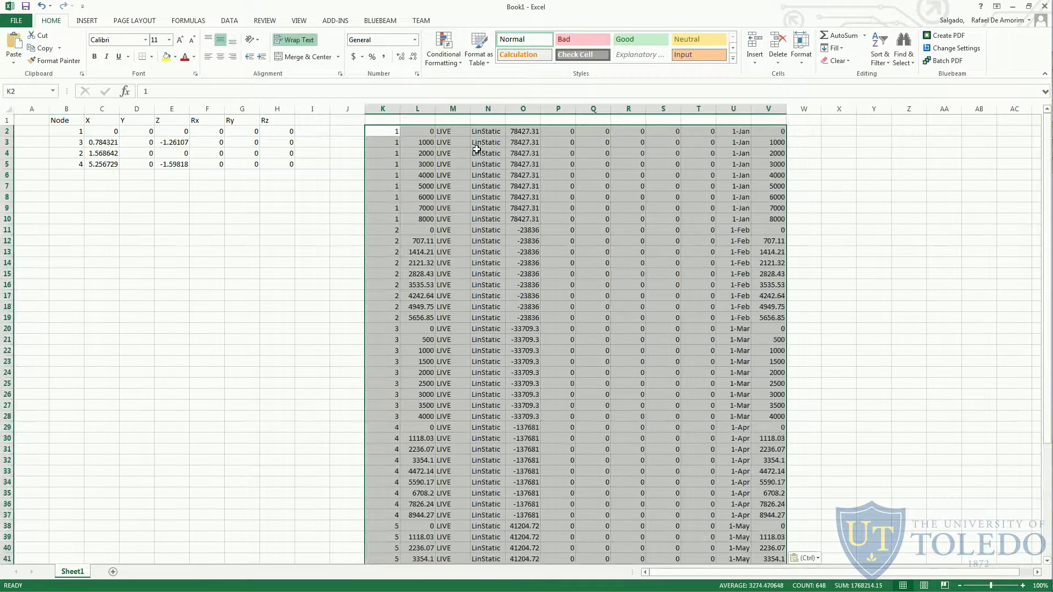
Delete worksheet columns L to N, which hold the station, output case and case type.
left_click(423, 128)
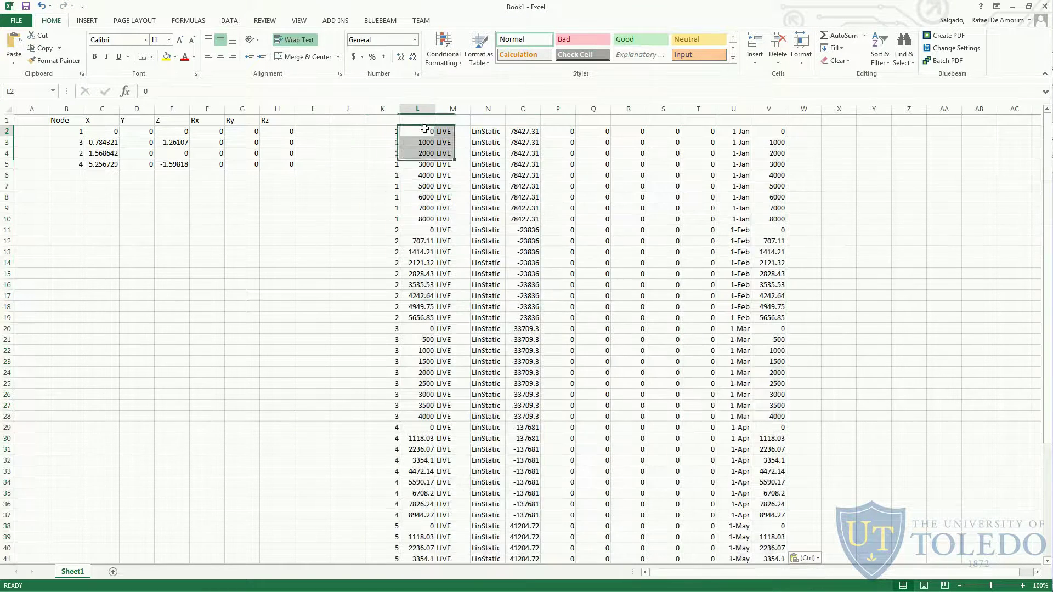
left_click(424, 109)
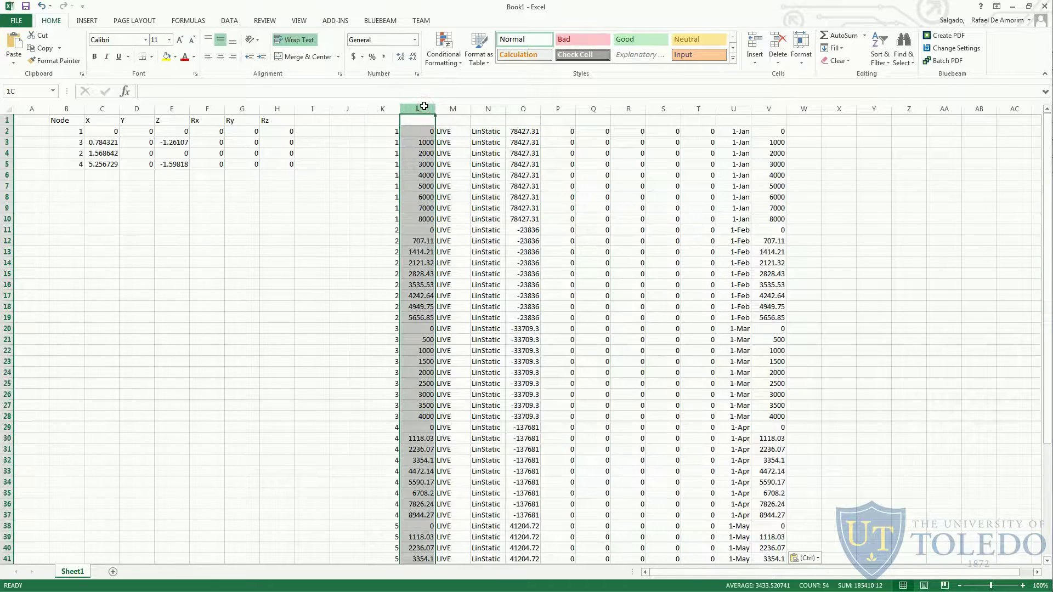
left_click_drag(424, 106, 479, 106)
key("Delete")
right_click(477, 103)
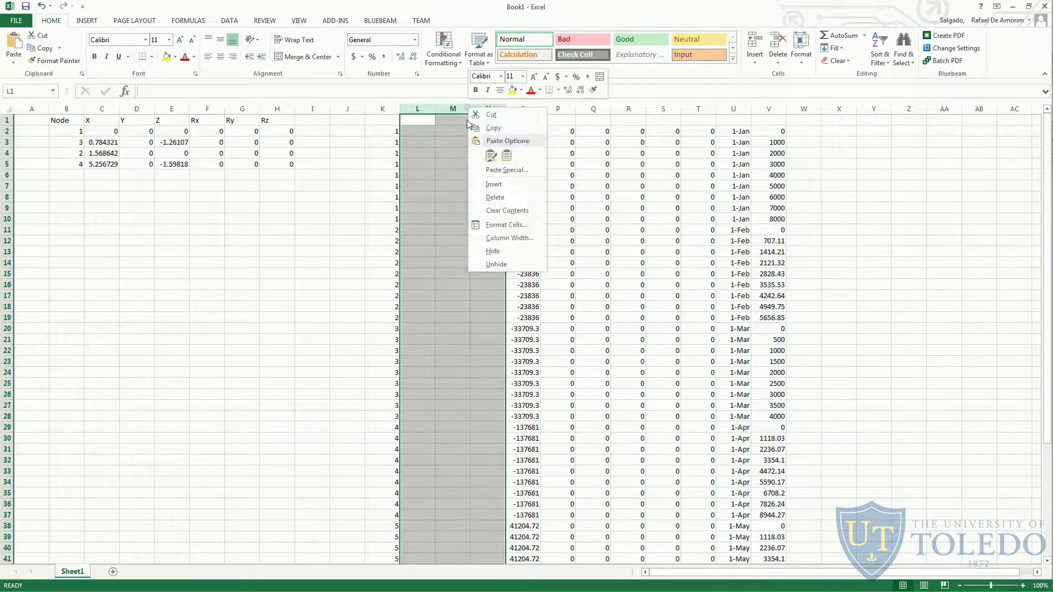
left_click(494, 200)
Delete worksheet columns M to Q, which hold the shear, torsion and moment values.
left_click_drag(460, 107, 600, 108)
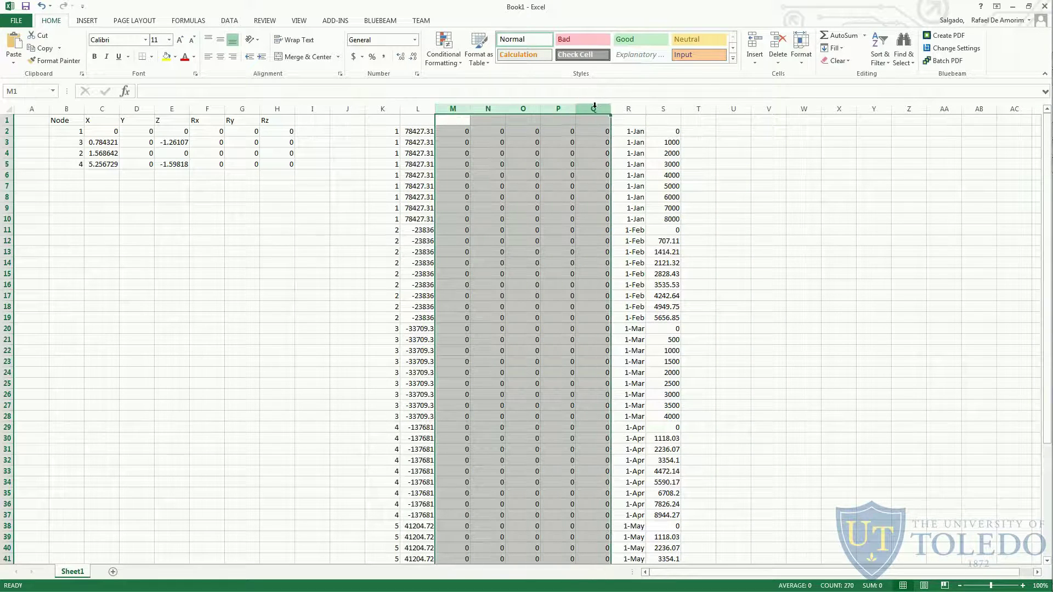
right_click(595, 104)
left_click(627, 199)
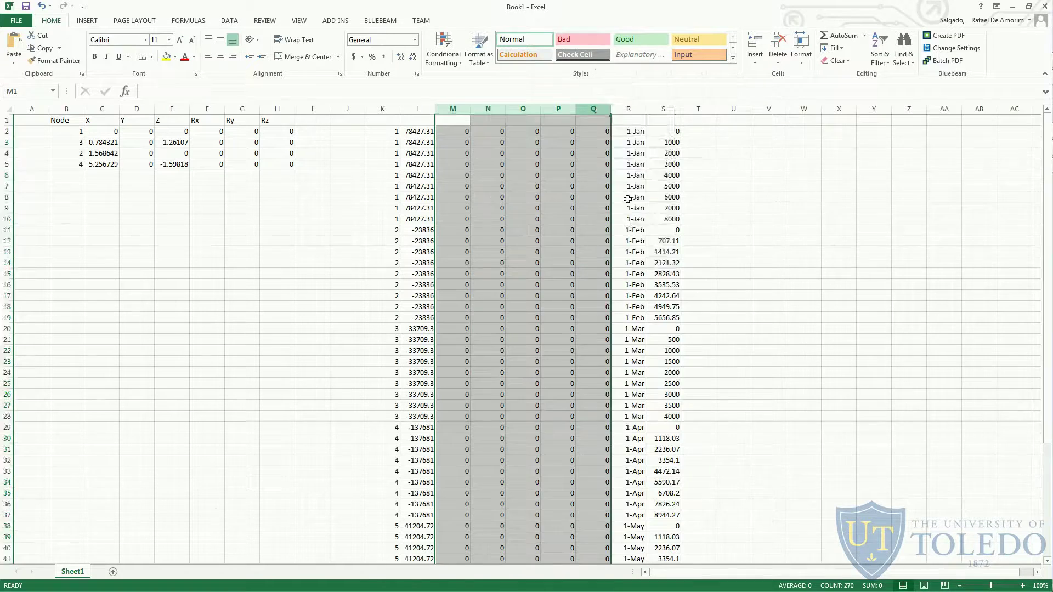
Delete the two leftover worksheet columns after the axial force values, which hold the frame element names and element stations.
left_click(458, 107)
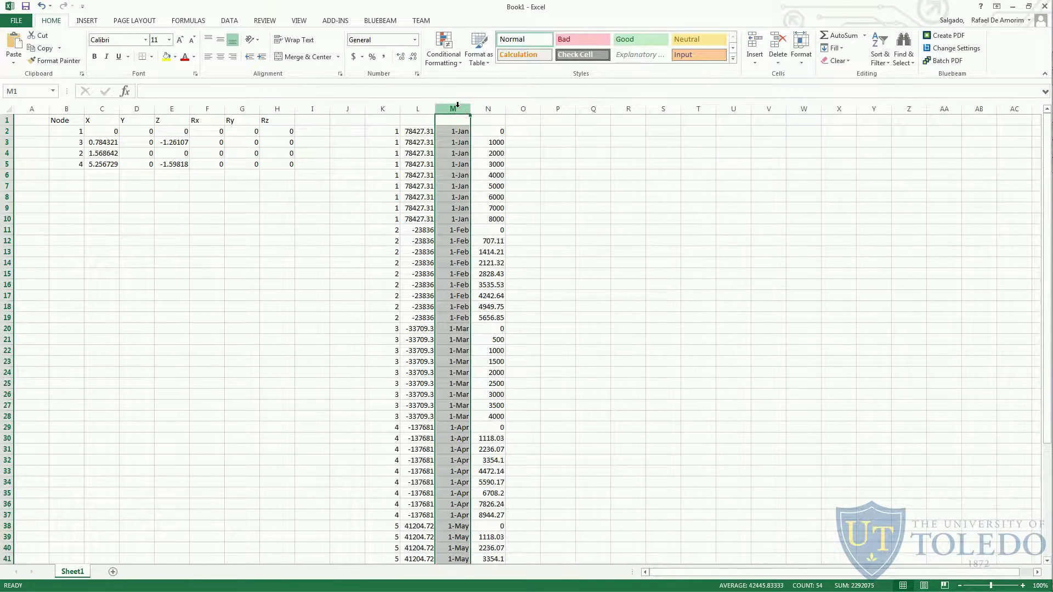
right_click(458, 104)
left_click(505, 197)
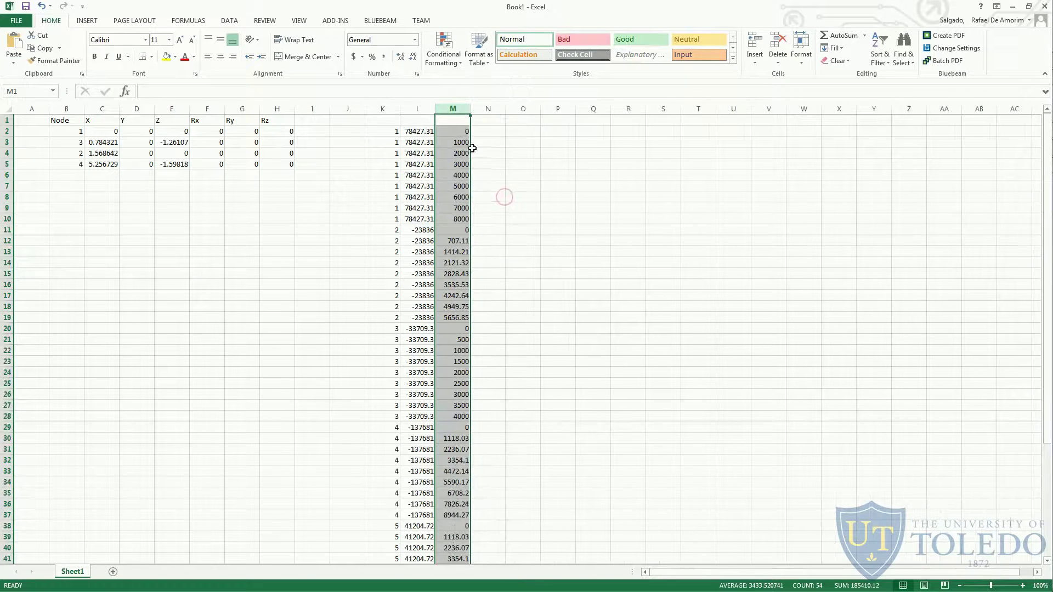
right_click(456, 105)
left_click(505, 196)
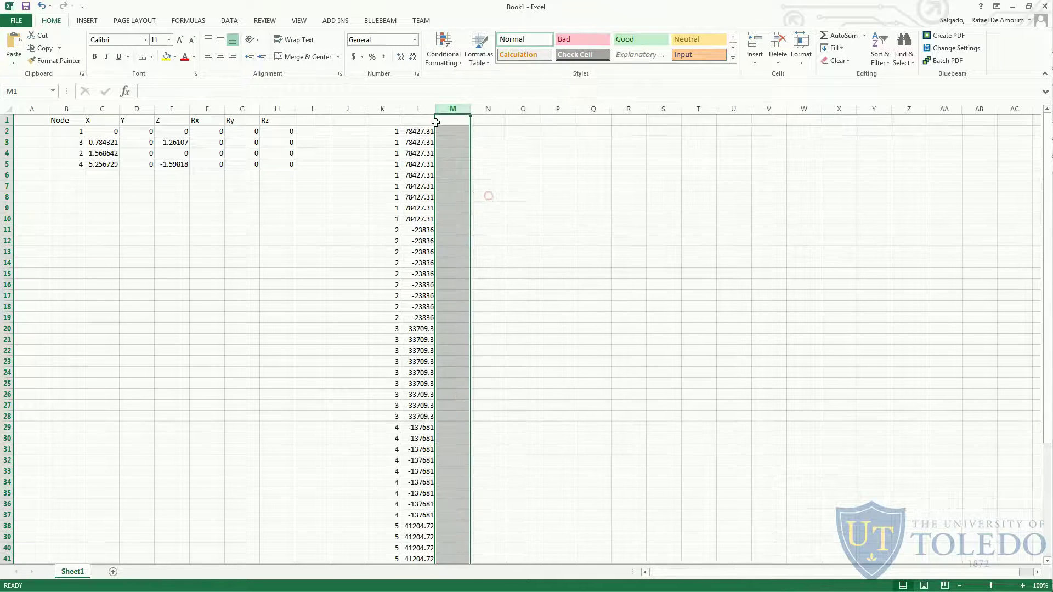
Enter the heading Axial Force in cell L1 and fit column L to its contents.
left_click(431, 121)
type("Axial Force")
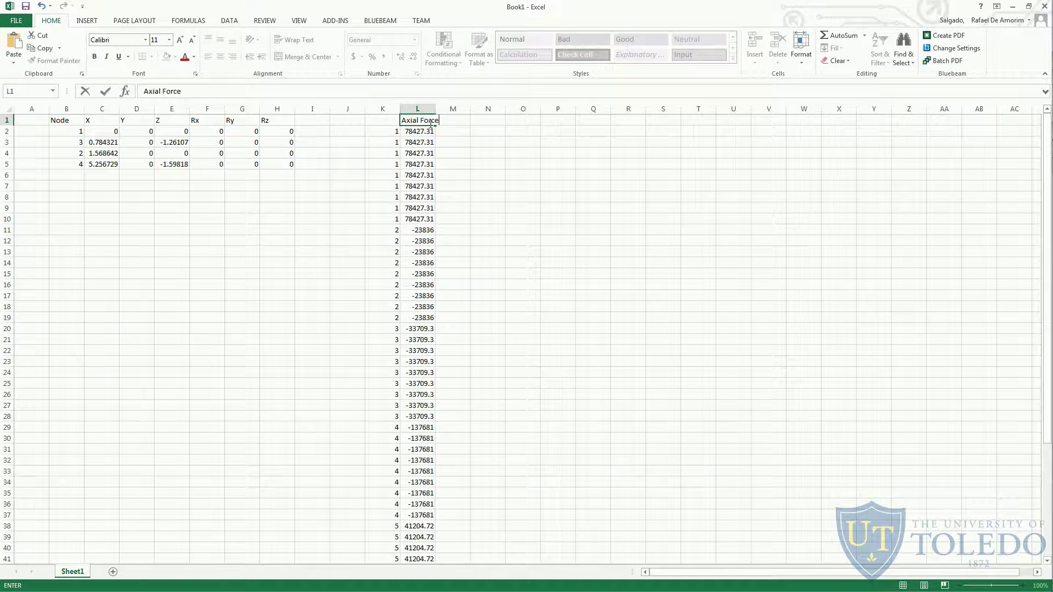
left_click(496, 195)
double_click(436, 109)
Delete the duplicate station records in columns K and L, keeping a single row for each of elements 1 to 6.
left_click_drag(387, 129, 386, 217)
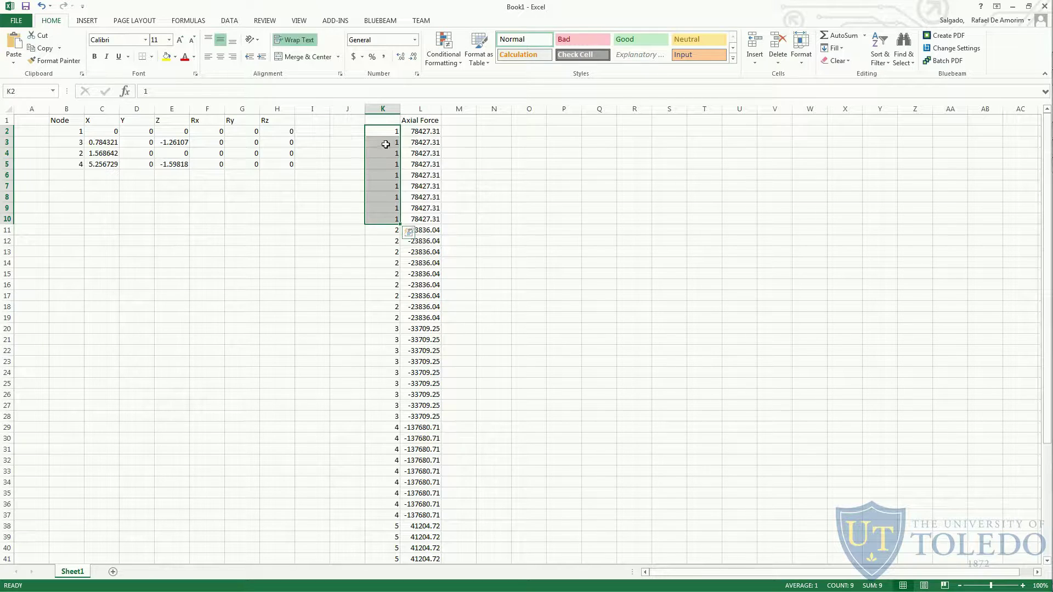
left_click_drag(389, 142, 426, 221)
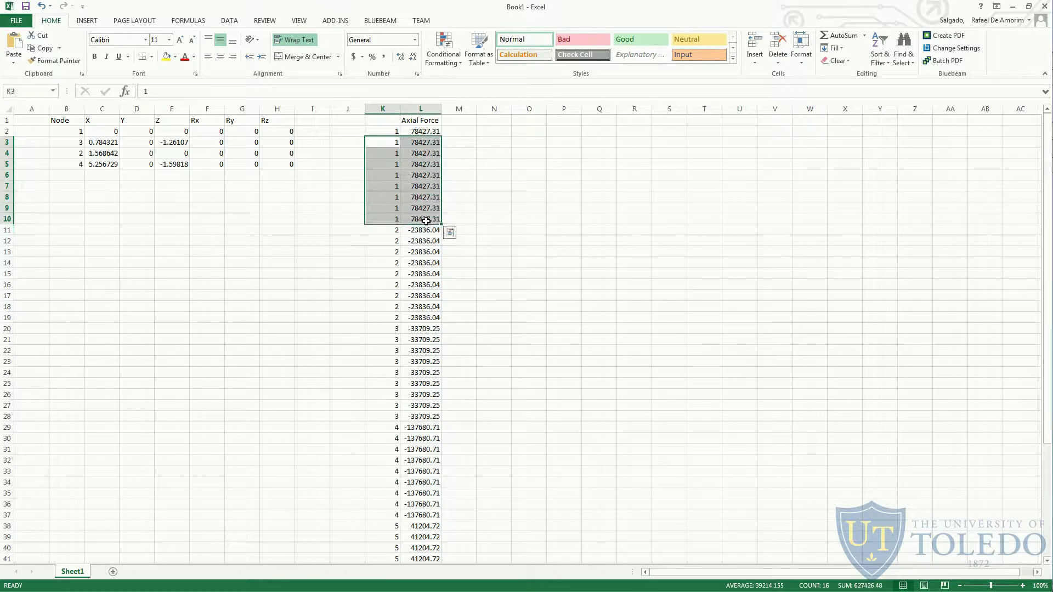
key("Delete")
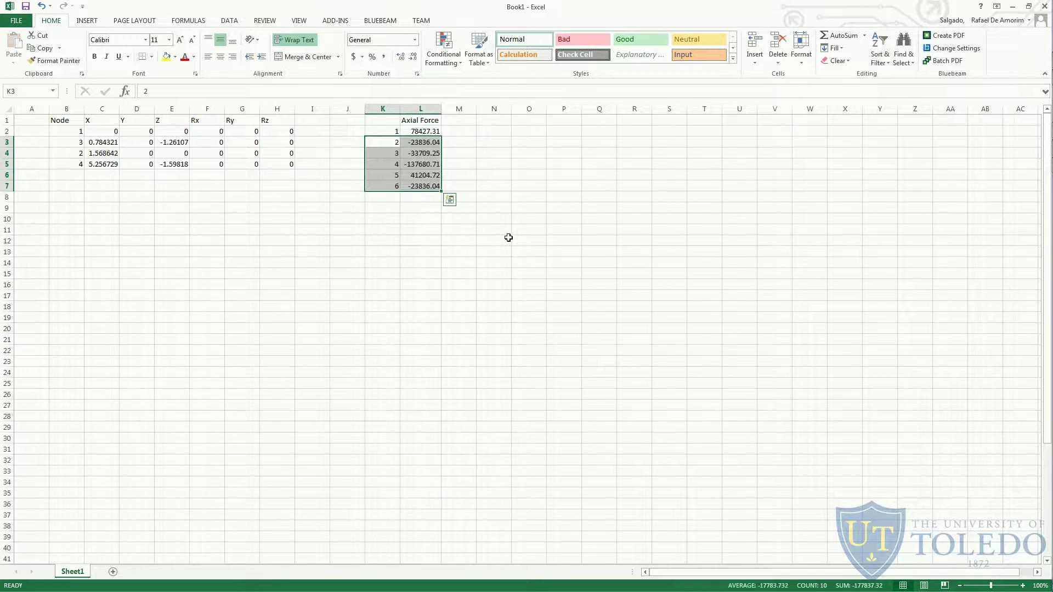
left_click(496, 241)
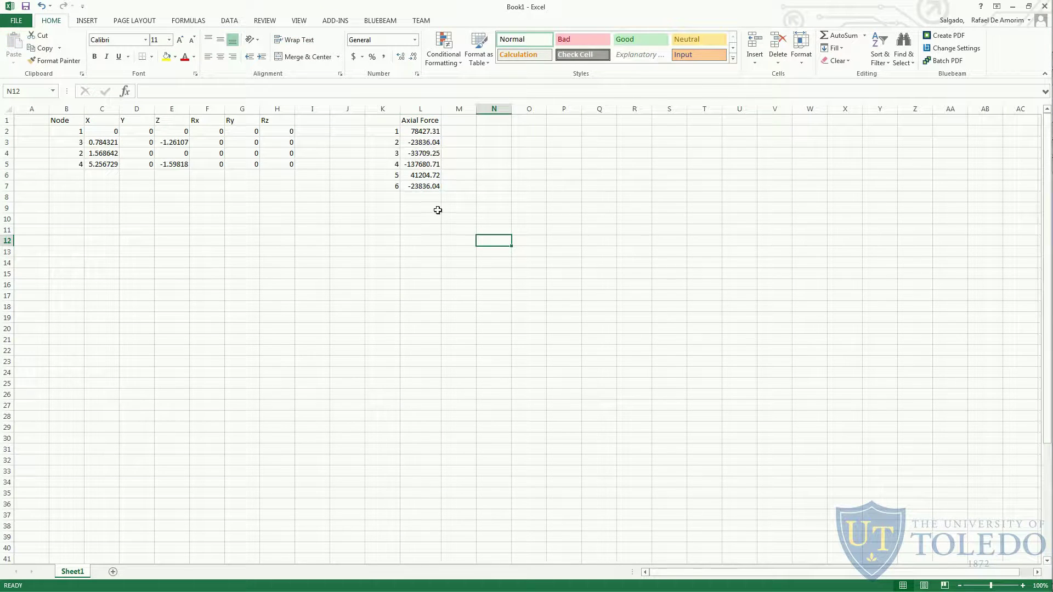
Add the heading Element in cell K1 and the heading Type in cell M1.
left_click(382, 120)
type("Element")
left_click(456, 206)
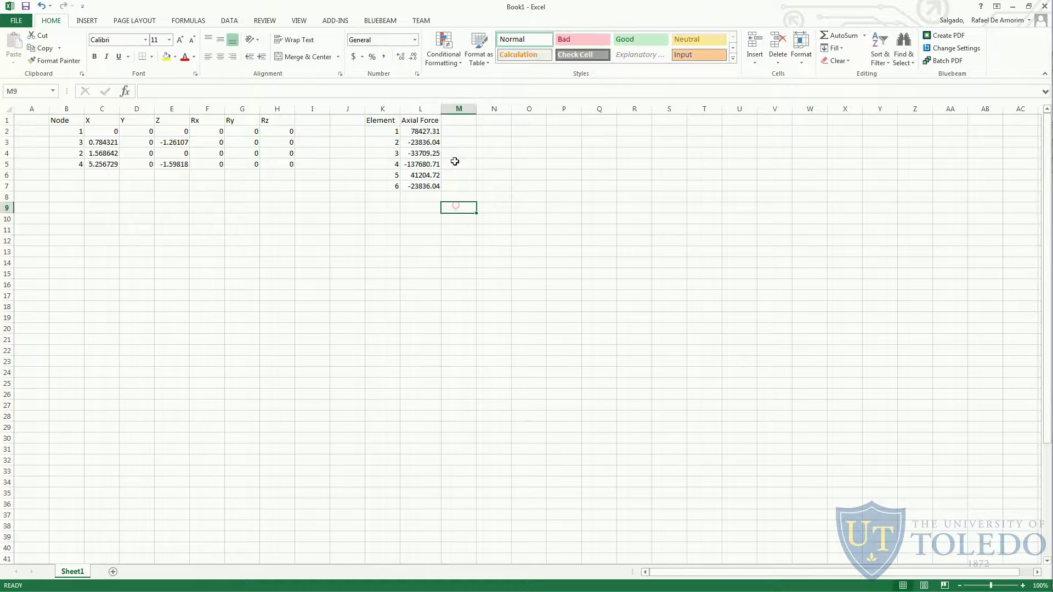
left_click(461, 120)
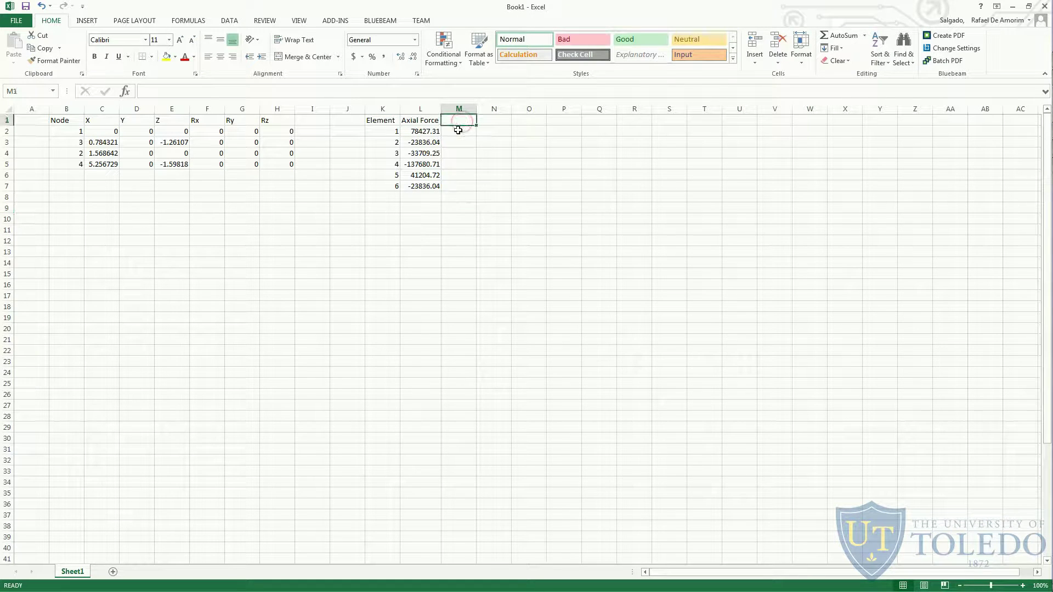
type("Type")
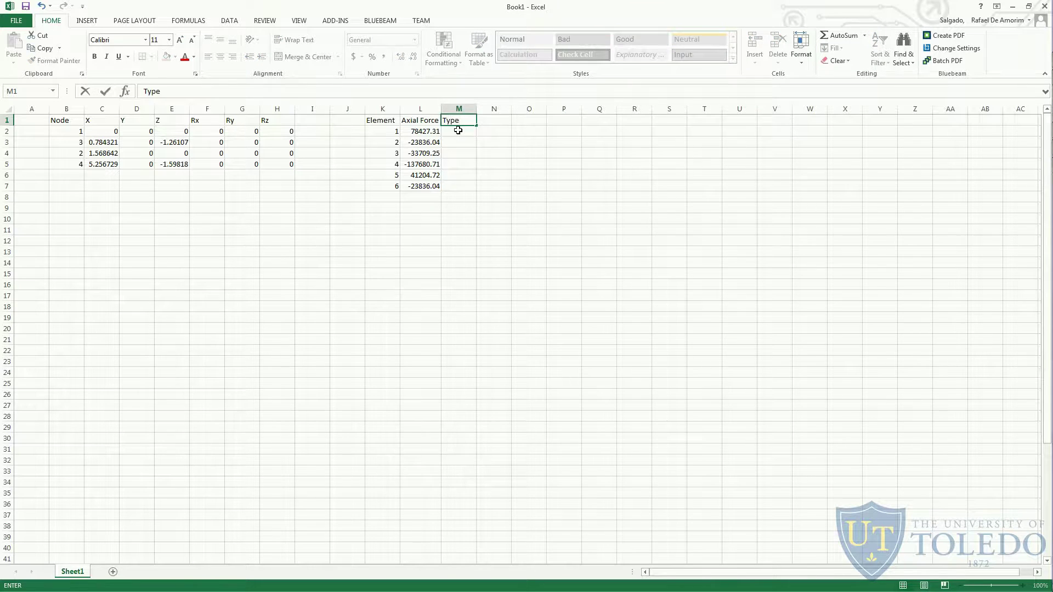
Fill the Type column for elements 1 to 6 with T, C, C, C, T and C according to the sign of each force.
left_click(458, 130)
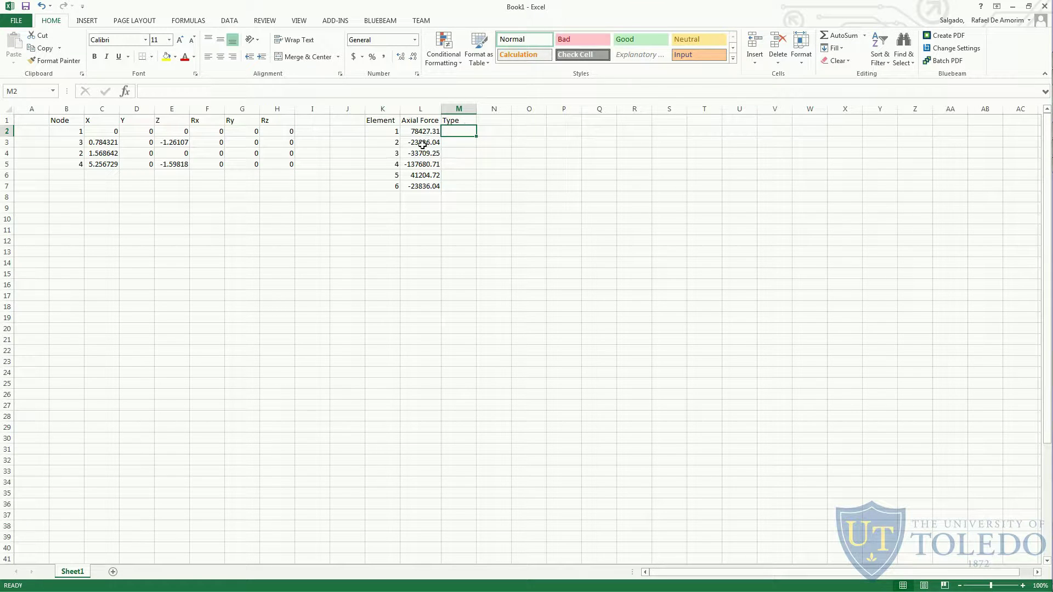
type("T")
key("Return")
type("C")
key("Return")
type("C")
key("Return")
type("C")
key("Return")
type("T")
key("Return")
type("C")
left_click(479, 233)
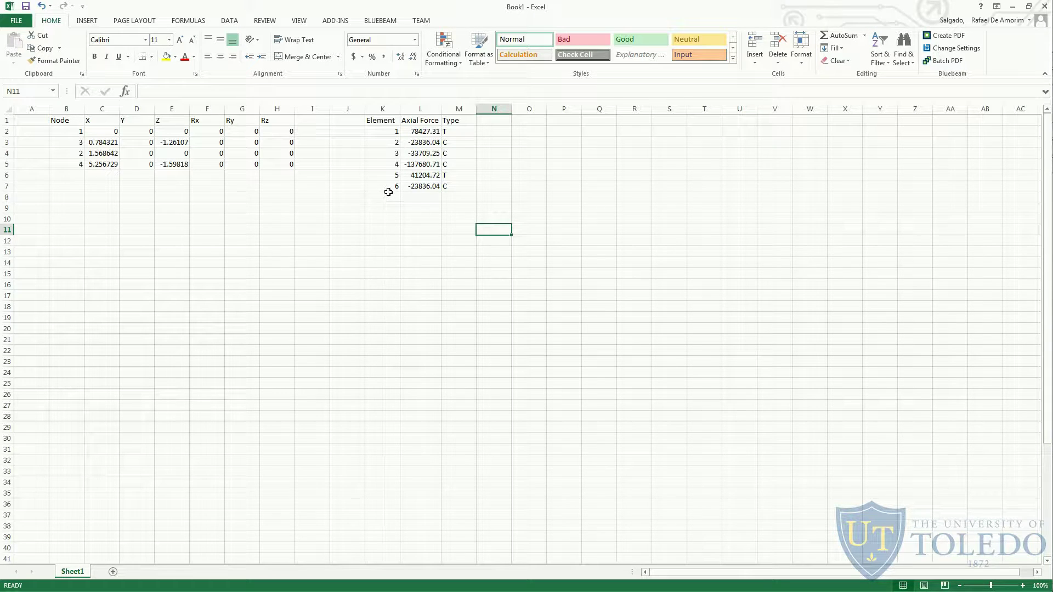
Switch to SAP2000, show the undeformed truss with joint and frame labels, and return to the Excel worksheet.
key("alt+Tab")
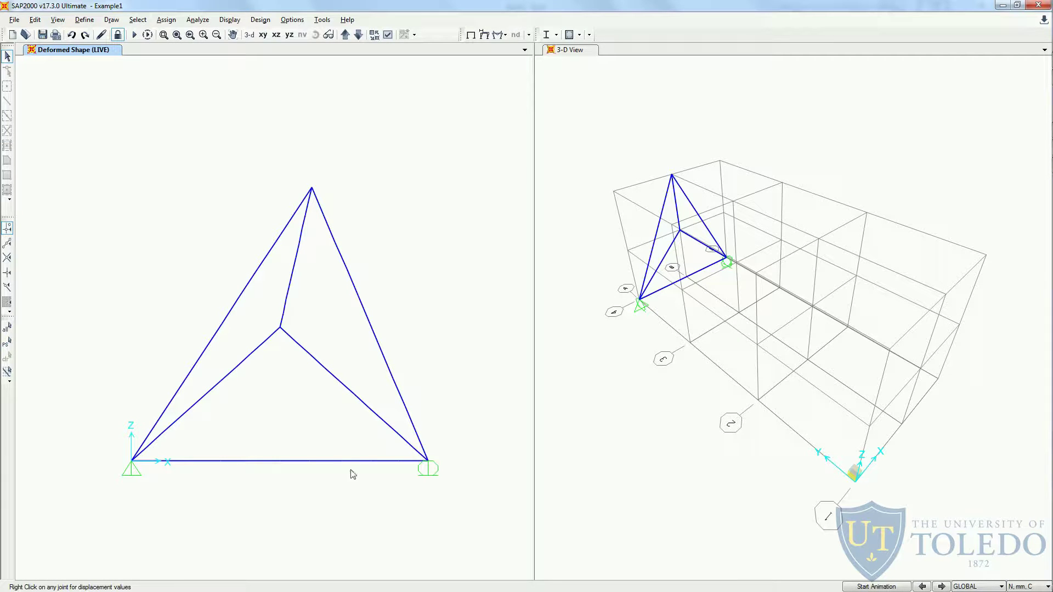
left_click(388, 34)
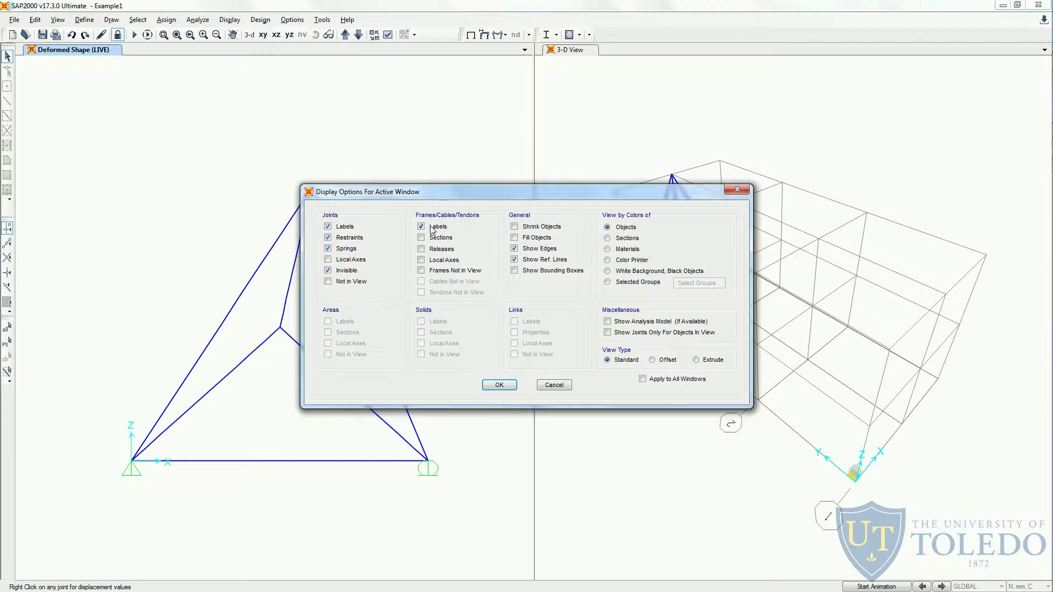
left_click(498, 385)
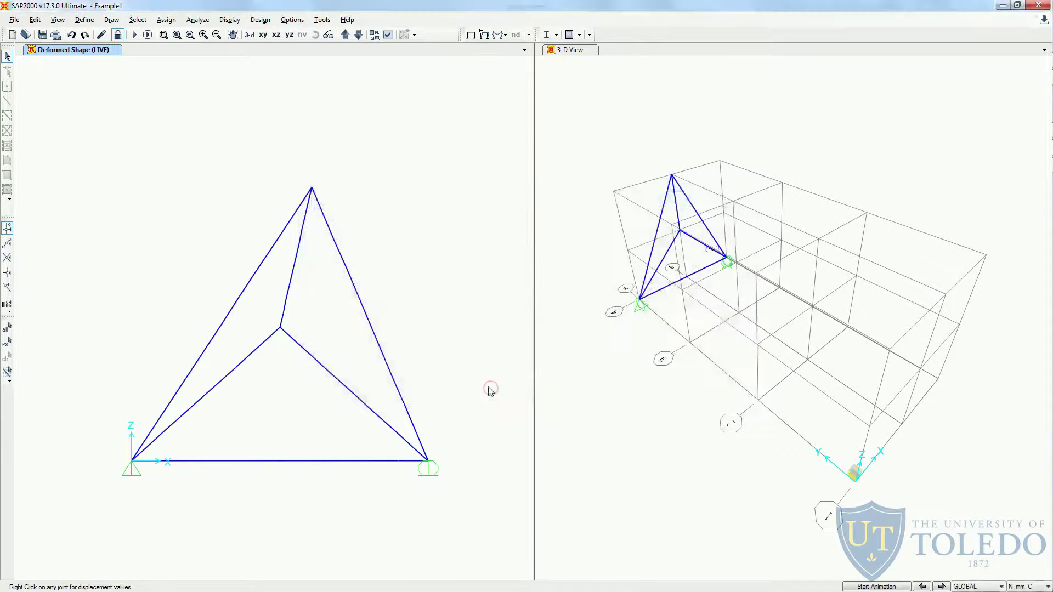
left_click(236, 22)
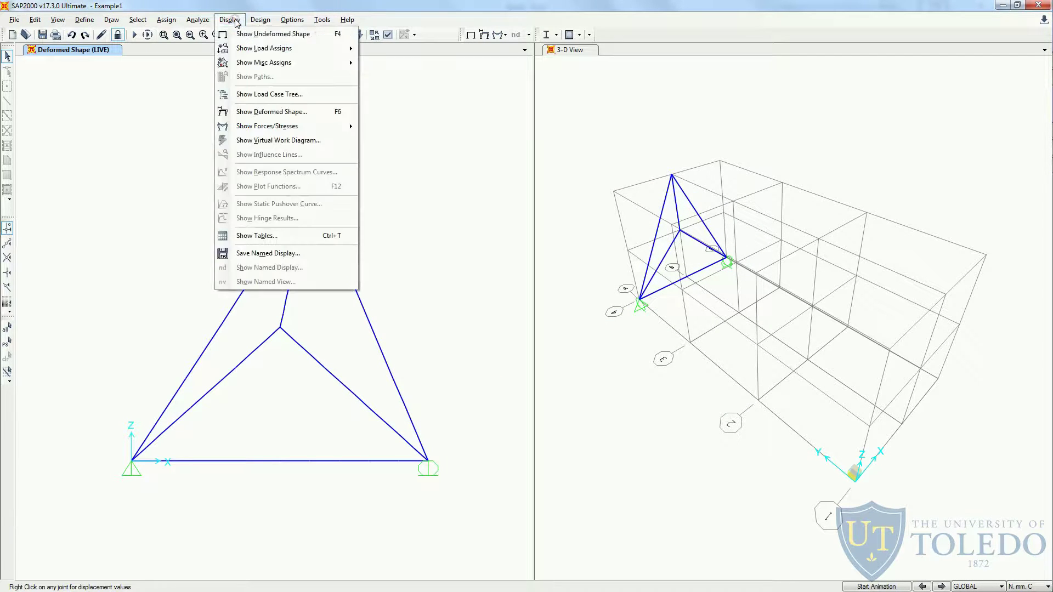
left_click(299, 36)
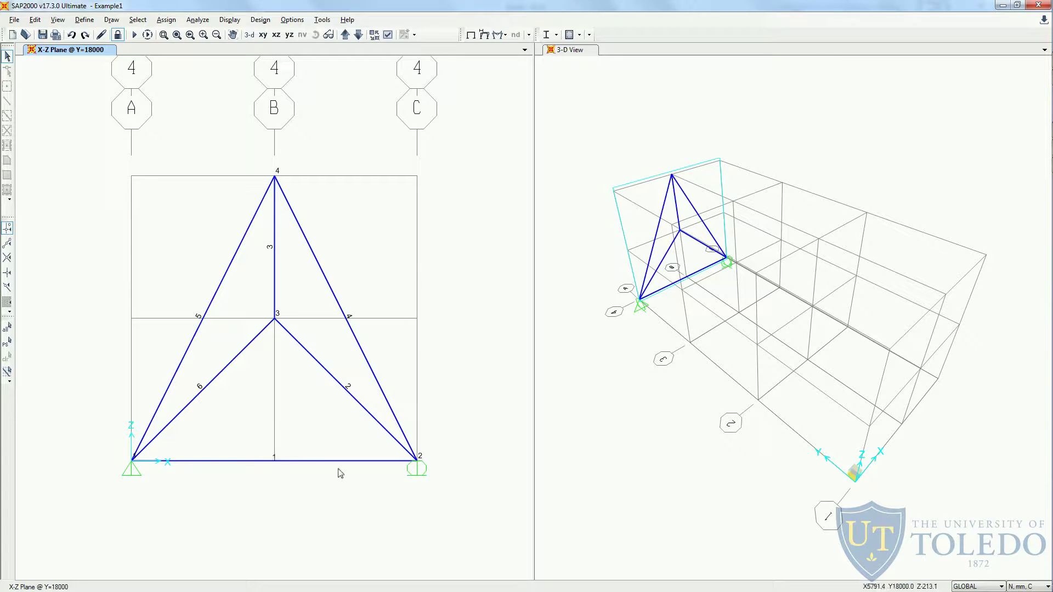
key("alt+Tab")
Try to rename the first element as 1-2 in cell K2.
left_click(393, 132)
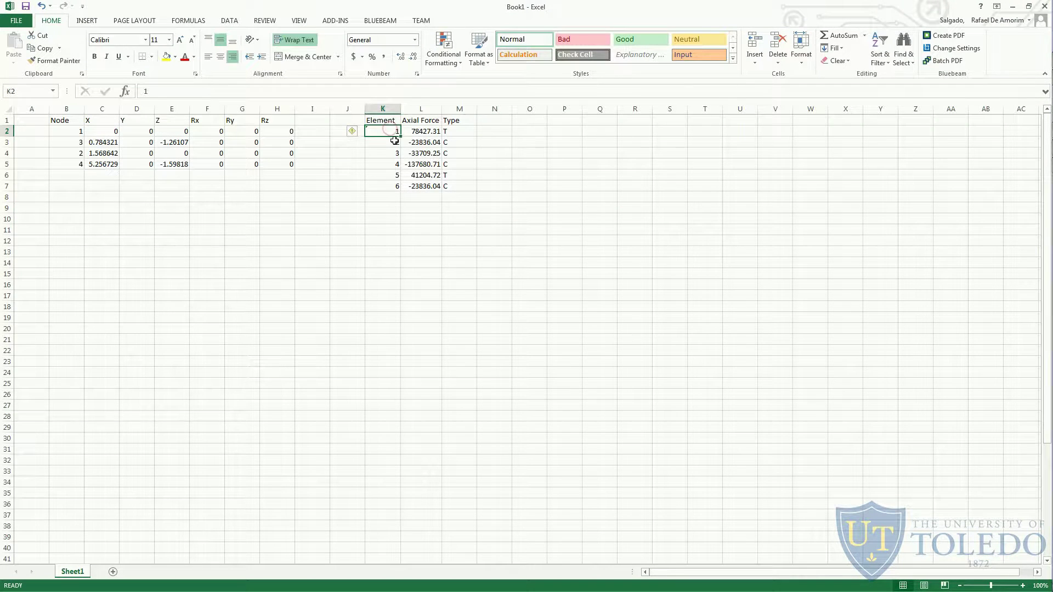
type("1-2")
key("Return")
left_click(395, 141)
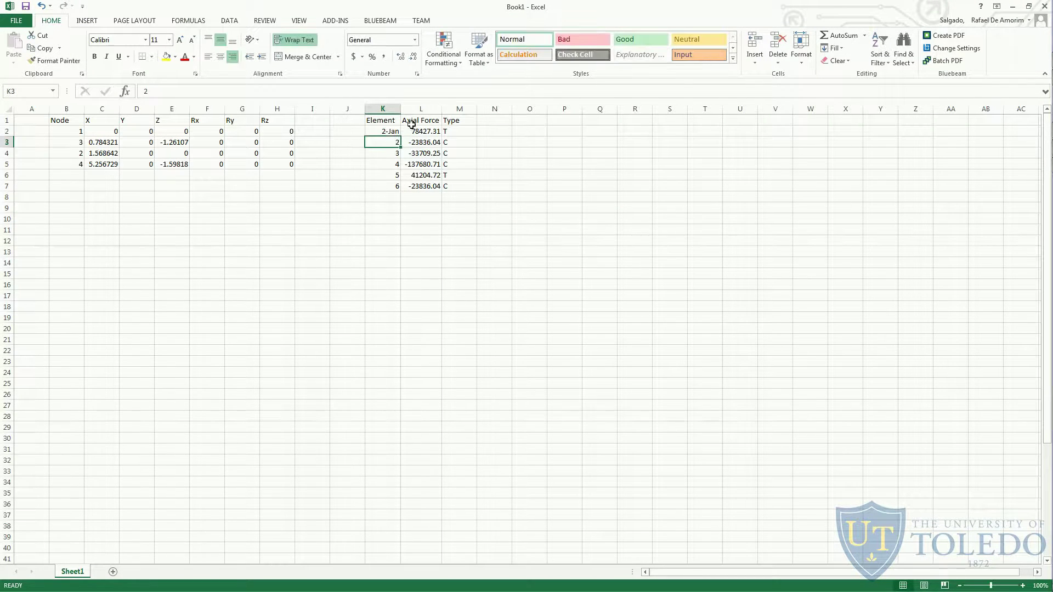
Format cell K2 as Text and enter the element name 1-2.
left_click(384, 131)
left_click(415, 40)
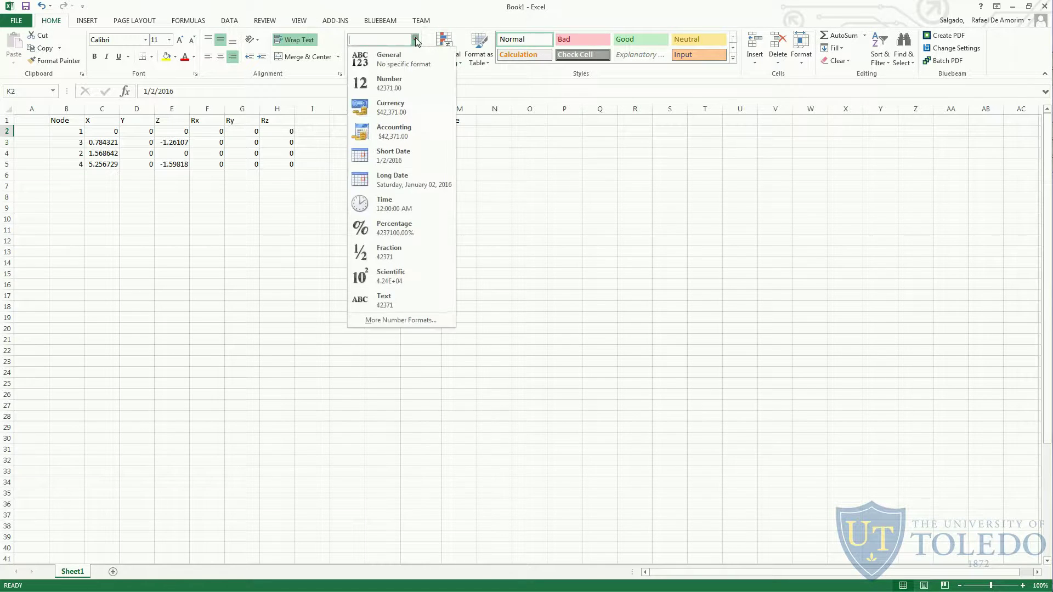
left_click(386, 299)
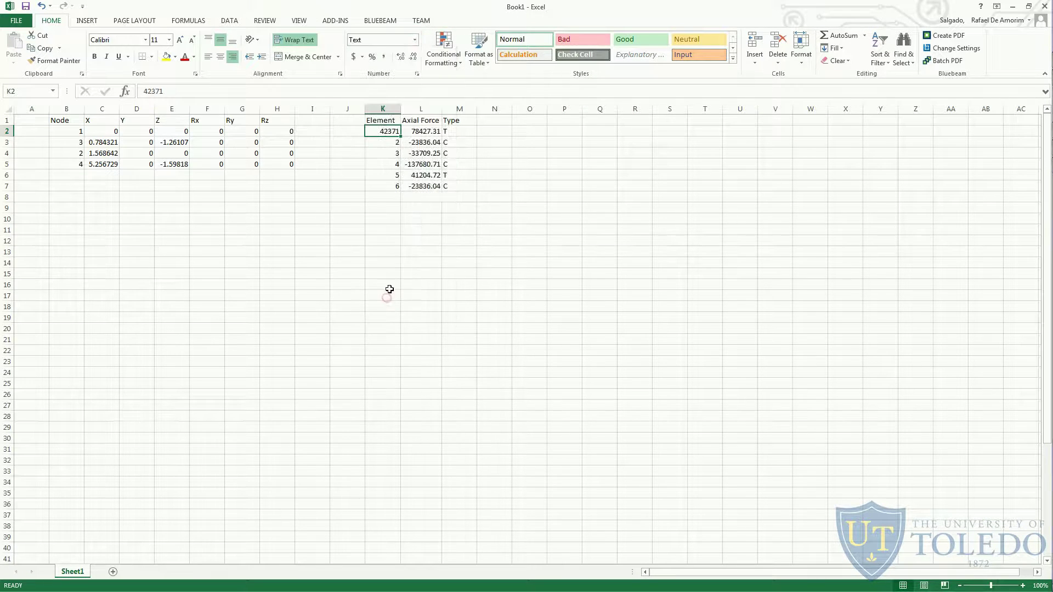
type("1-2")
key("Return")
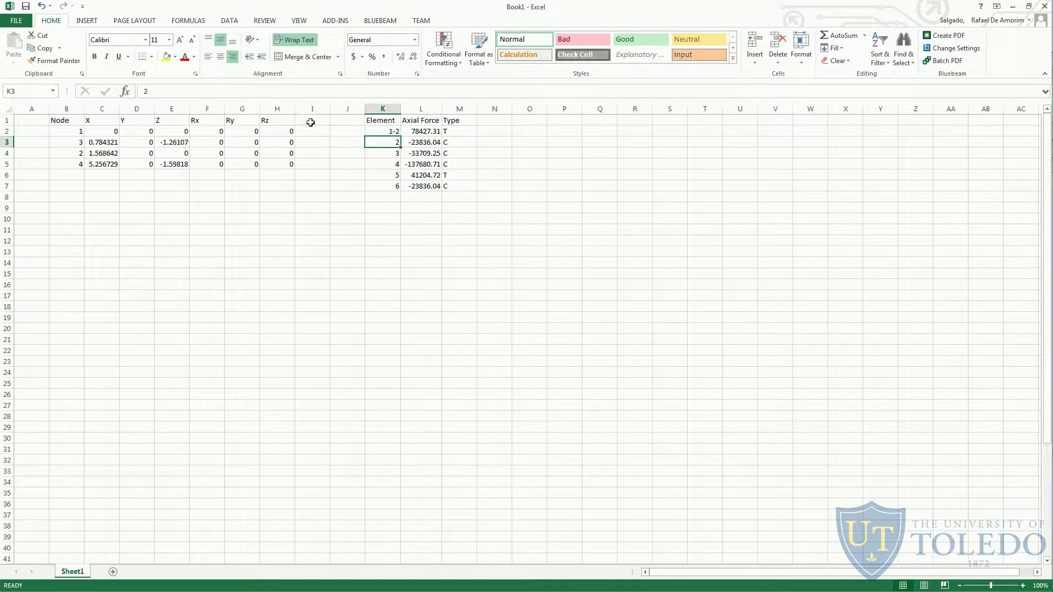
Switch to the PDF handout and check the requirements for the support reaction table.
key("alt+Tab")
key("alt+Tab")
key("alt+Tab")
key("alt+Tab")
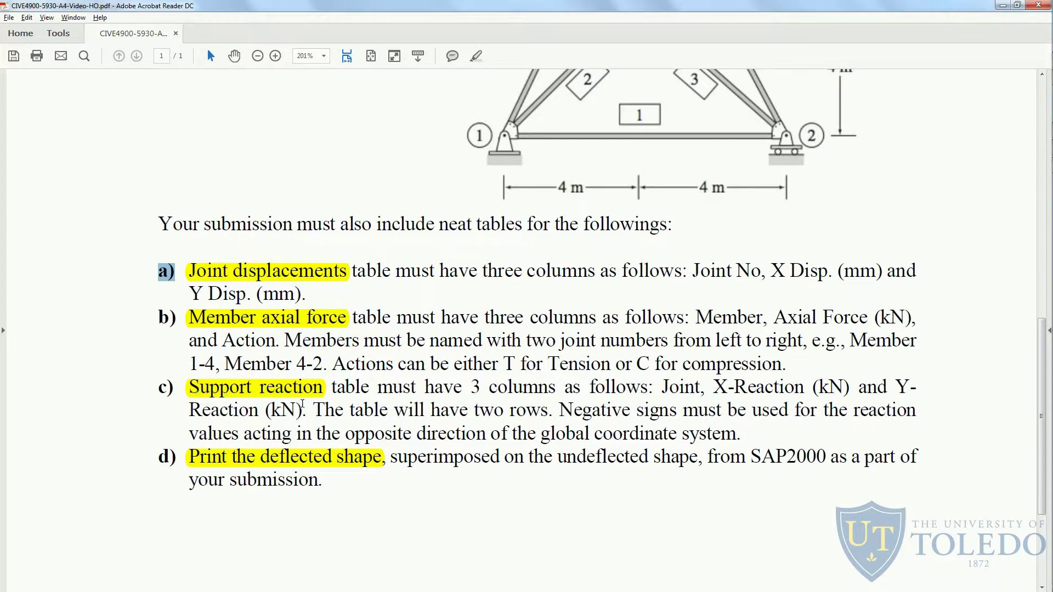
Switch to SAP2000, add the joint Reactions results to the tables for display, and show the Joint Reactions table.
key("alt+Tab")
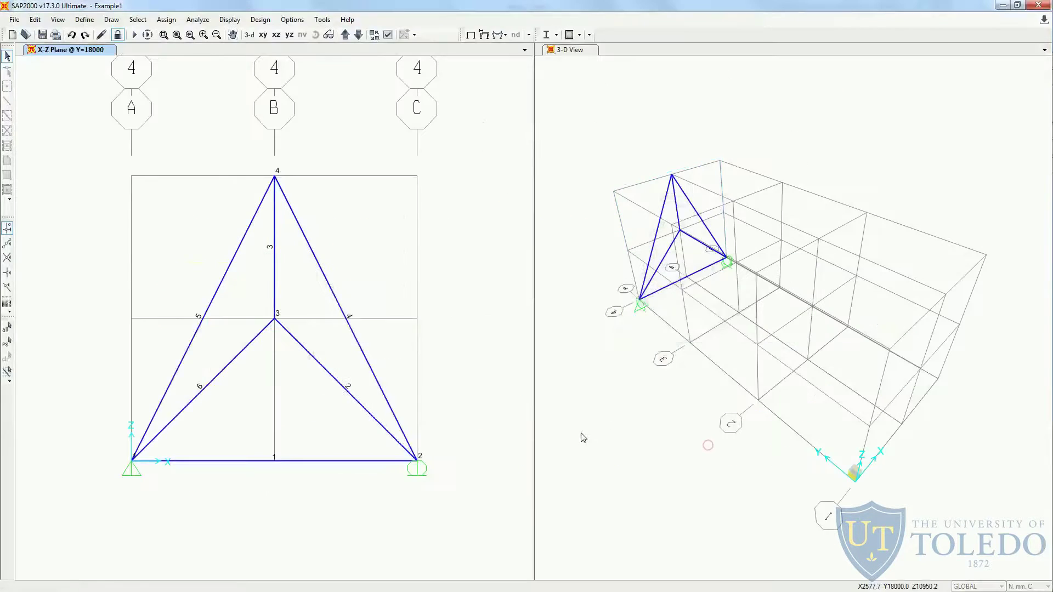
left_click(230, 20)
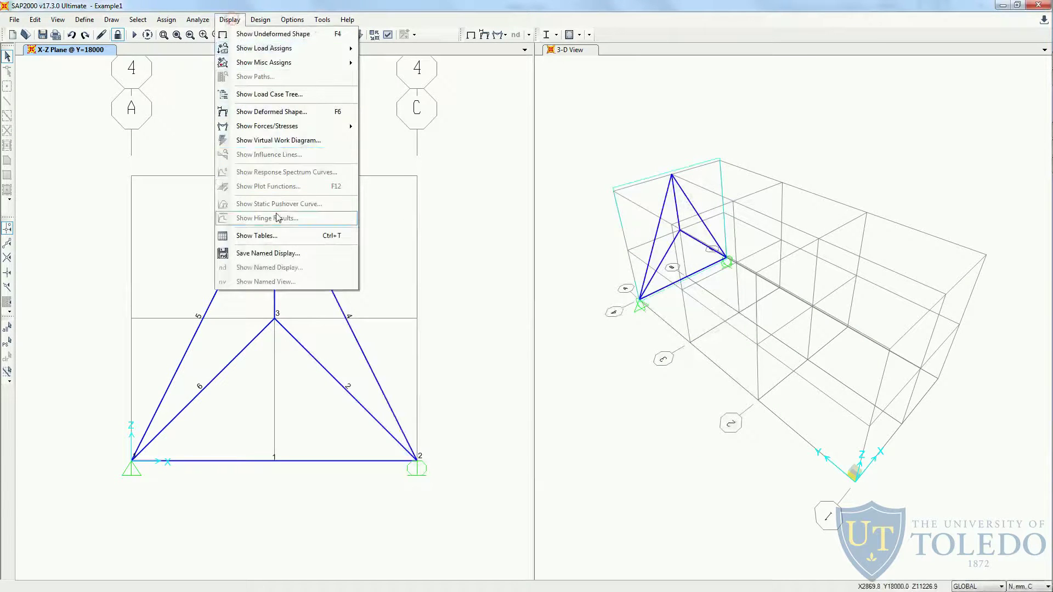
left_click(278, 236)
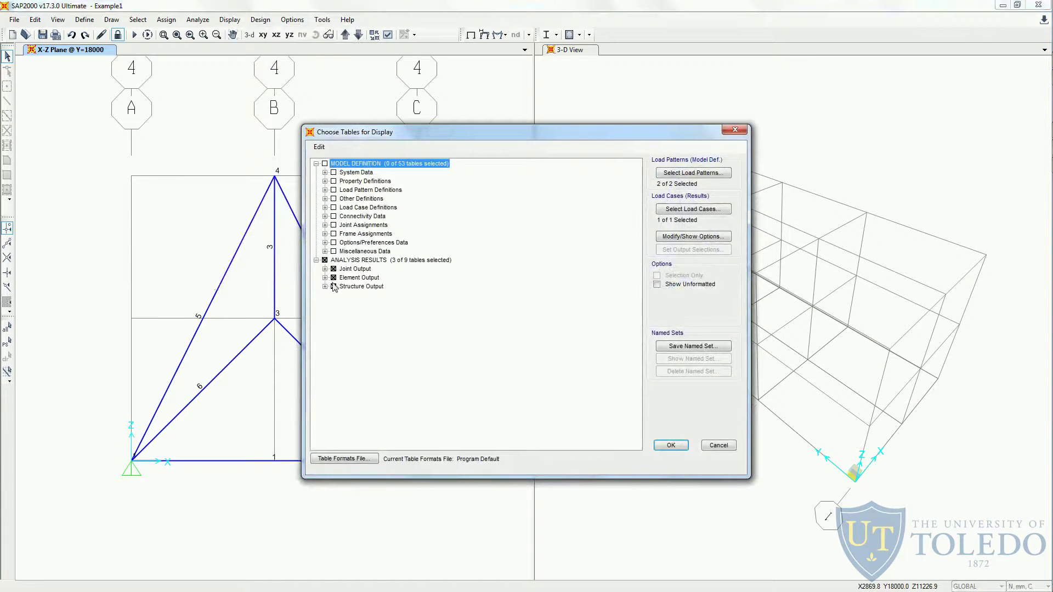
left_click(325, 269)
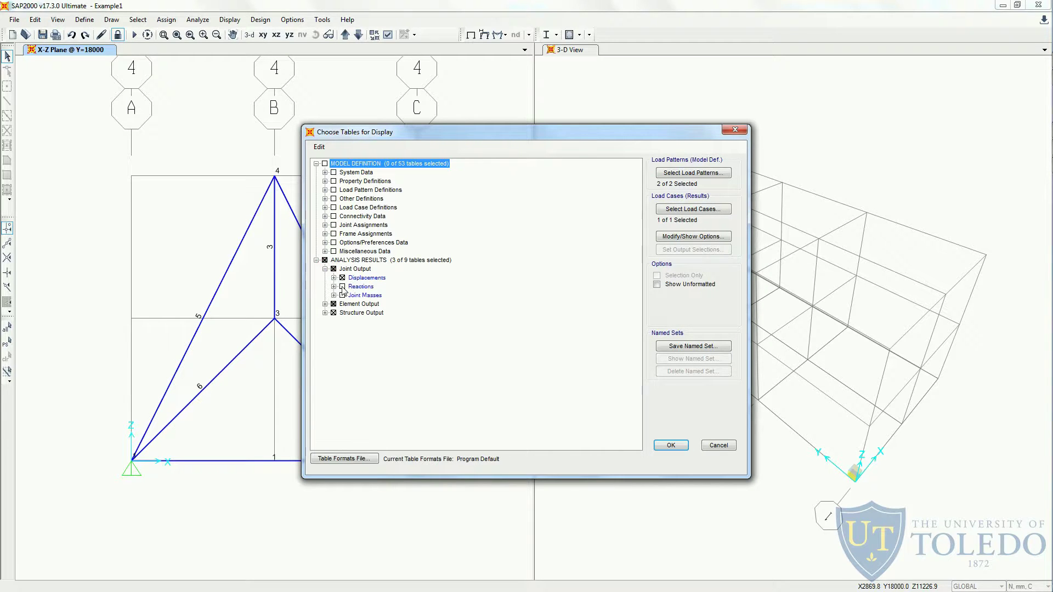
left_click(343, 287)
left_click(334, 286)
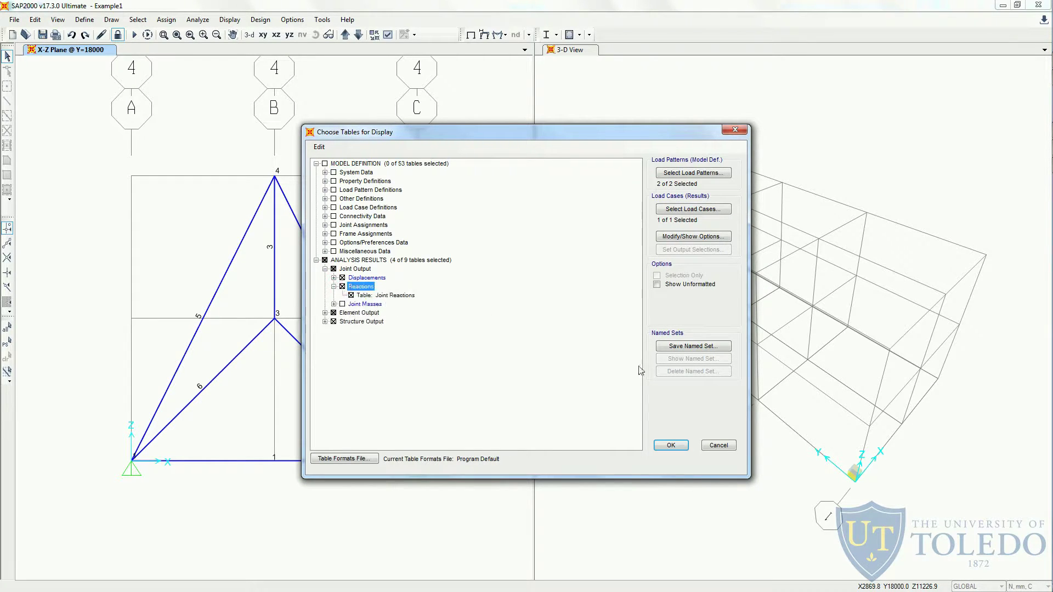
left_click(671, 445)
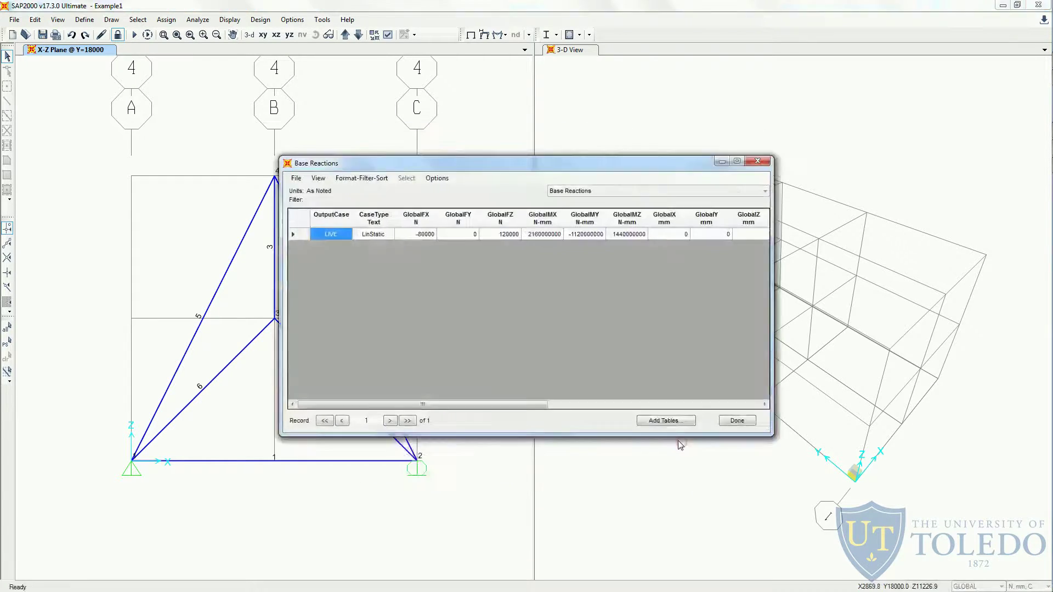
left_click(563, 196)
left_click(569, 224)
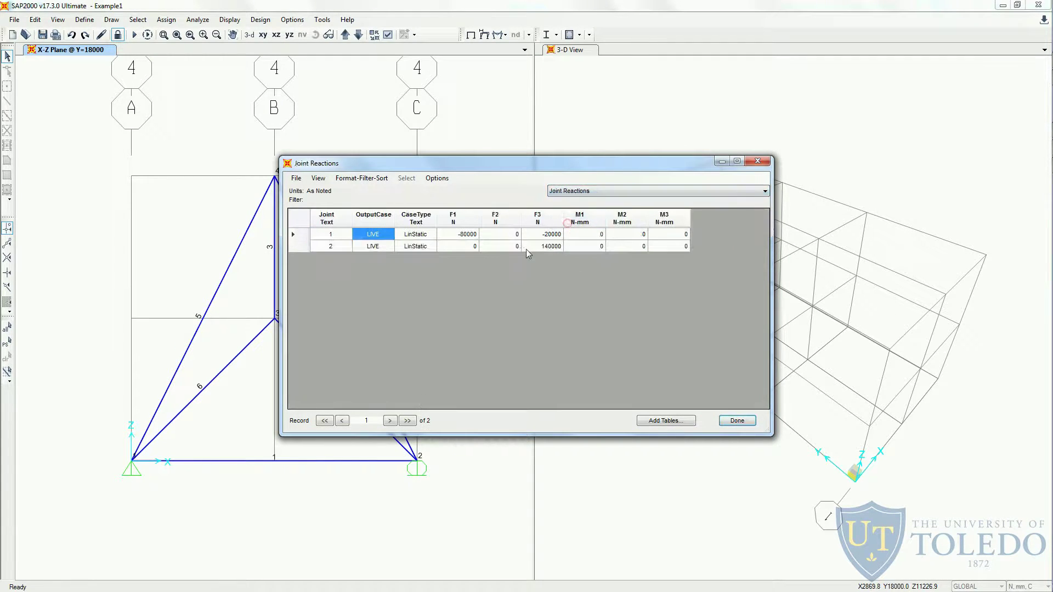
Copy both joint reaction records and paste them into the Excel worksheet starting at cell O2.
left_click_drag(359, 237, 348, 256)
key("ctrl+c")
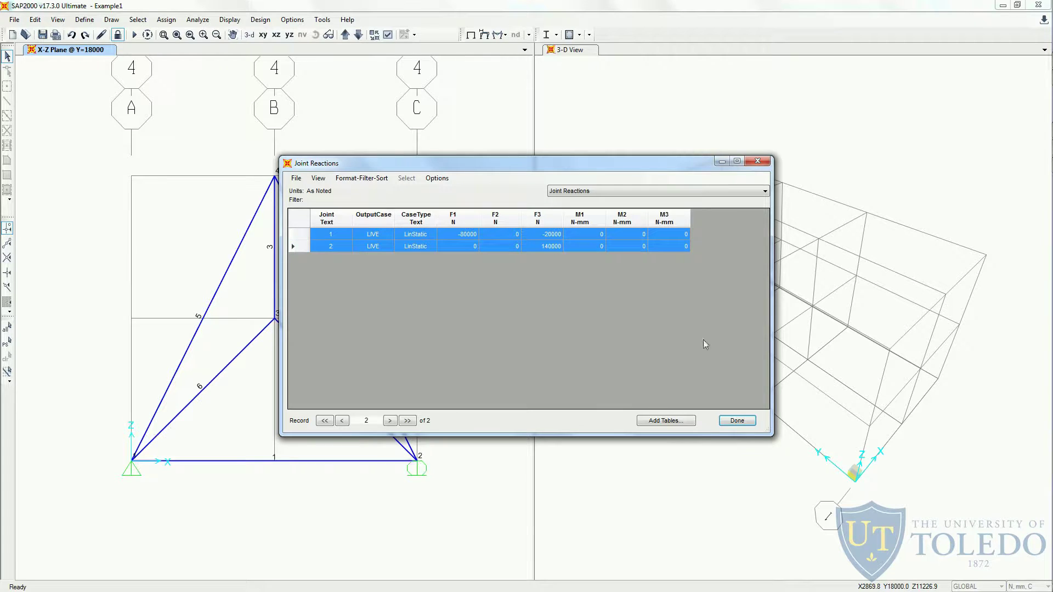
key("alt+Tab")
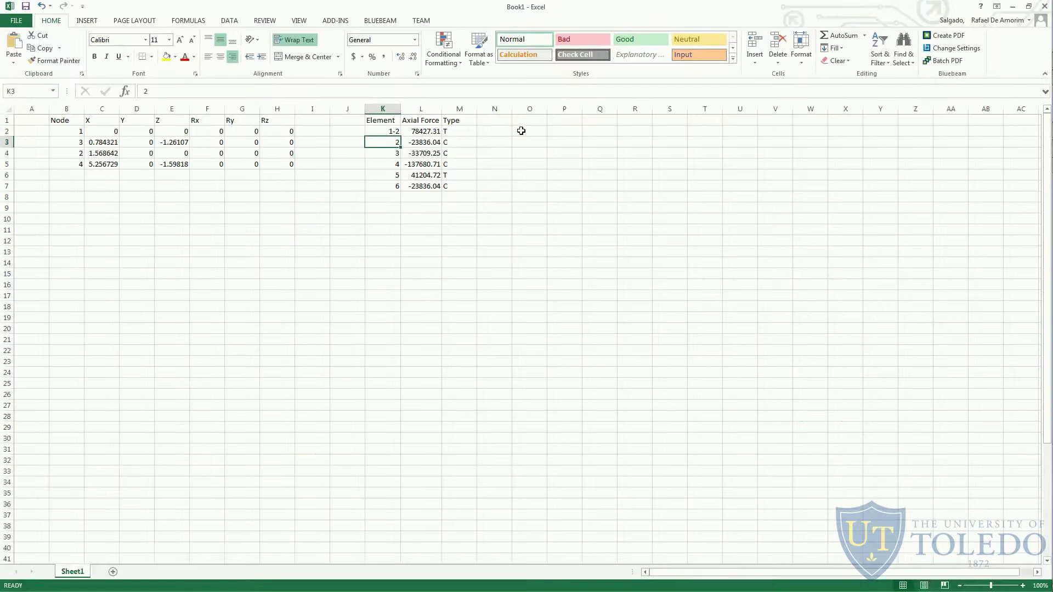
left_click(530, 134)
key("ctrl+v")
Delete worksheet columns P and Q, which hold the output case and case type.
left_click_drag(566, 109, 613, 114)
right_click(613, 114)
left_click(634, 199)
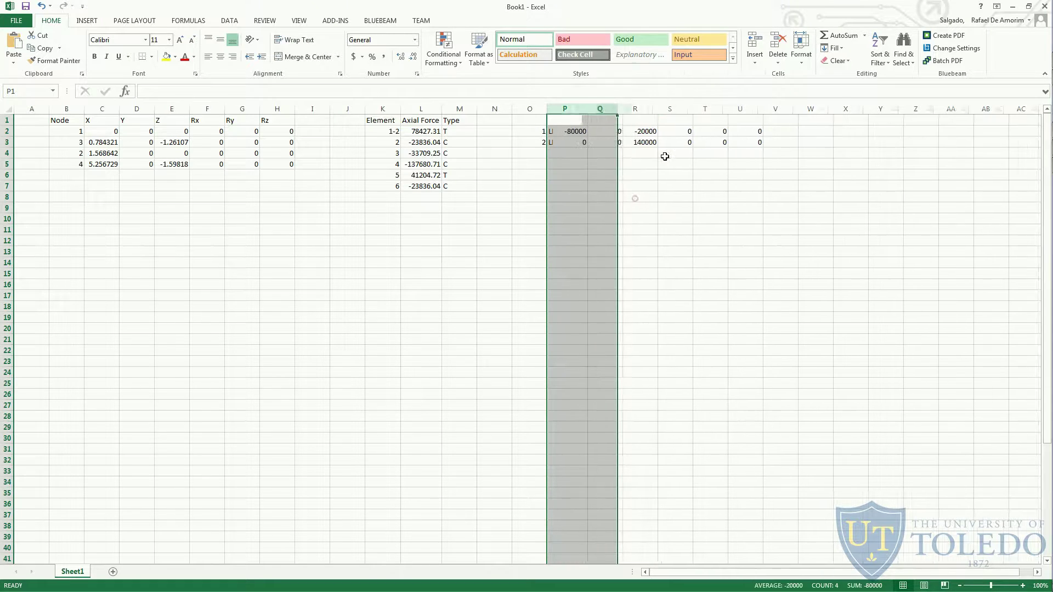
Copy the X, Y, Z, Rx, Ry and Rz headings from the displacement table into row 1, starting at cell P1.
left_click_drag(668, 109, 748, 108)
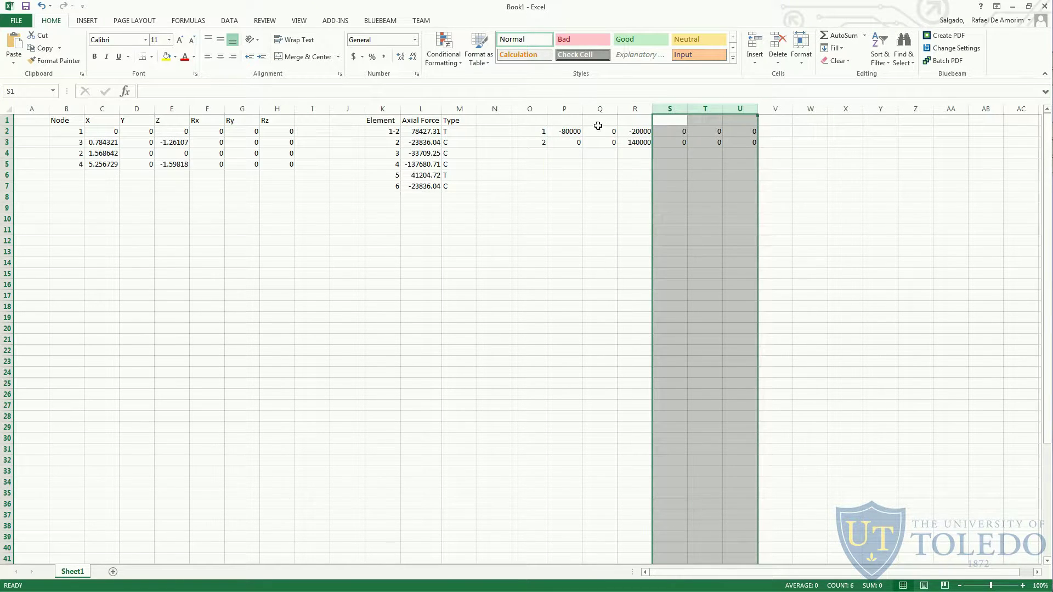
left_click(553, 120)
left_click_drag(106, 121, 281, 121)
key("ctrl+c")
left_click(571, 119)
key("ctrl+v")
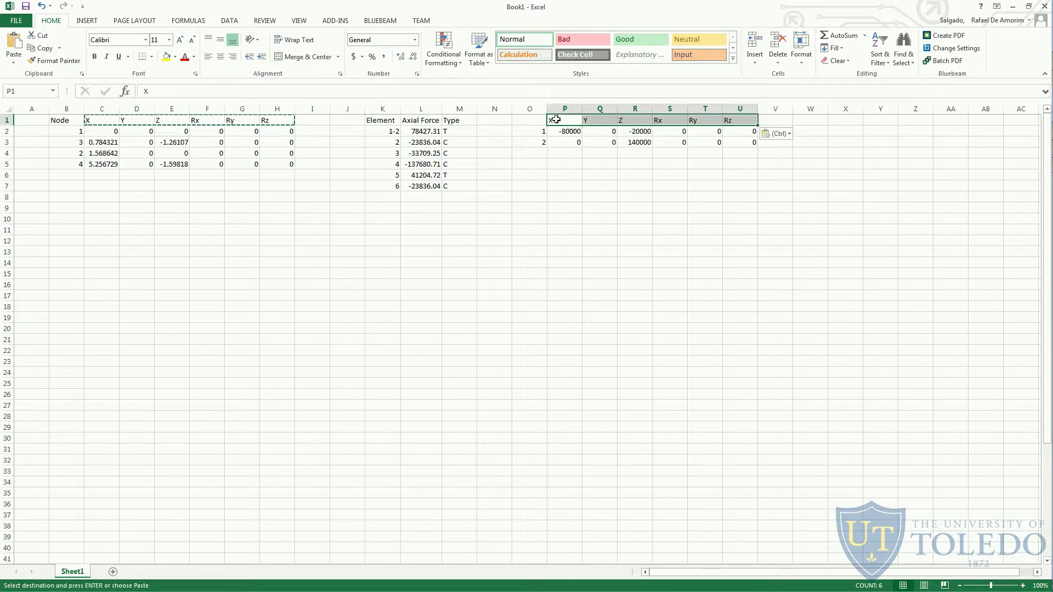
key("Escape")
Copy the Rx, Ry and Rz headings from S1:U1 over the X, Y and Z headings in P1:R1.
left_click_drag(659, 120, 743, 120)
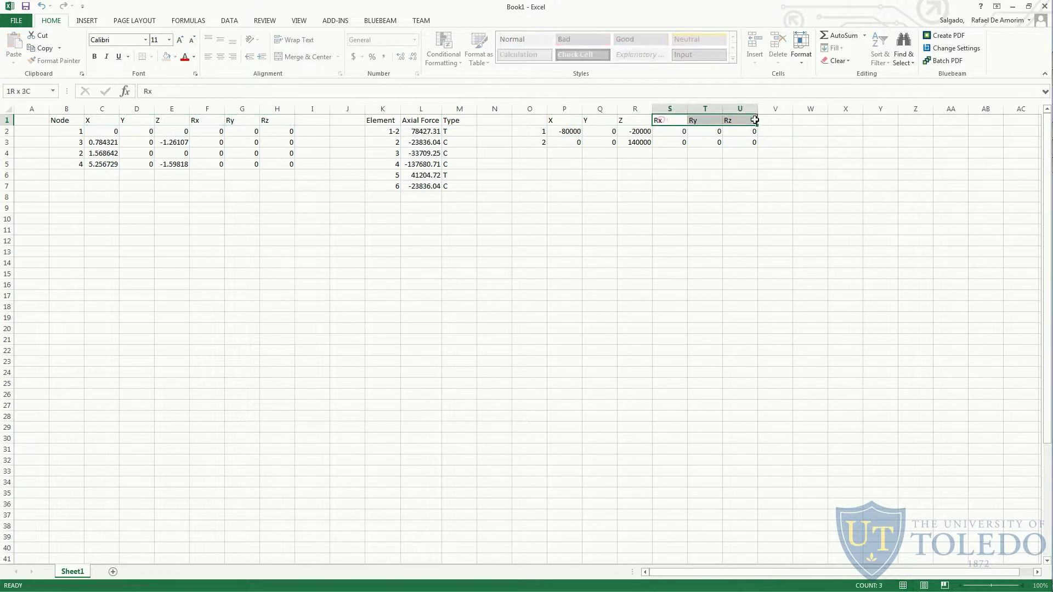
key("ctrl+c")
left_click(571, 120)
key("ctrl+v")
Delete worksheet columns S to U, which hold the moment reactions.
left_click_drag(670, 109, 740, 108)
right_click(740, 109)
left_click(765, 200)
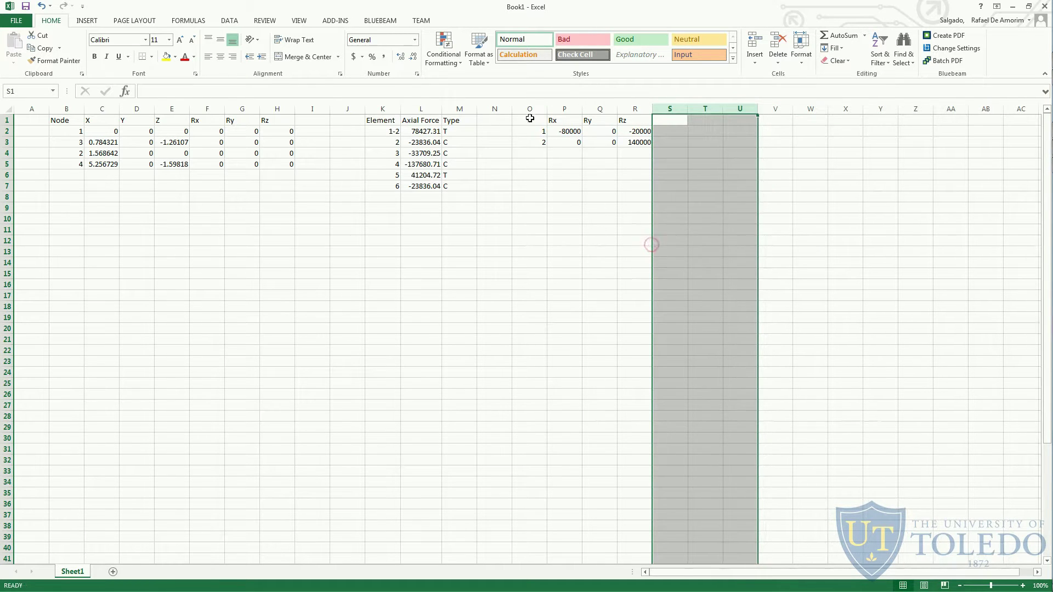
Enter the heading Node in cell O1 of the support reaction table.
left_click(530, 118)
type("jOIN")
key("BackSpace")
key("BackSpace")
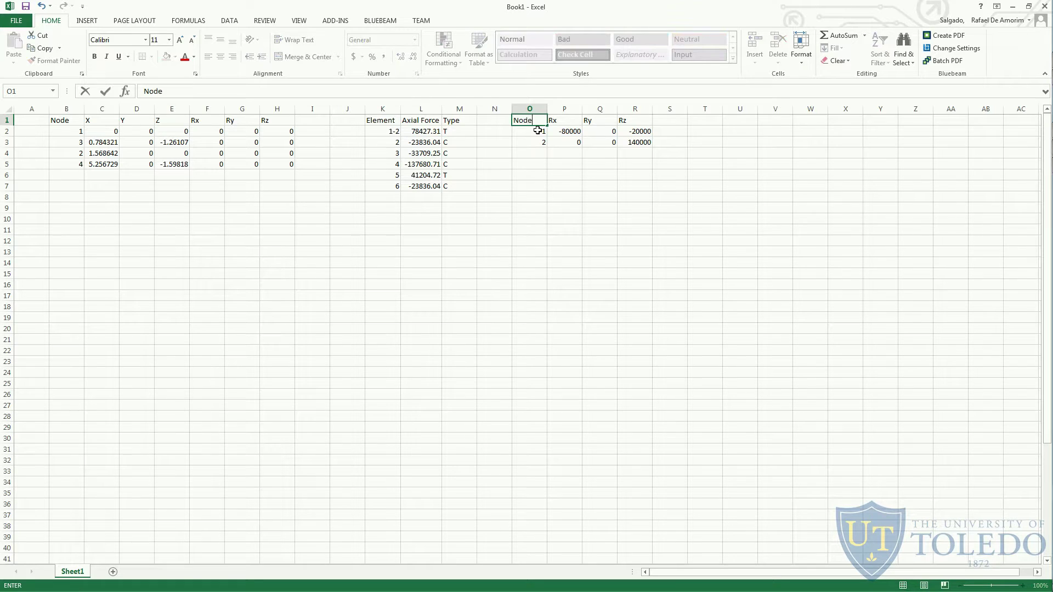
left_click(651, 232)
Switch to the PDF handout, check the requirement for the deflected shape, and switch to SAP2000.
key("alt+Tab")
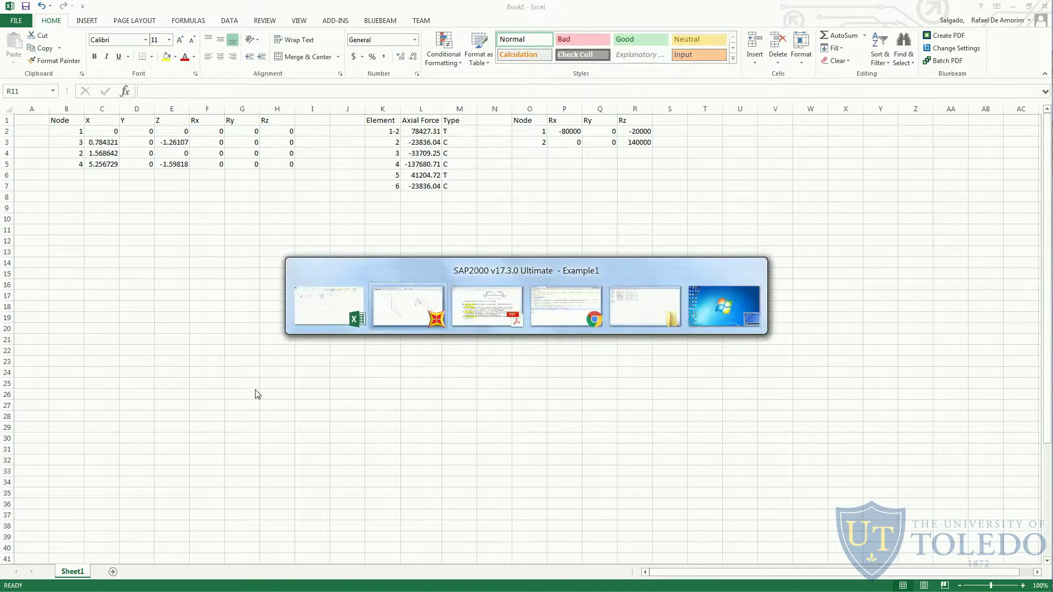
key("alt+Tab")
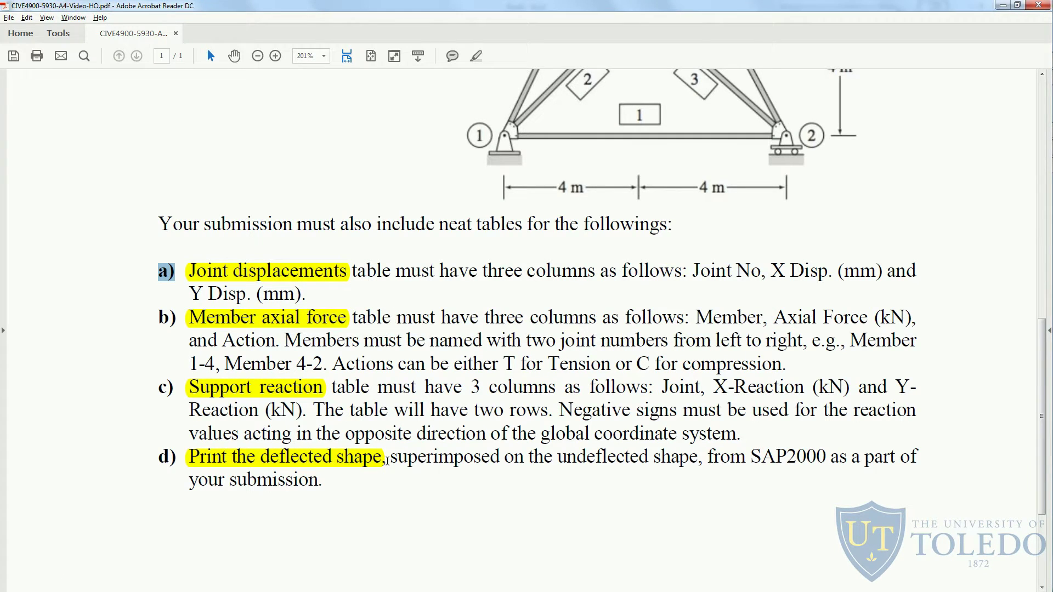
key("alt+Tab")
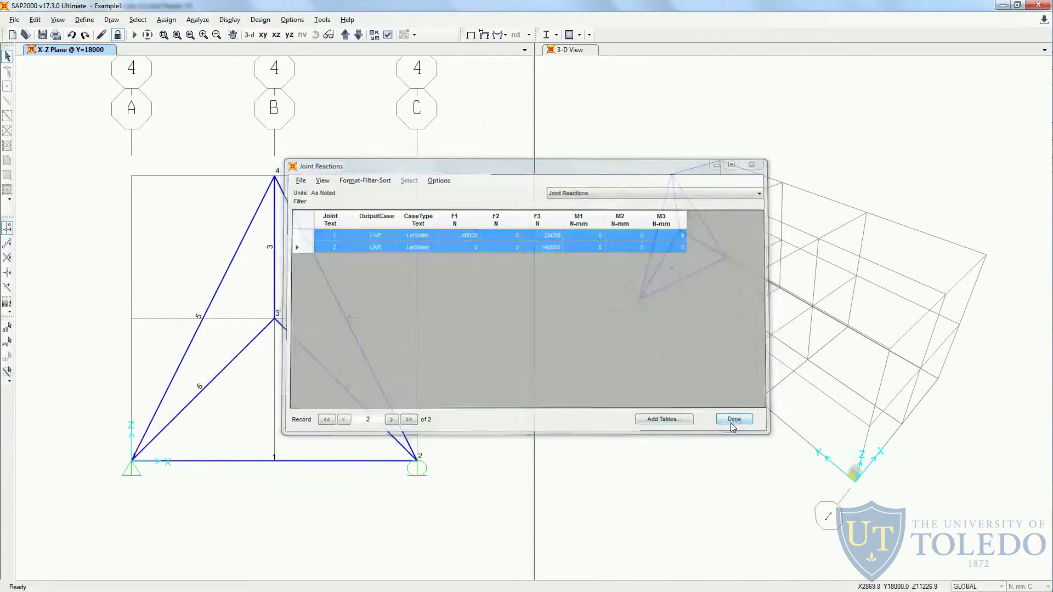
Close the Joint Reactions table and show the deformed shape for the LIVE case with Auto scaling and Cubic Curve in the X-Z view.
left_click(738, 421)
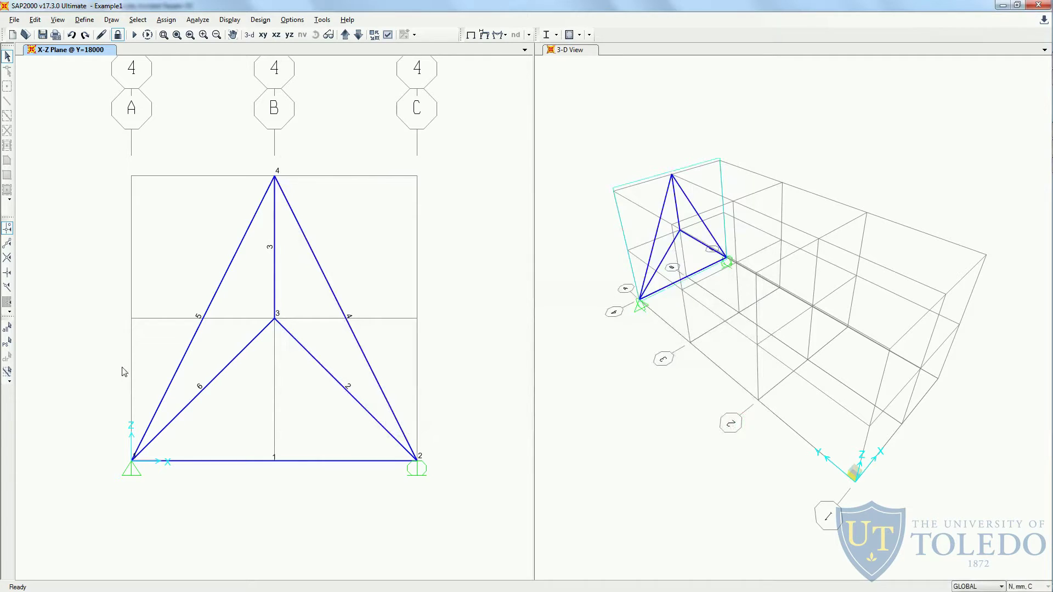
left_click(222, 22)
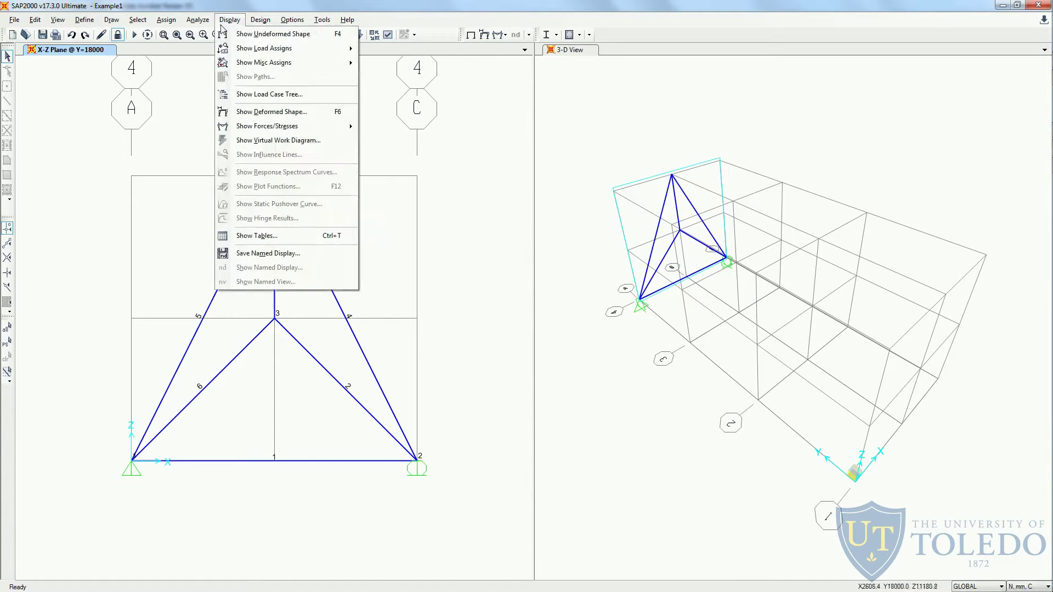
left_click(292, 114)
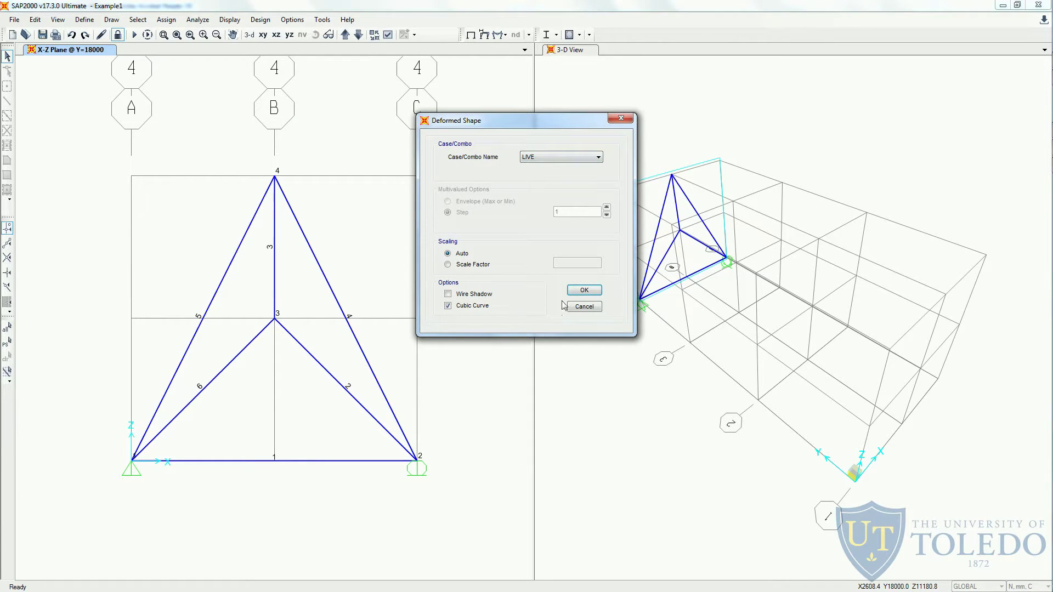
left_click(584, 290)
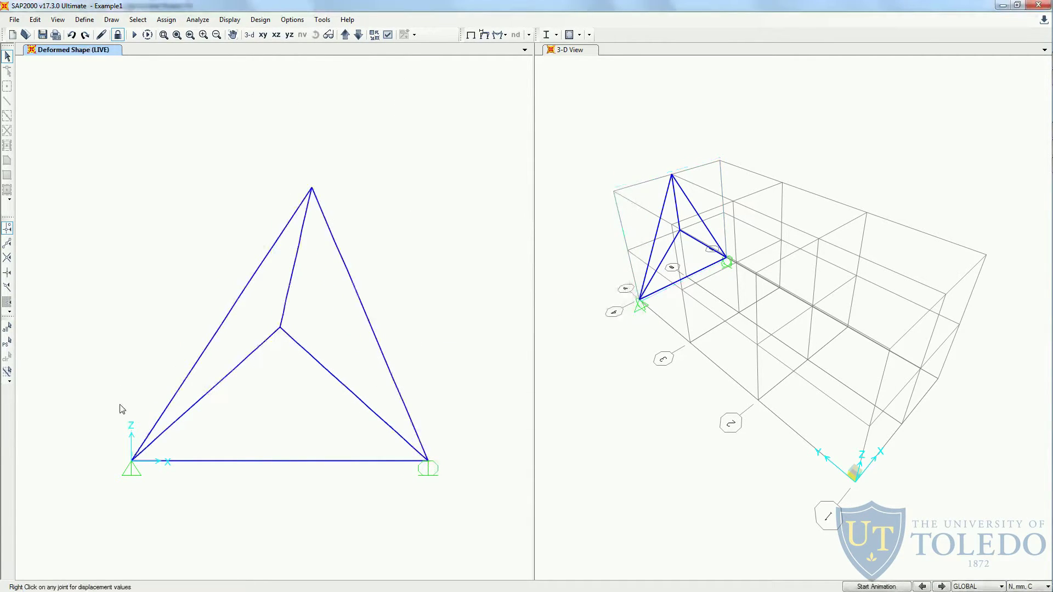